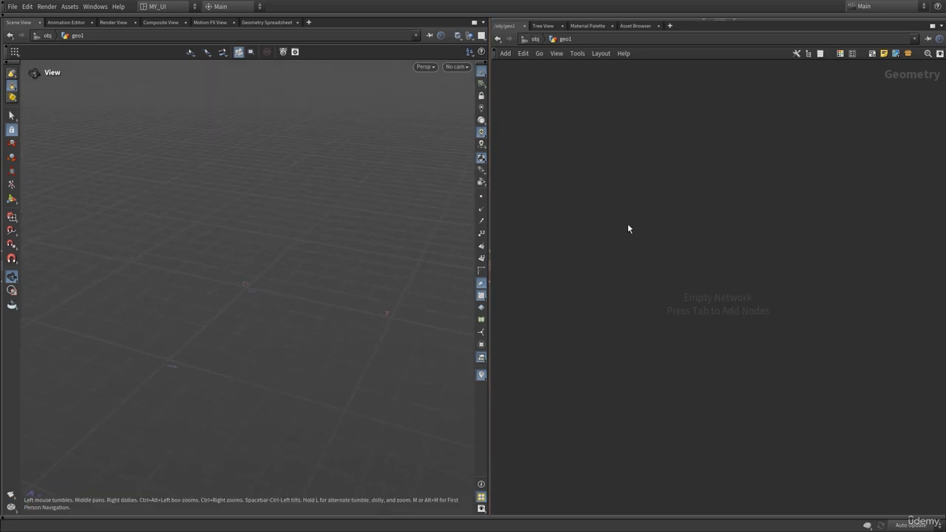
# Step: Search the available geometry nodes for "cloud"
pyautogui.press('Tab')
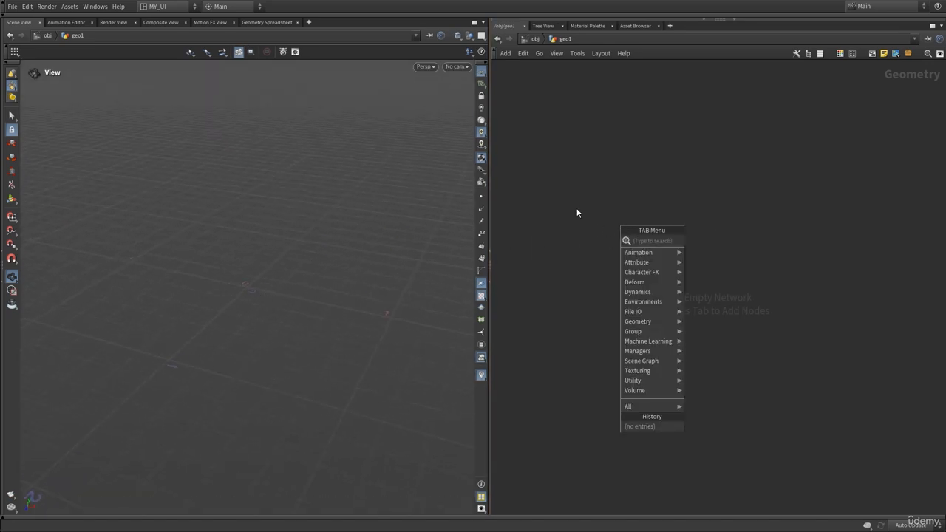
pyautogui.write('cloud')
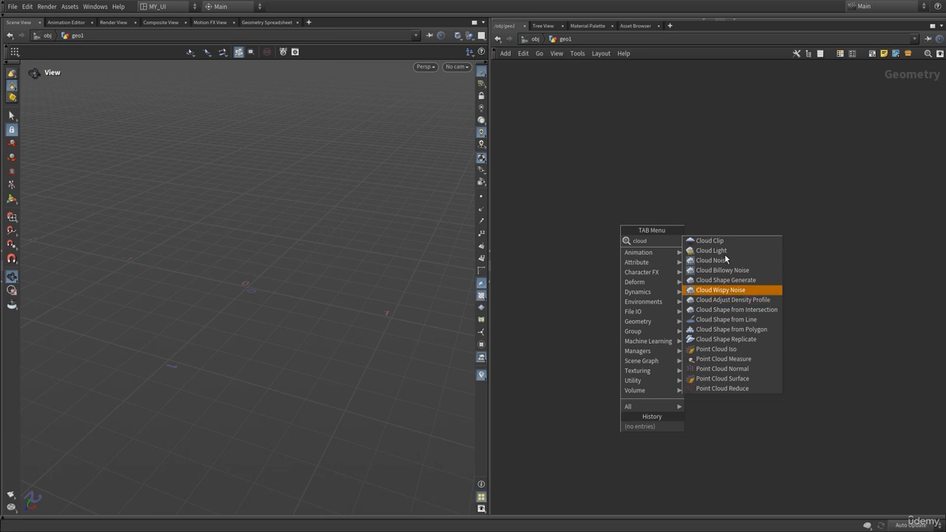
pyautogui.press('Escape')
# Step: Add a Sky Box node from the Sky environment nodes to the empty geometry network
pyautogui.press('Tab')
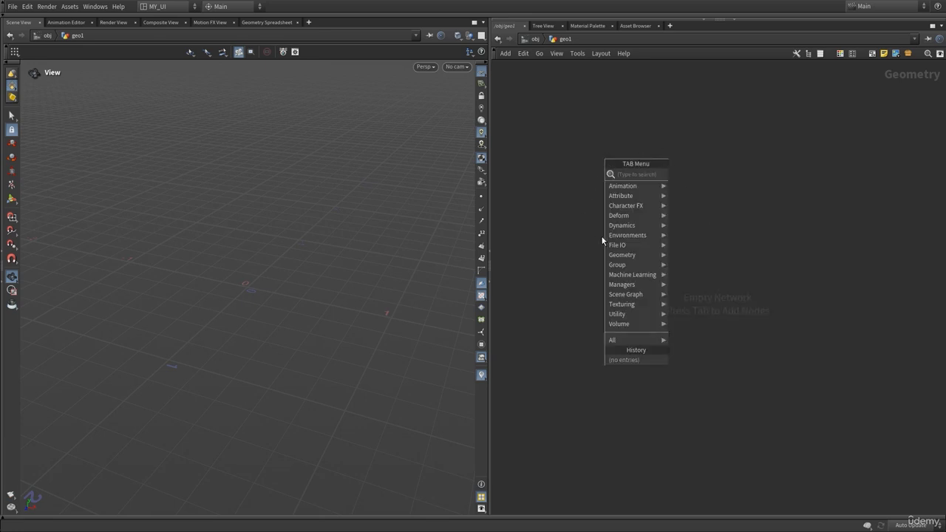
pyautogui.moveTo(616, 238)
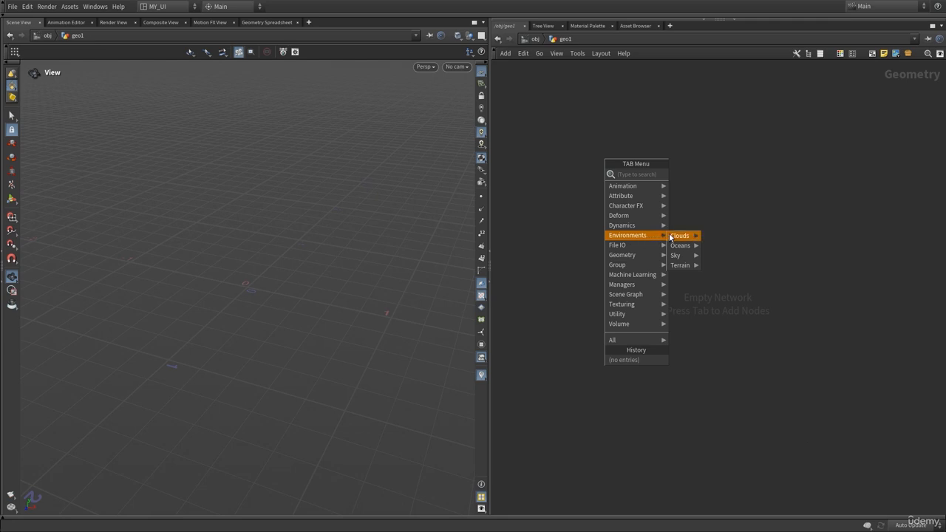
pyautogui.moveTo(674, 237)
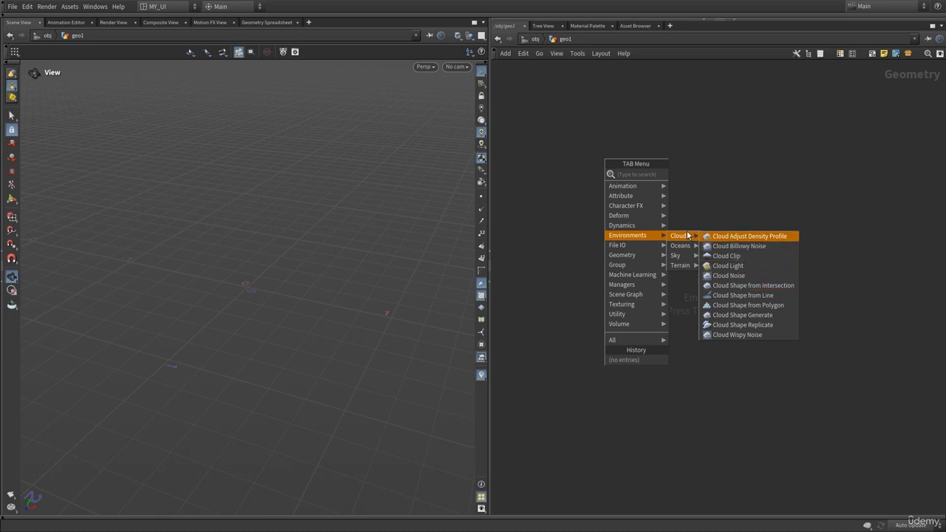
pyautogui.moveTo(676, 255)
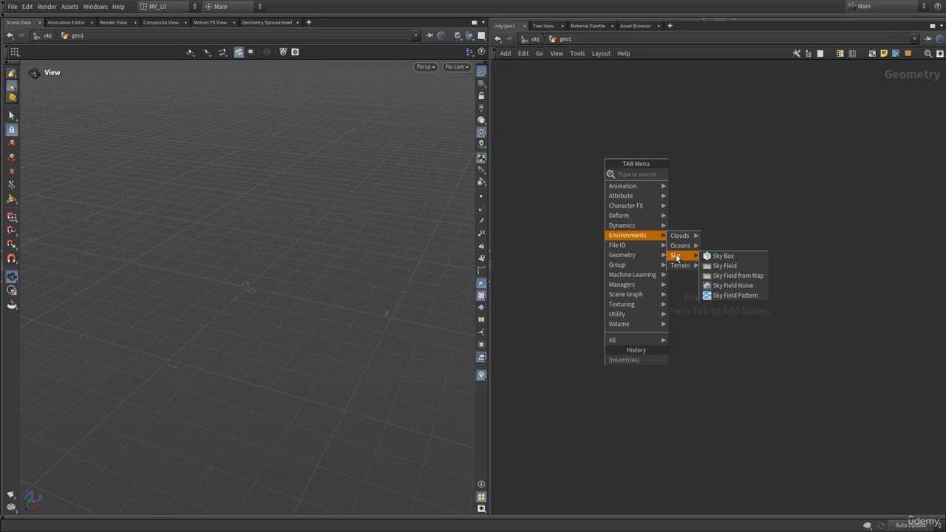
pyautogui.click(733, 256)
pyautogui.click(664, 243)
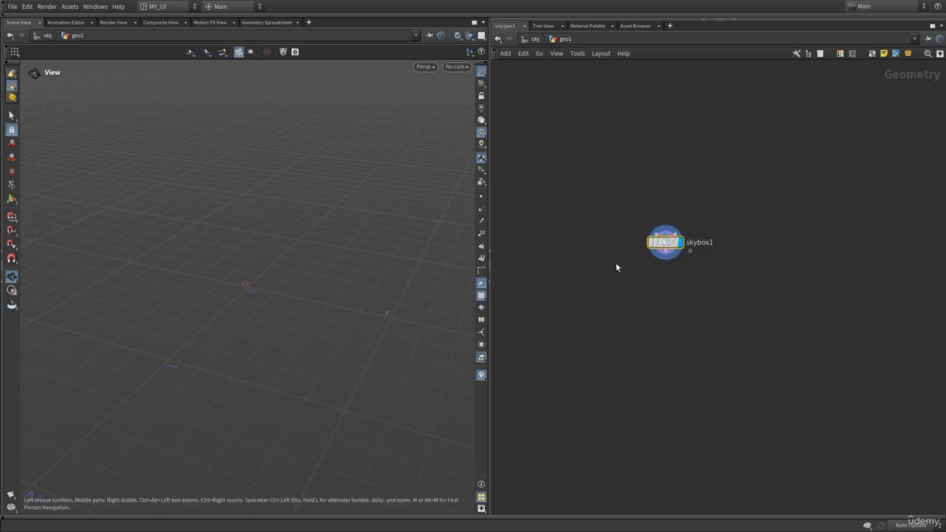
pyautogui.moveTo(661, 243); pyautogui.dragTo(651, 251)
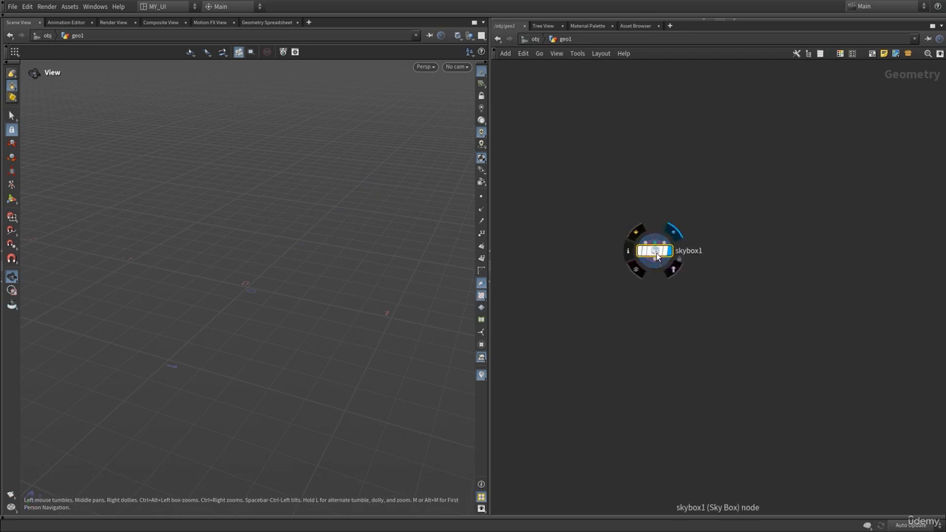
pyautogui.middleClick(656, 252)
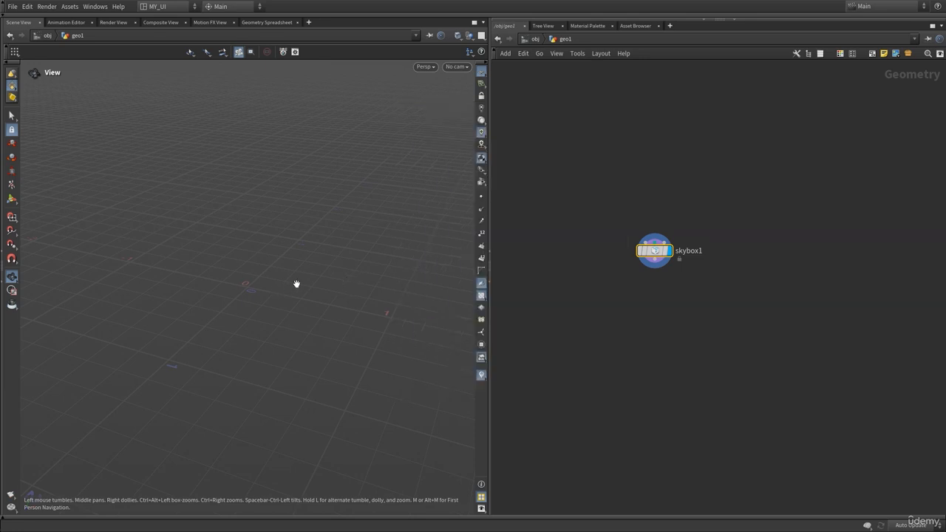
# Step: Frame the whole cloud volume in the viewport and show the Sky Box node's parameters
pyautogui.moveTo(287, 281); pyautogui.dragTo(291, 256)
pyautogui.press('v')
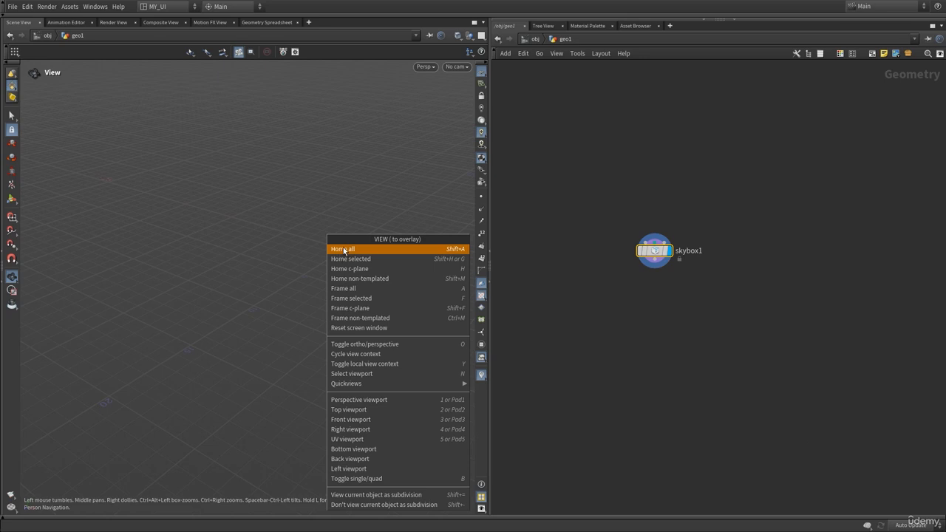
pyautogui.click(344, 250)
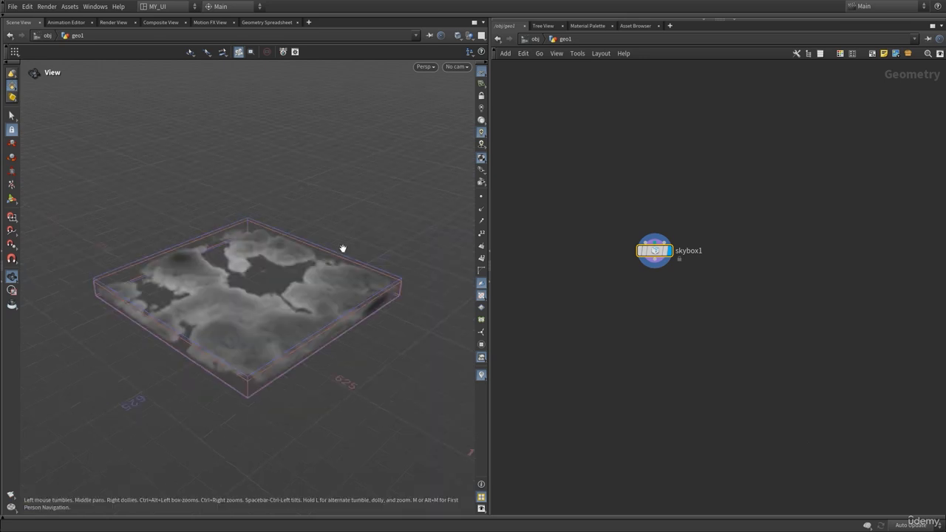
pyautogui.moveTo(257, 323); pyautogui.dragTo(294, 293)
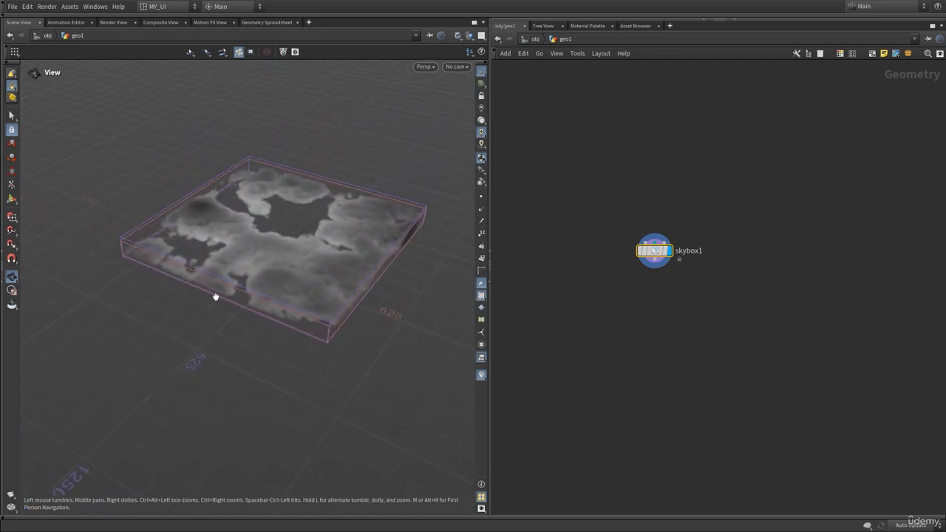
pyautogui.scroll(6, 321, 281)
pyautogui.moveTo(251, 321); pyautogui.dragTo(310, 296)
pyautogui.moveTo(659, 254)
pyautogui.press('p')
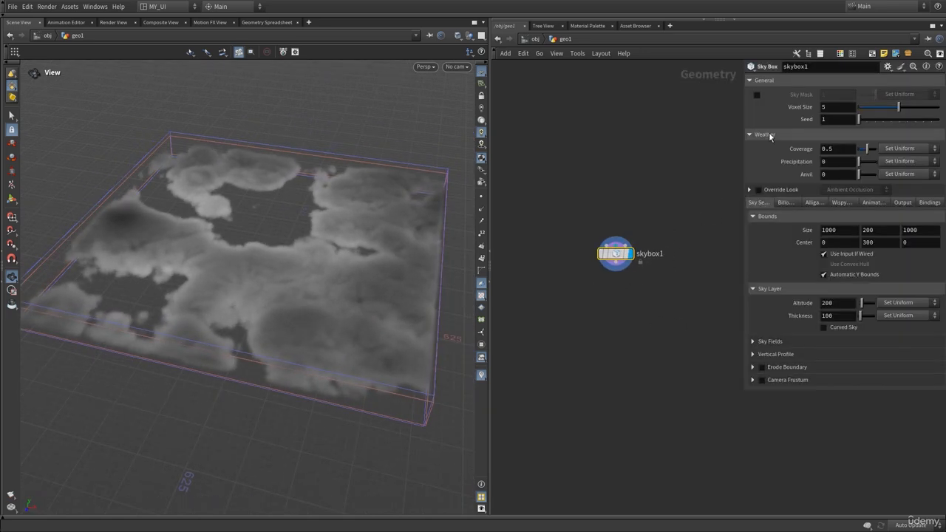
# Step: Lower the sky box's voxel size to 3.7 and inspect the cloud detail up close
pyautogui.click(835, 108)
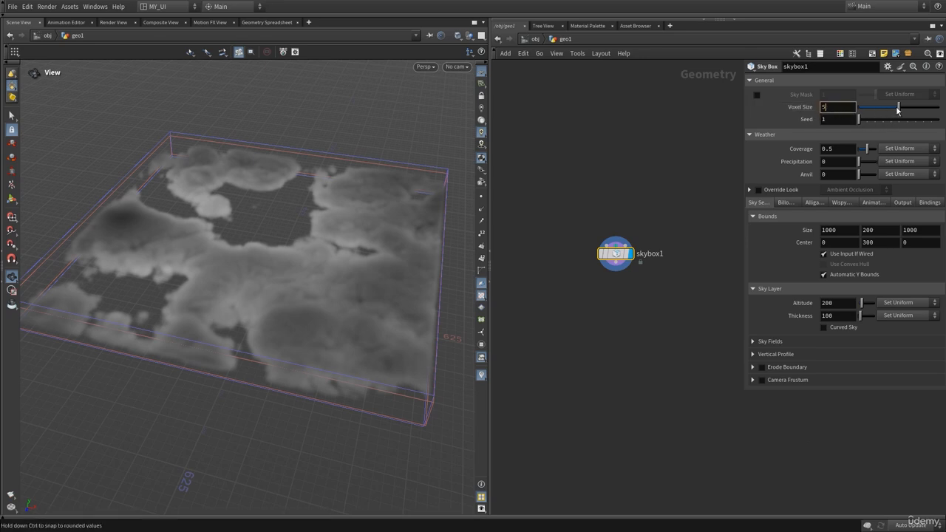
pyautogui.moveTo(897, 110); pyautogui.dragTo(888, 109)
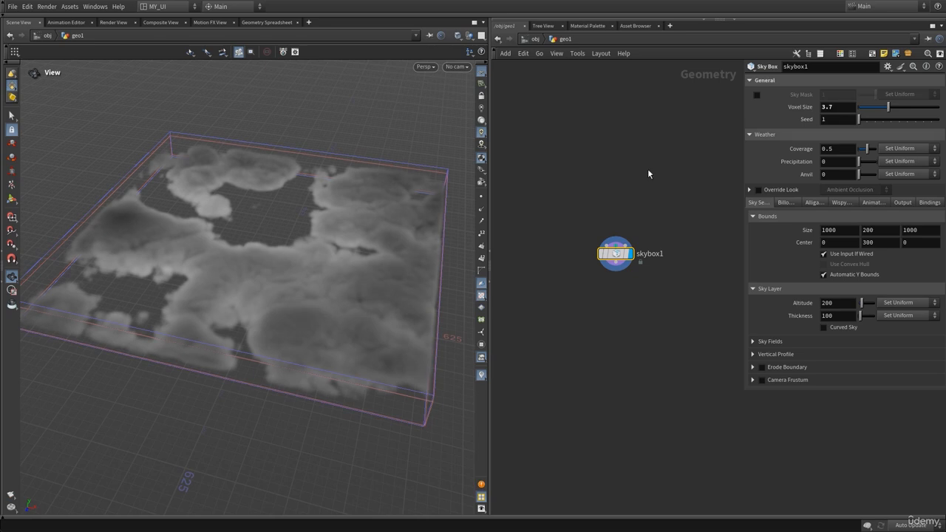
pyautogui.moveTo(354, 302); pyautogui.dragTo(313, 302)
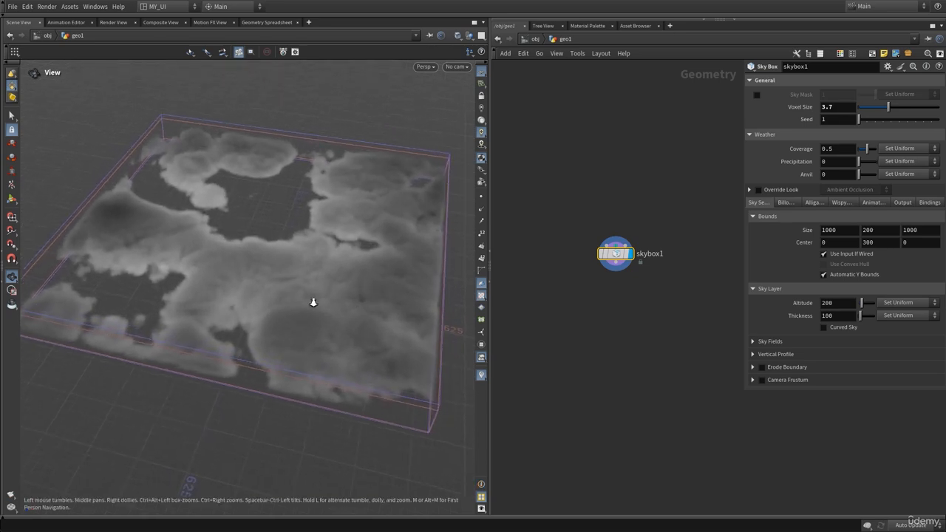
pyautogui.moveTo(313, 302); pyautogui.dragTo(345, 299, button='right')
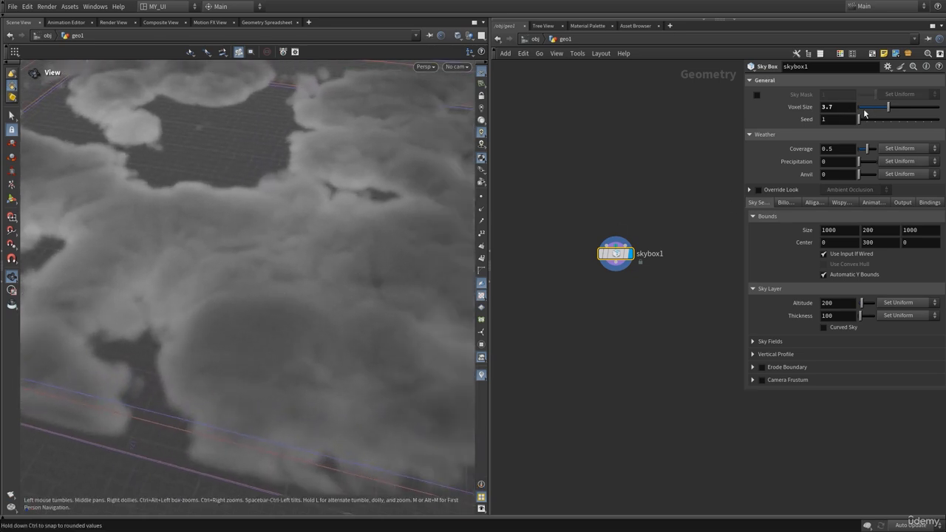
# Step: Reset the sky box's voxel size to 5 and bring the whole cloud volume back into view
pyautogui.press('Return')
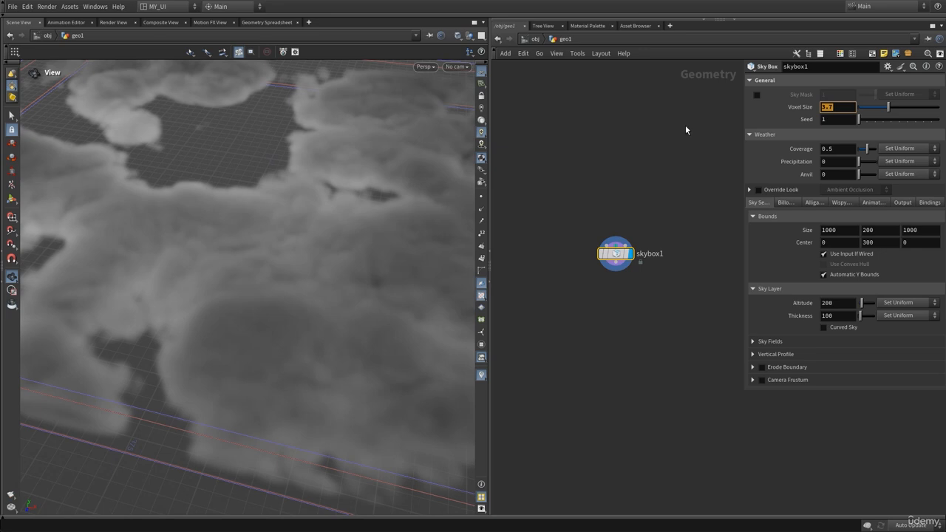
pyautogui.write('5')
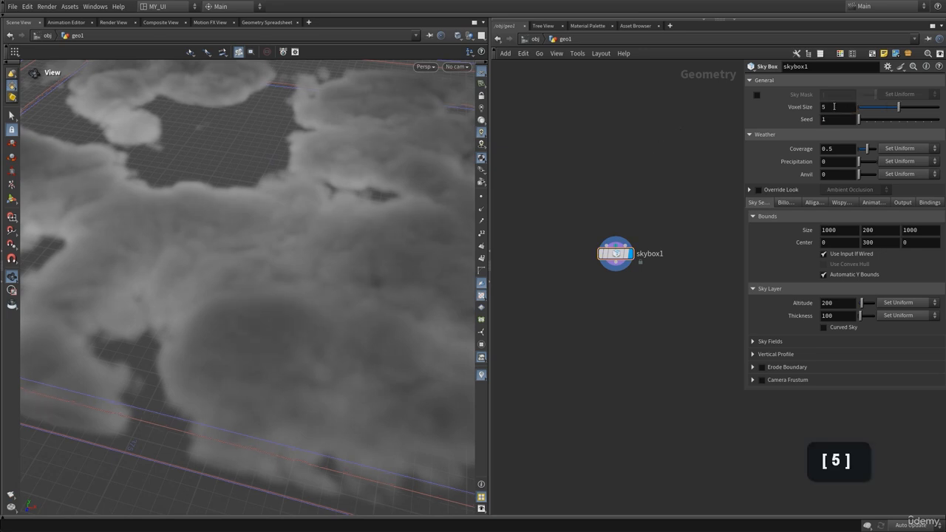
pyautogui.moveTo(365, 229); pyautogui.dragTo(221, 235, button='right')
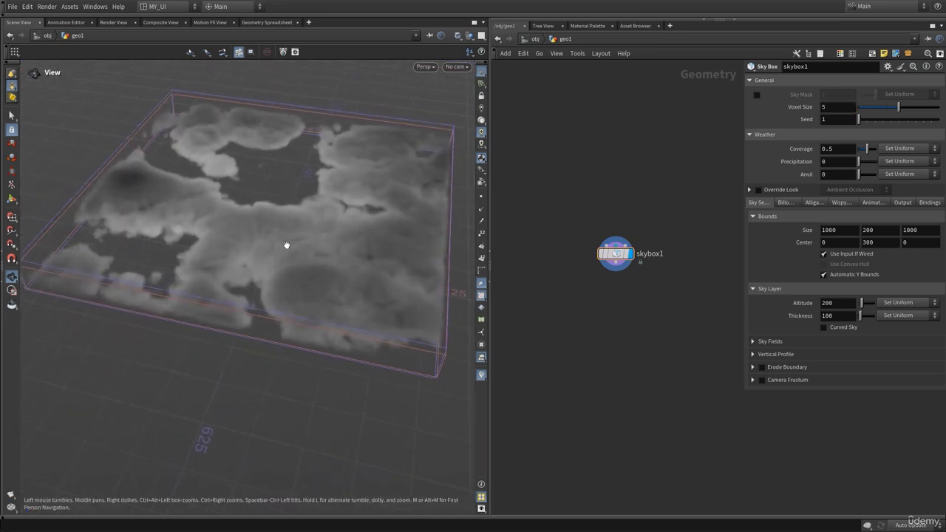
pyautogui.moveTo(286, 245); pyautogui.dragTo(309, 248)
# Step: Try seeds 7, 36 and 52 for the sky box's cloud pattern and return the seed to 1
pyautogui.click(832, 120)
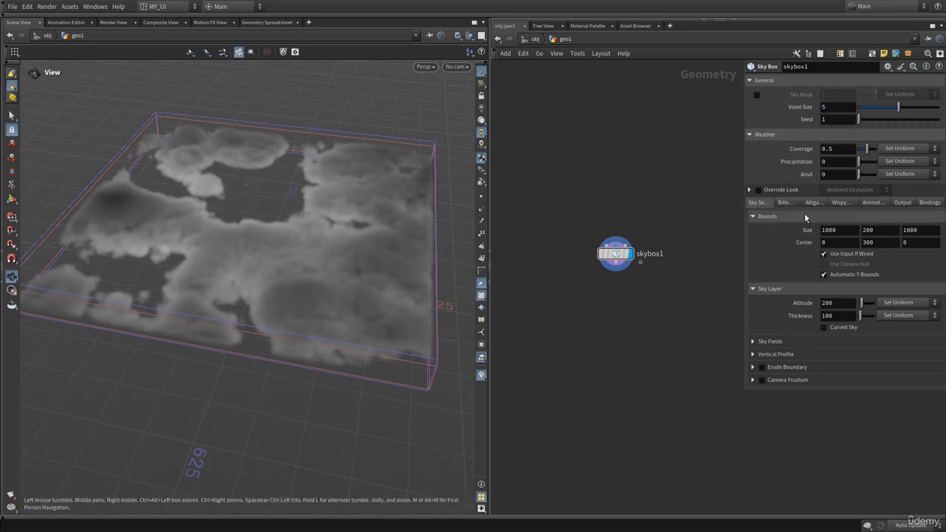
pyautogui.moveTo(371, 264); pyautogui.dragTo(246, 281)
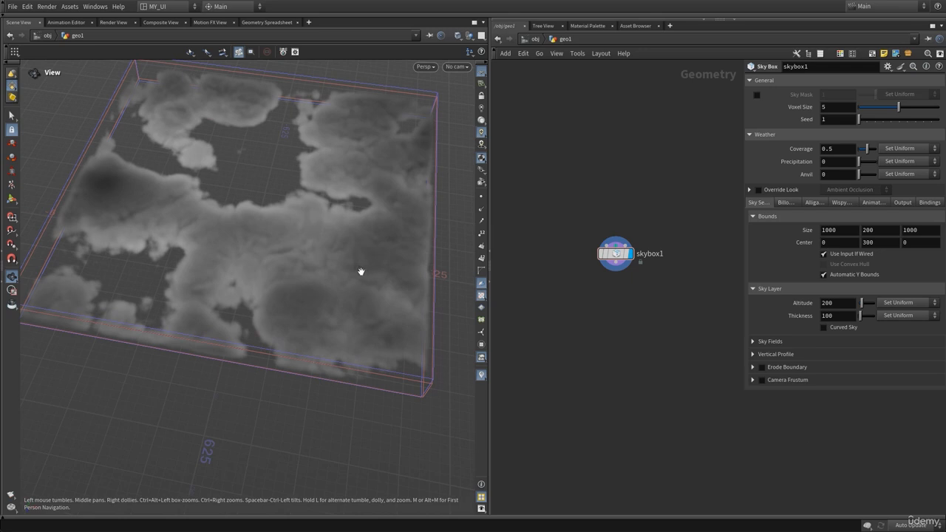
pyautogui.moveTo(363, 270); pyautogui.dragTo(337, 231)
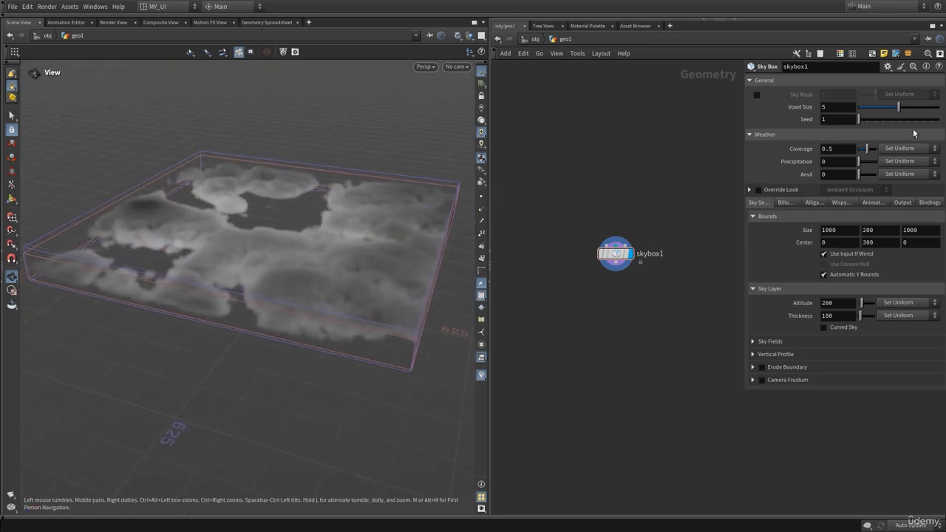
pyautogui.click(863, 119)
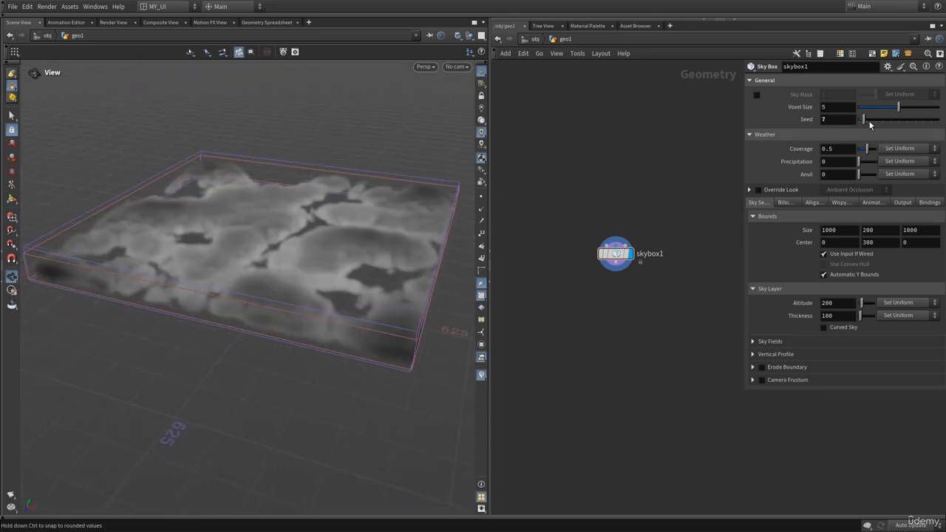
pyautogui.moveTo(869, 121); pyautogui.dragTo(875, 123)
pyautogui.click(888, 120)
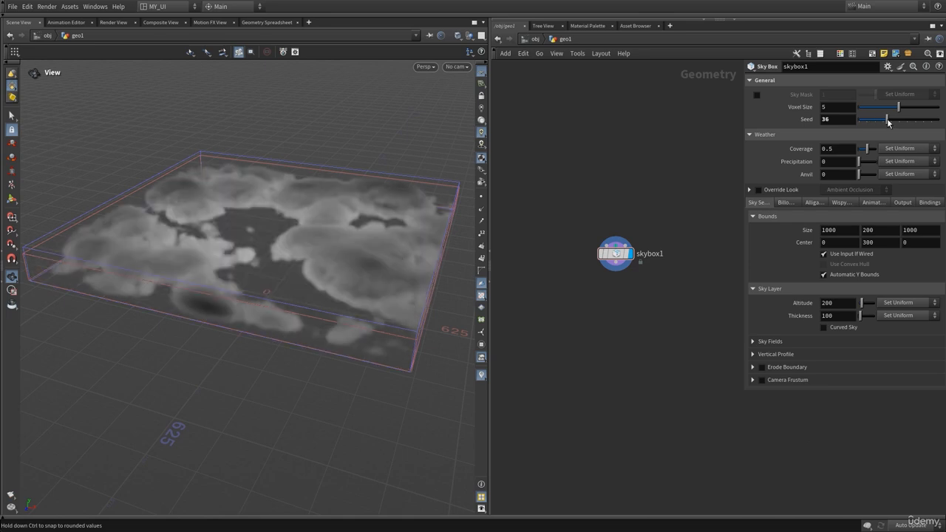
pyautogui.click(900, 120)
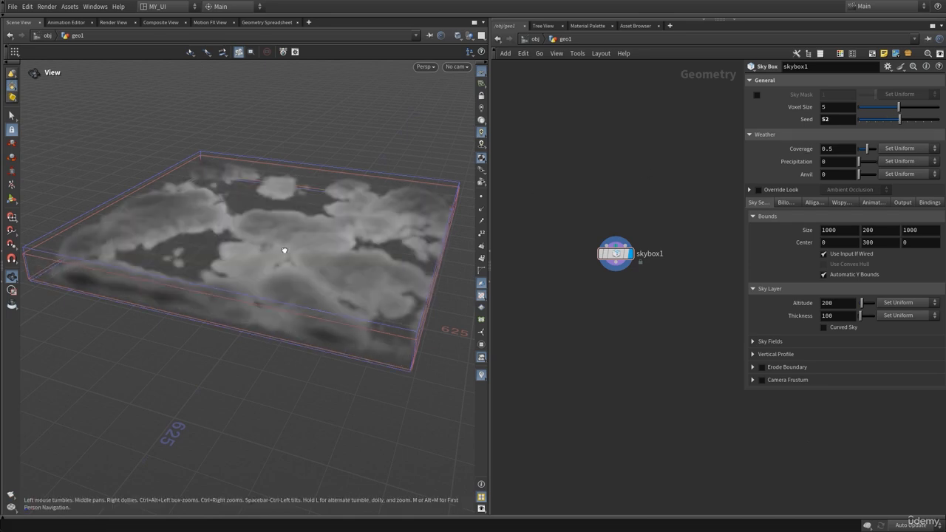
pyautogui.moveTo(281, 251); pyautogui.dragTo(310, 266)
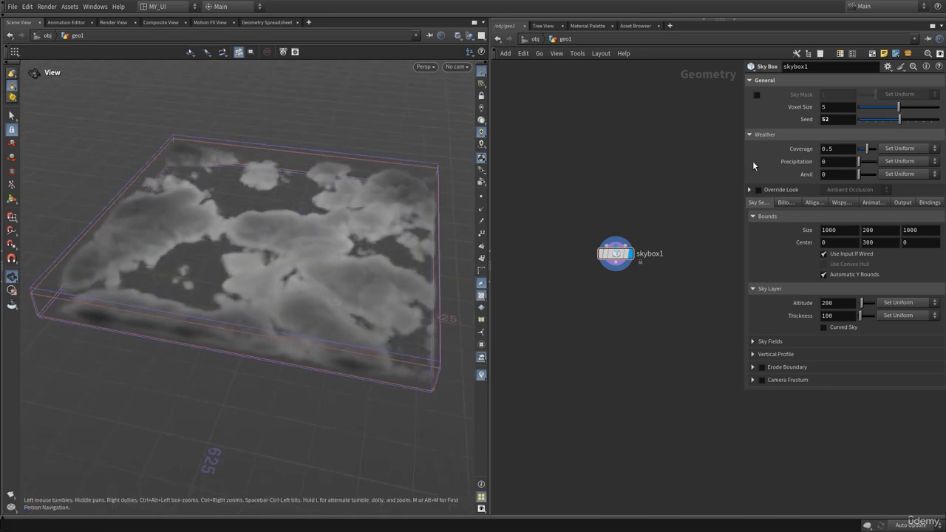
pyautogui.click(861, 120)
pyautogui.click(857, 121)
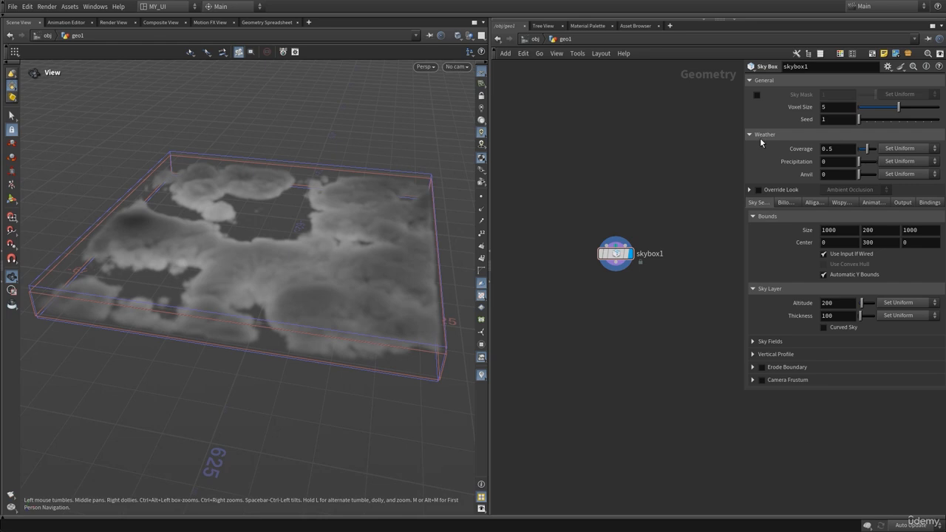
# Step: Try a cloud coverage of 1 in the sky box's weather settings and return it to 0.5
pyautogui.click(845, 152)
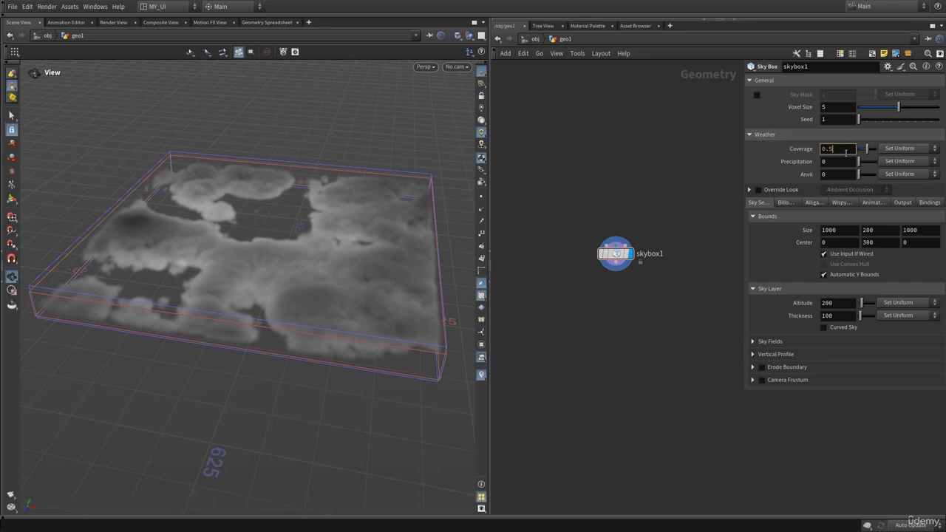
pyautogui.moveTo(866, 150); pyautogui.dragTo(883, 151)
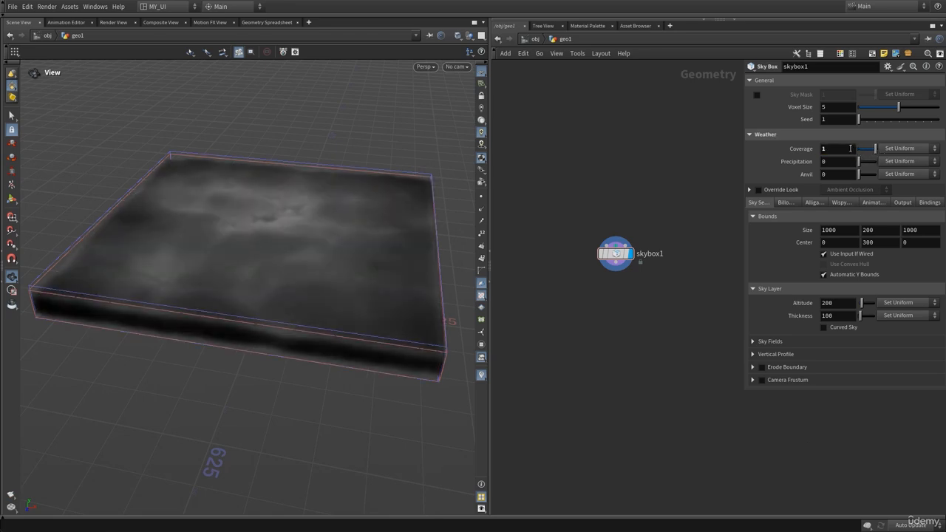
pyautogui.moveTo(293, 229)
pyautogui.mouseDown()
pyautogui.moveTo(288, 249)
pyautogui.moveTo(291, 224)
pyautogui.mouseUp()
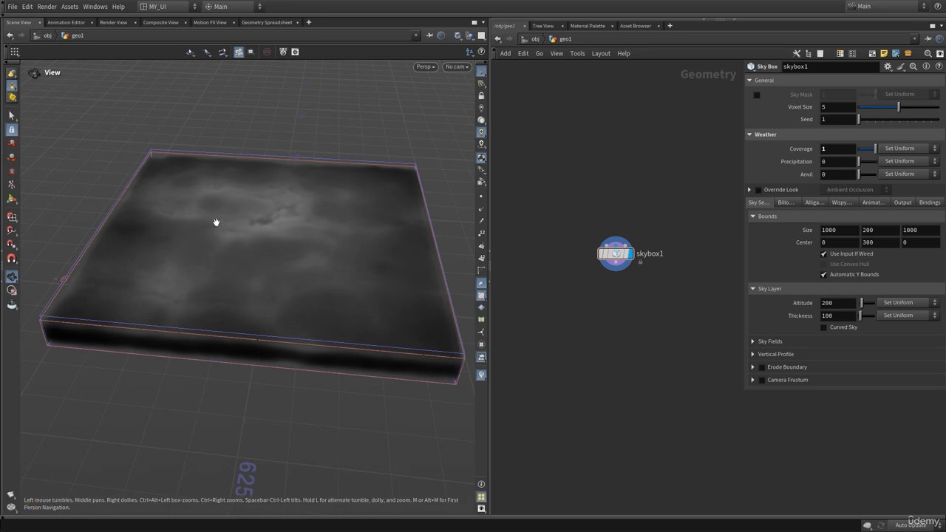
pyautogui.click(837, 147)
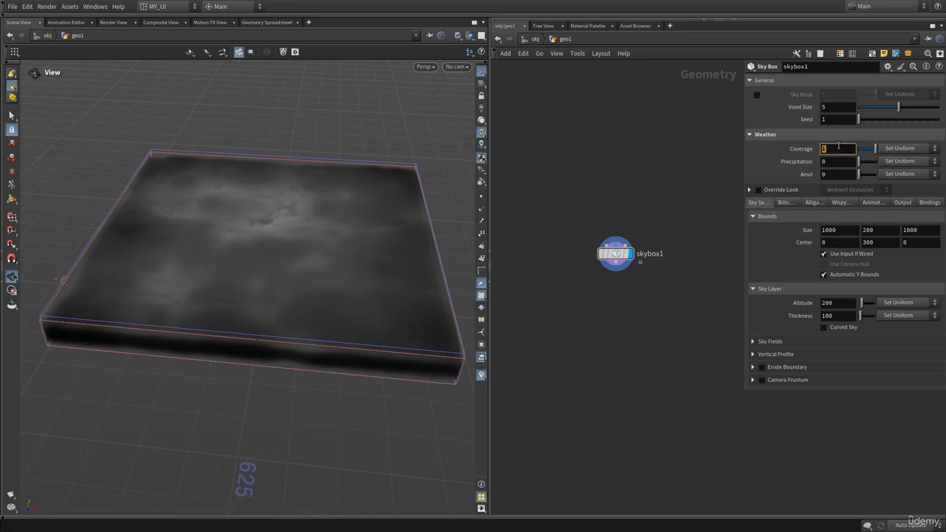
pyautogui.write('0.5')
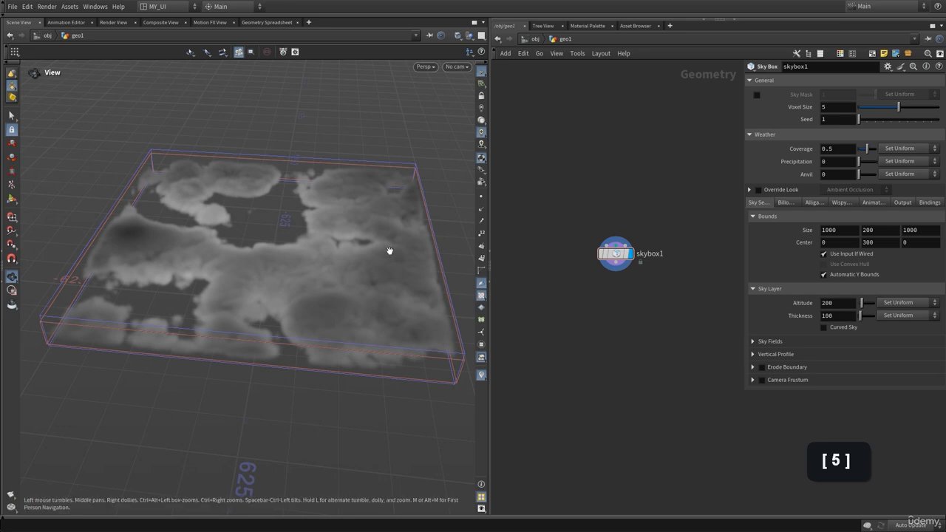
# Step: Raise the sky box's precipitation to 0.18
pyautogui.moveTo(388, 252); pyautogui.dragTo(317, 274)
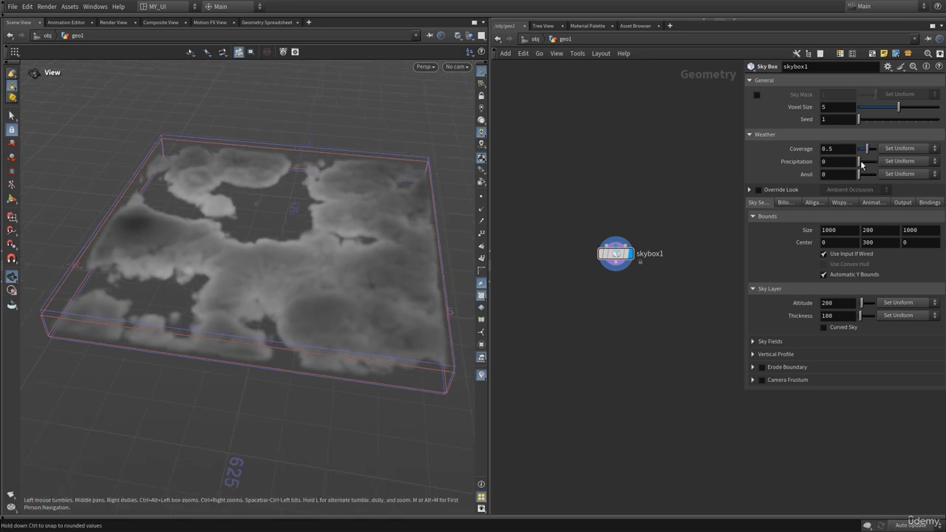
pyautogui.moveTo(858, 161); pyautogui.dragTo(862, 164)
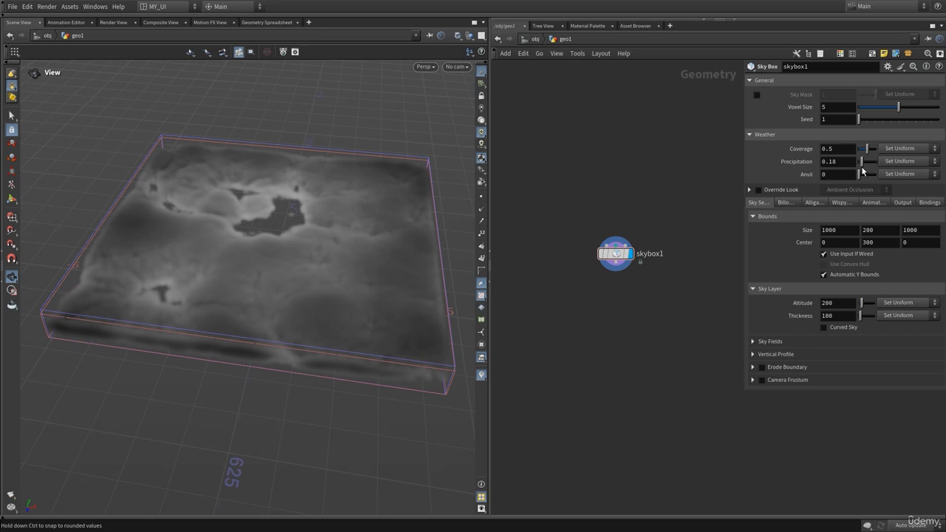
# Step: Lower the sky box's precipitation to 0.06, inspect the clouds and return precipitation to 0
pyautogui.moveTo(861, 167); pyautogui.dragTo(859, 176)
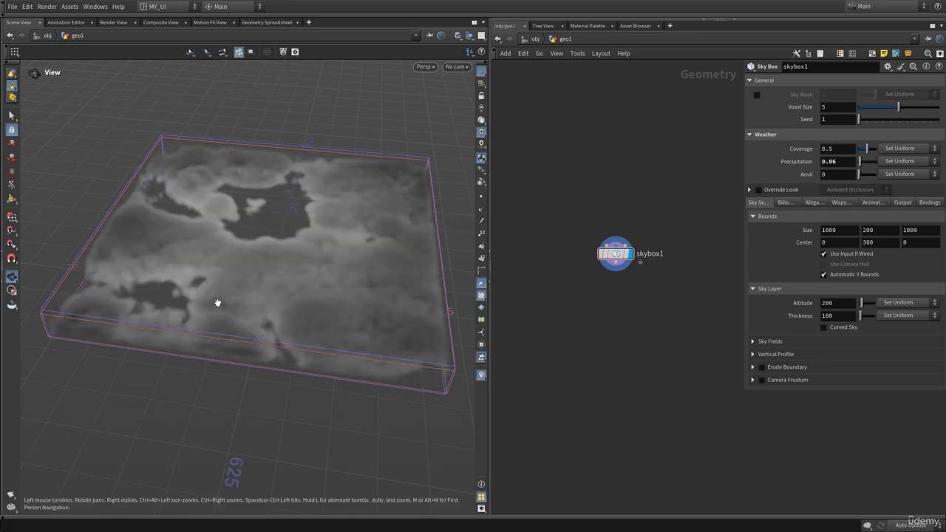
pyautogui.moveTo(218, 300); pyautogui.dragTo(297, 299)
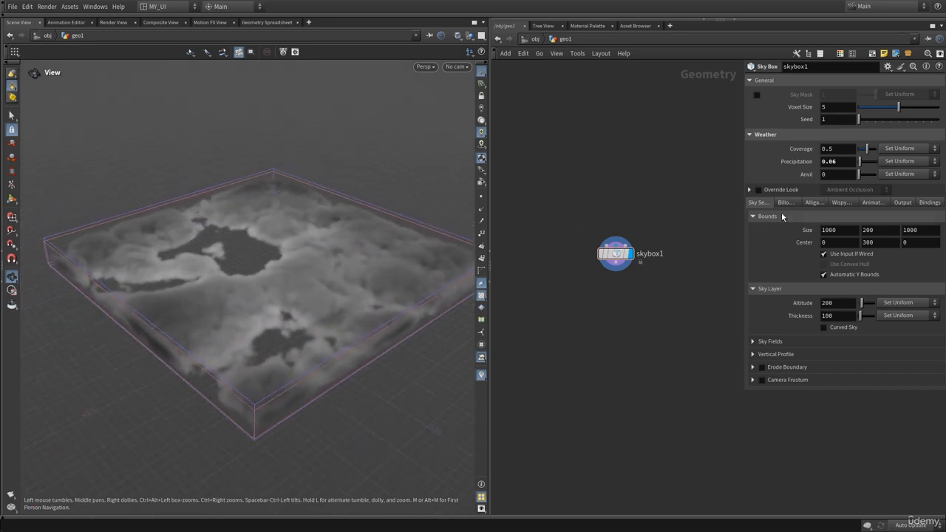
pyautogui.doubleClick(829, 160)
pyautogui.write('0')
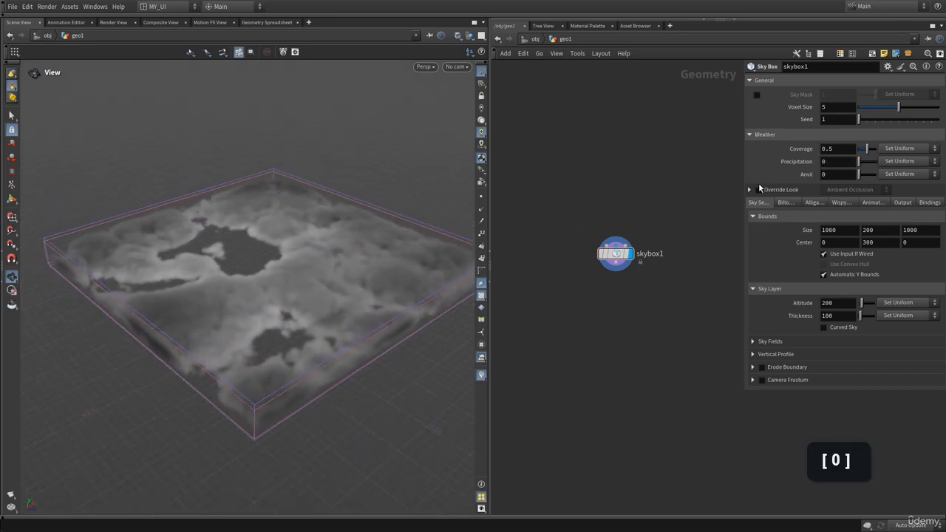
# Step: Try anvil values of 0.35 and 0.29 in the sky box's weather settings, check the cloud profile side-on and return anvil to 0
pyautogui.doubleClick(834, 172)
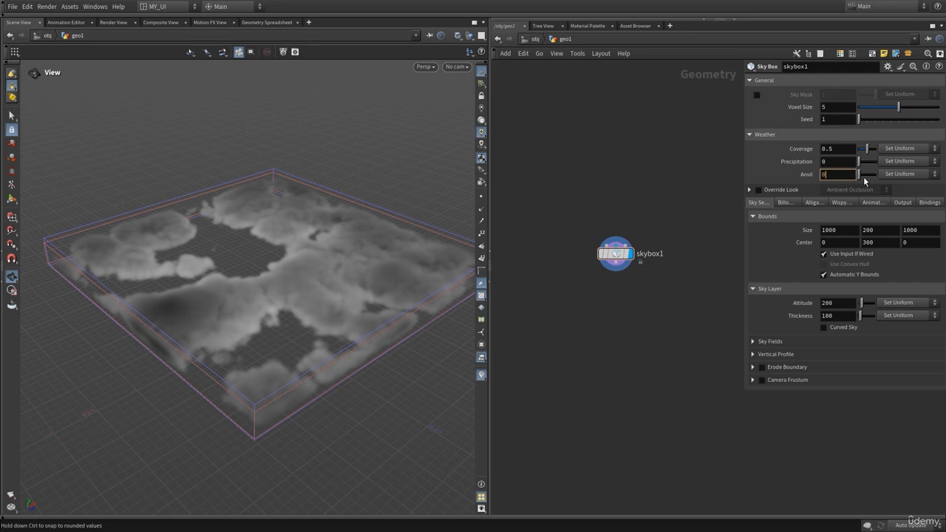
pyautogui.click(865, 176)
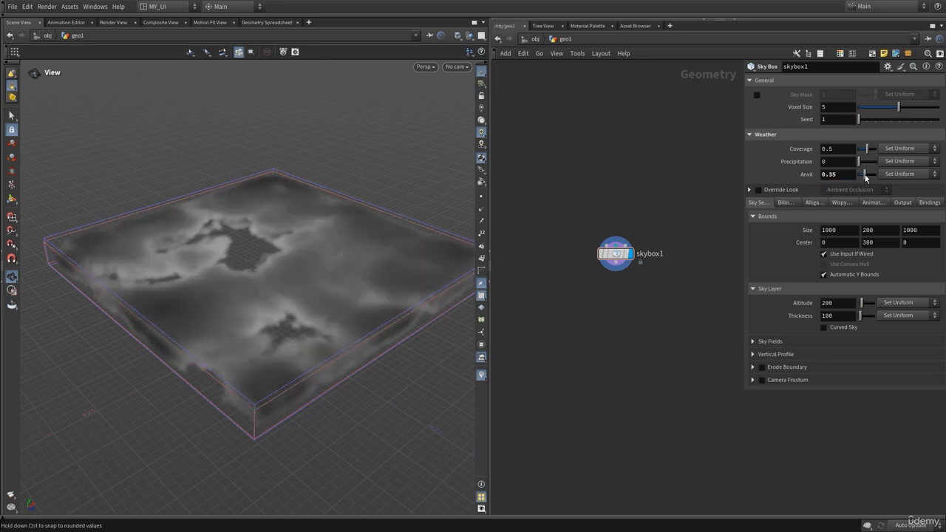
pyautogui.moveTo(865, 178); pyautogui.dragTo(862, 177)
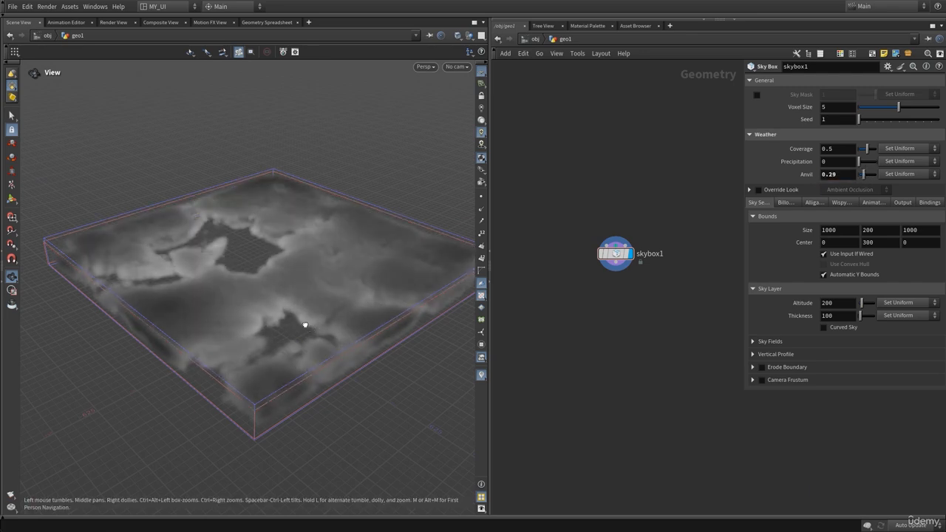
pyautogui.moveTo(305, 325); pyautogui.dragTo(413, 325)
pyautogui.moveTo(862, 176); pyautogui.dragTo(830, 180)
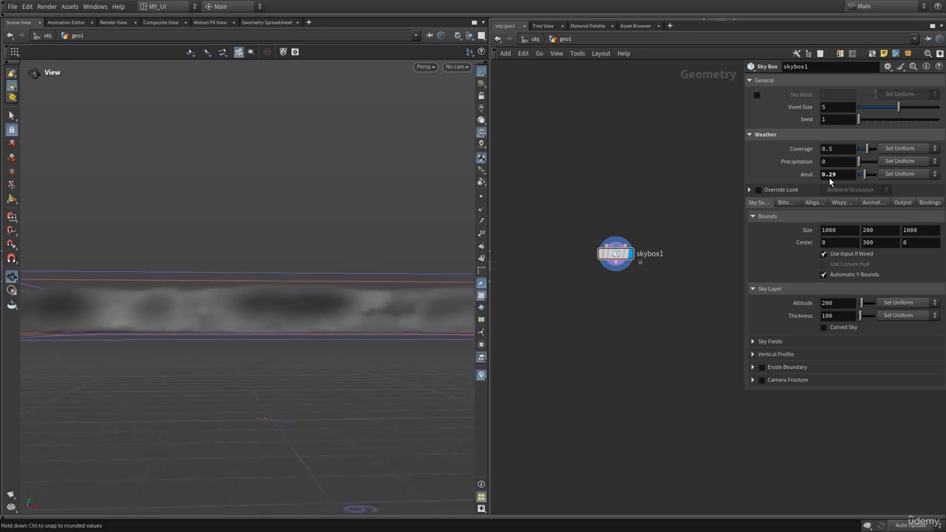
pyautogui.click(828, 174)
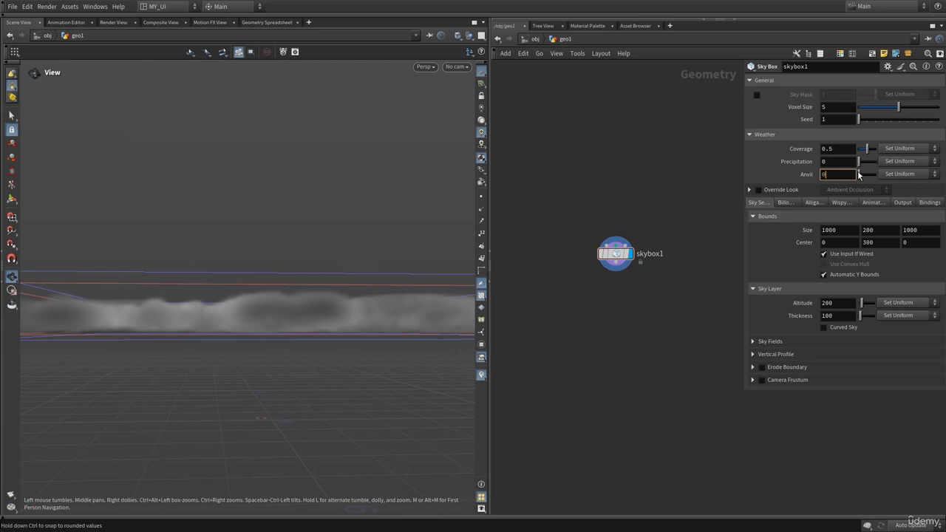
# Step: Try the maximum anvil value of 1, inspect the clouds from below and reset anvil to 0
pyautogui.moveTo(862, 173); pyautogui.dragTo(877, 175)
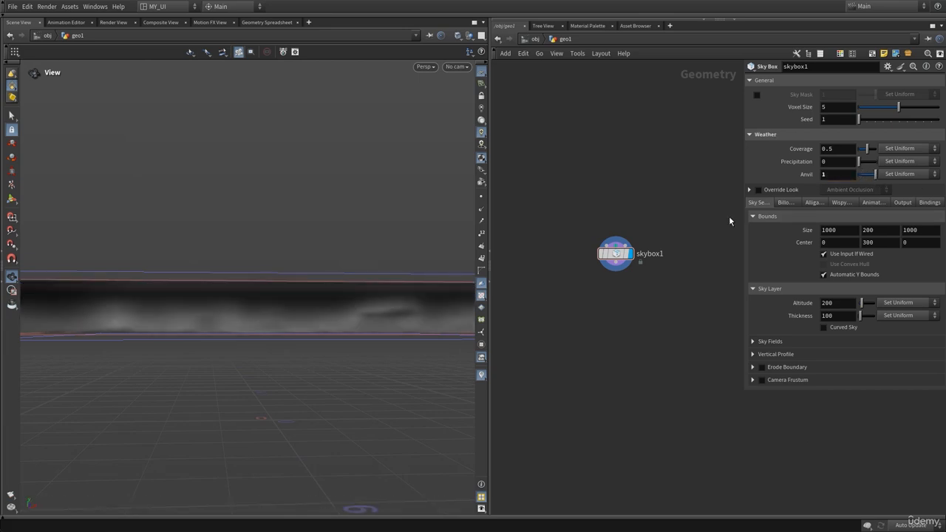
pyautogui.moveTo(287, 311); pyautogui.dragTo(232, 244)
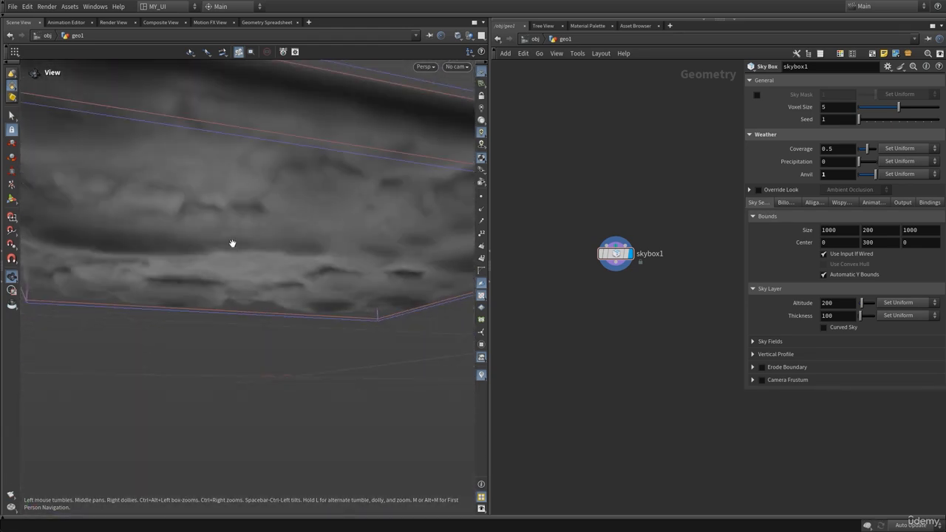
pyautogui.click(849, 177)
pyautogui.write('0')
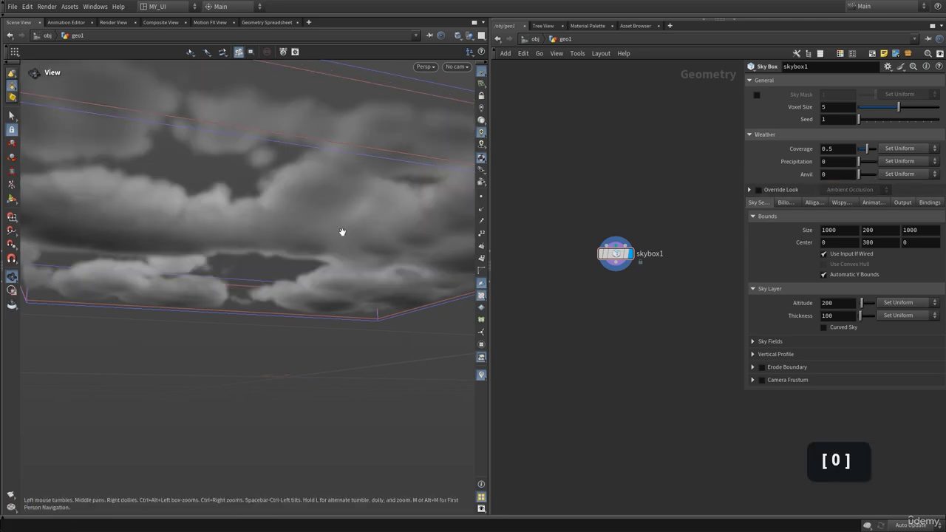
pyautogui.moveTo(342, 232); pyautogui.dragTo(133, 239, button='right')
pyautogui.moveTo(259, 230); pyautogui.dragTo(434, 253)
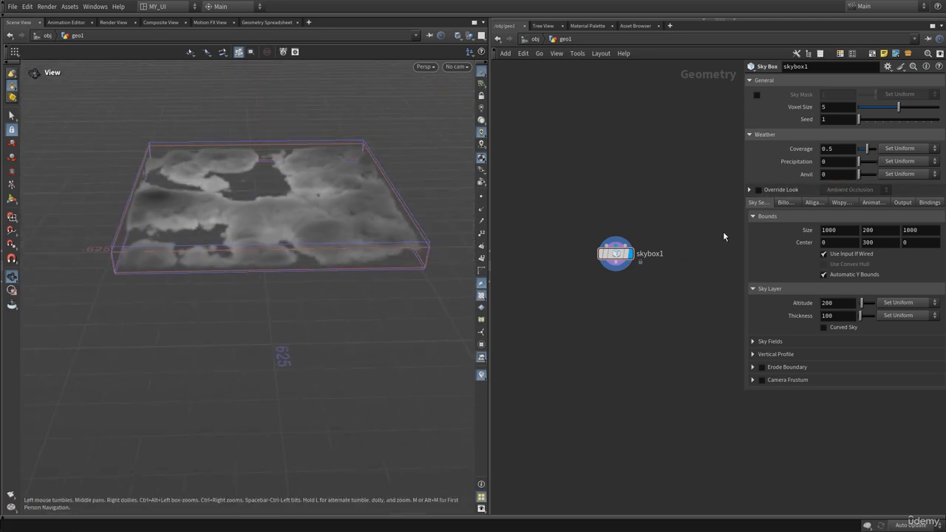
# Step: Widen the parameter area and enable Override Look for the sky box
pyautogui.moveTo(742, 394); pyautogui.dragTo(663, 400)
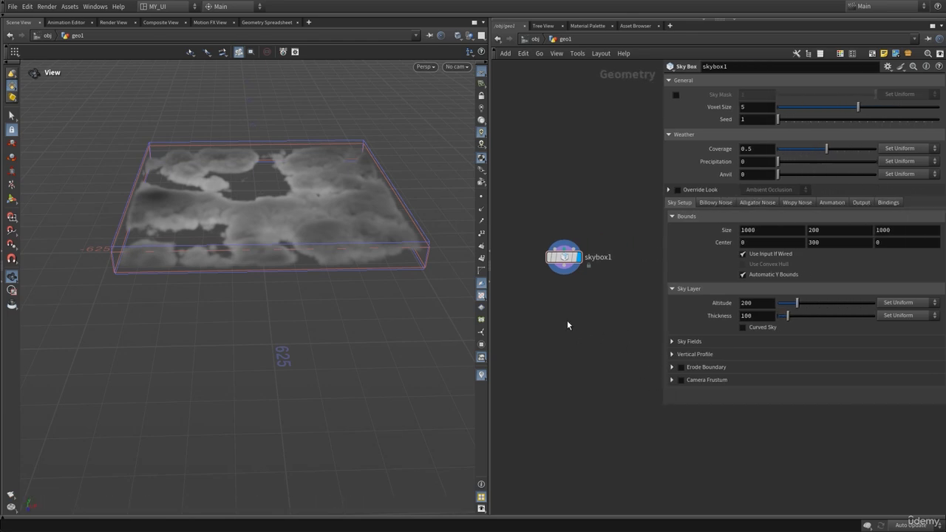
pyautogui.click(678, 190)
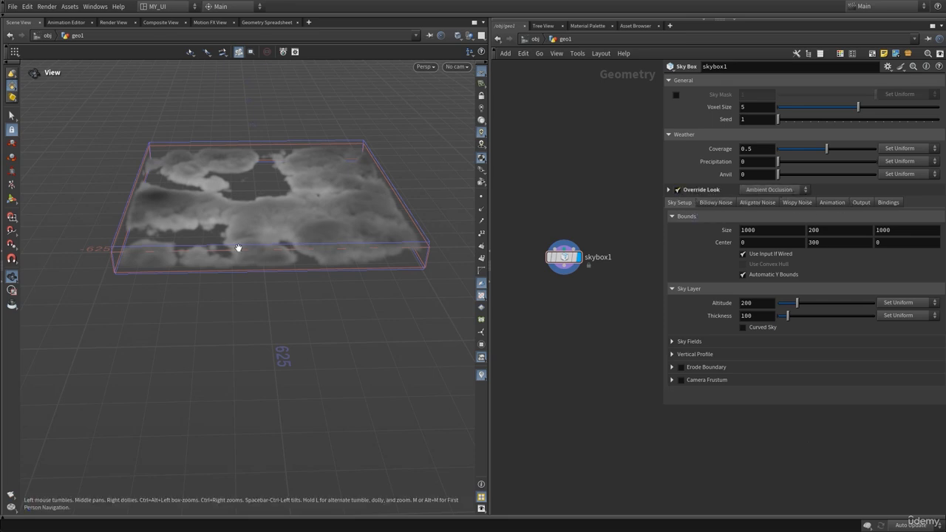
pyautogui.moveTo(260, 236); pyautogui.dragTo(302, 281)
pyautogui.moveTo(251, 297); pyautogui.dragTo(341, 276)
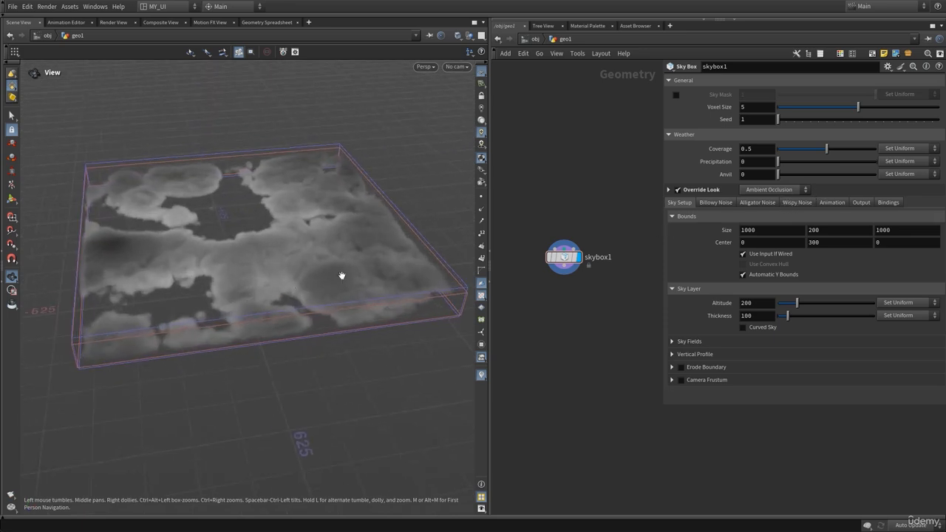
# Step: Try Reversed Occlusion as the sky box's shading look and switch it back to Ambient Occlusion
pyautogui.click(774, 193)
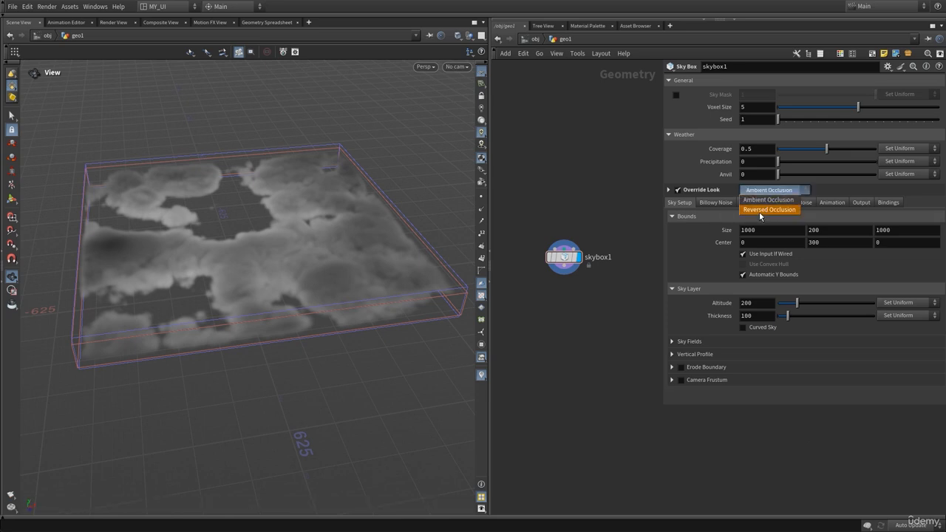
pyautogui.click(763, 209)
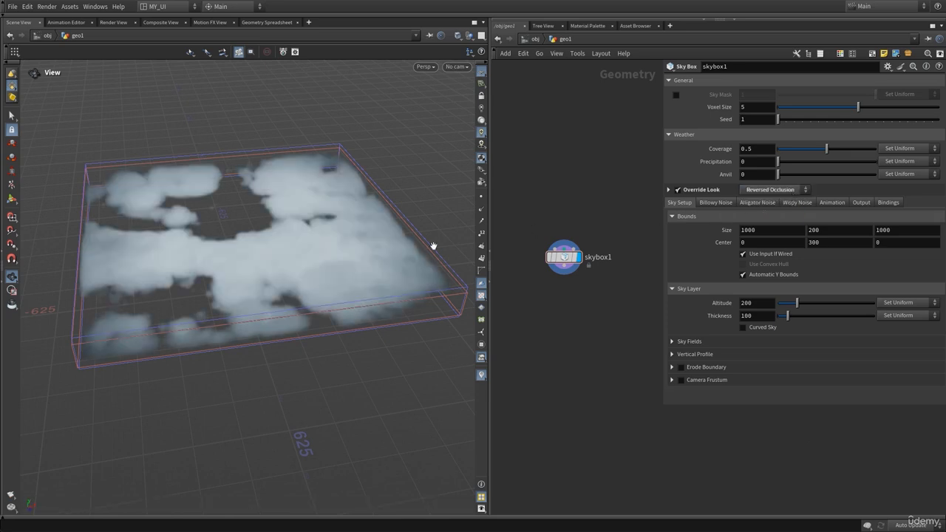
pyautogui.moveTo(265, 283); pyautogui.dragTo(446, 279)
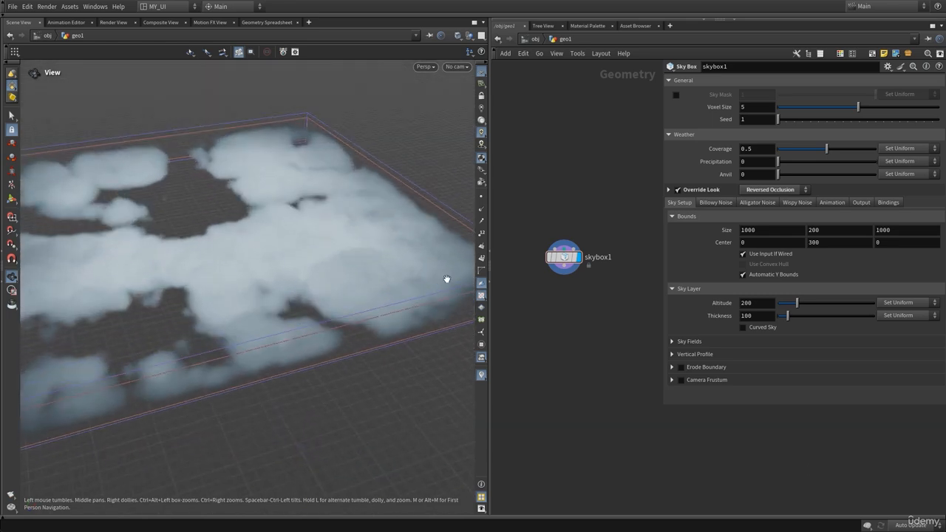
pyautogui.click(790, 191)
pyautogui.click(769, 187)
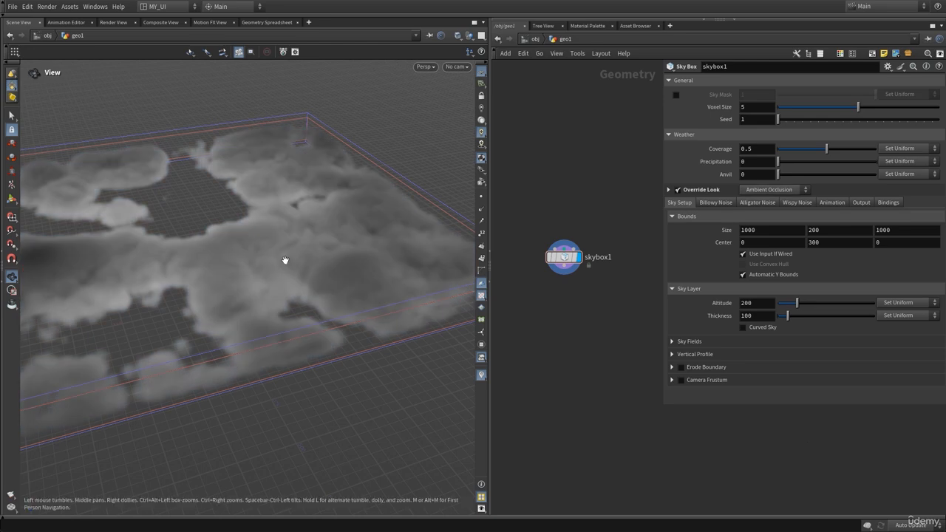
pyautogui.moveTo(281, 265); pyautogui.dragTo(313, 271)
pyautogui.moveTo(338, 249); pyautogui.dragTo(274, 255, button='right')
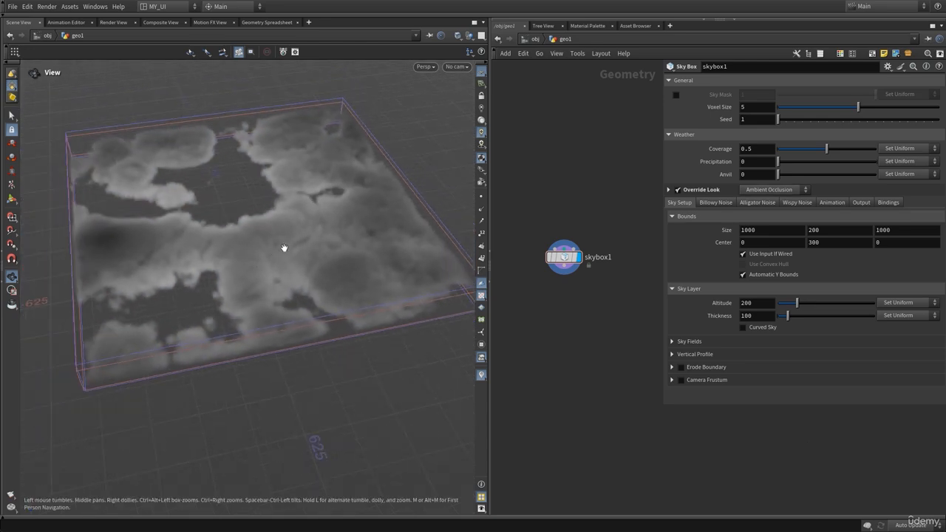
pyautogui.moveTo(327, 241); pyautogui.dragTo(311, 251, button='middle')
# Step: Set the look override's density scale to 1.03 and ambient shadow scale to 0.465
pyautogui.click(668, 190)
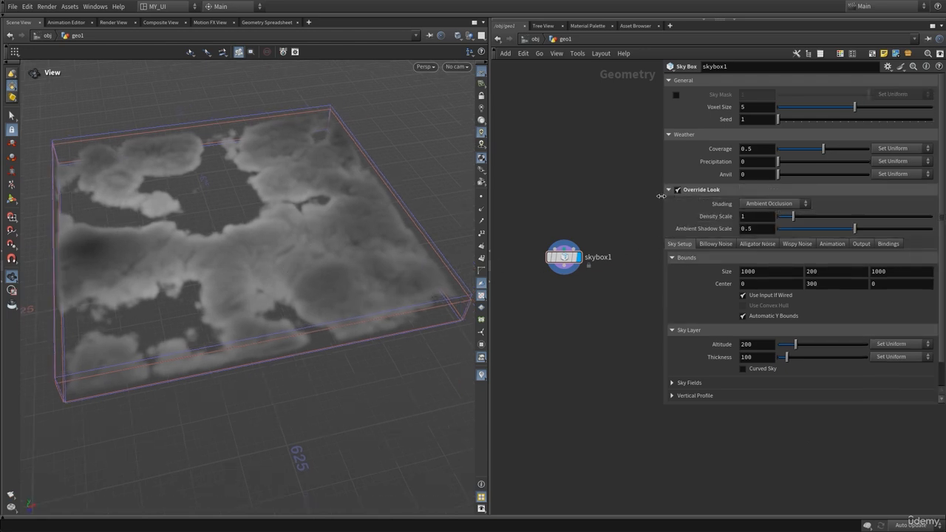
pyautogui.moveTo(796, 219); pyautogui.dragTo(794, 222)
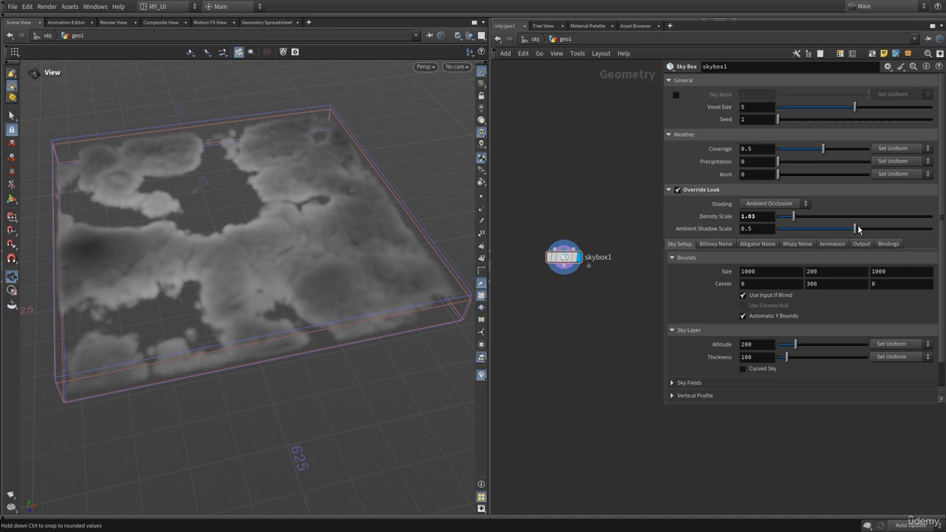
pyautogui.moveTo(858, 229); pyautogui.dragTo(849, 230)
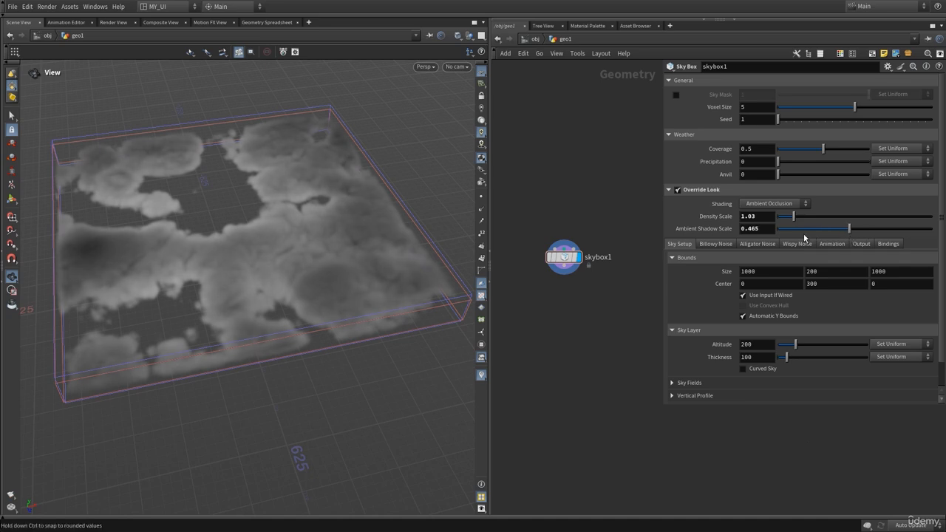
pyautogui.click(669, 190)
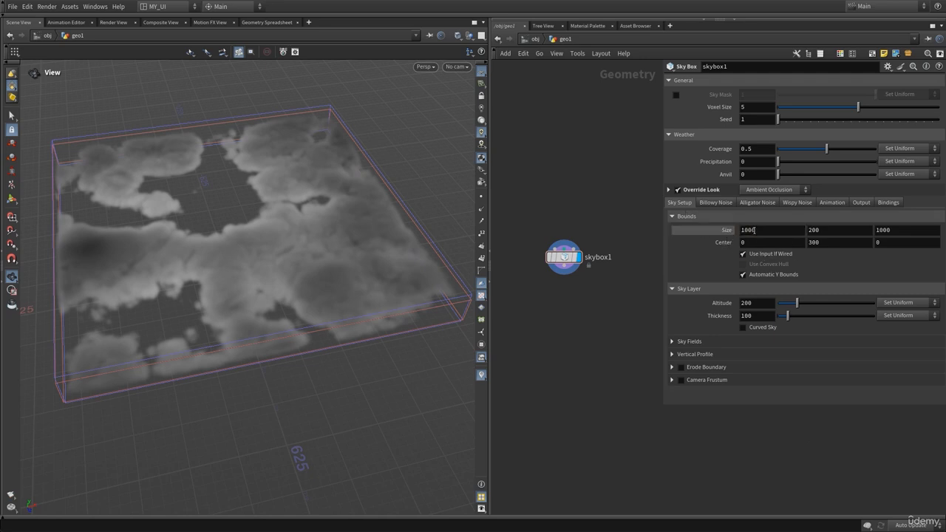
# Step: Set the sky box's bounds size to 1003.9 × 203.9 × 1003.9 and its center X to 2
pyautogui.moveTo(721, 231); pyautogui.dragTo(744, 208, button='middle')
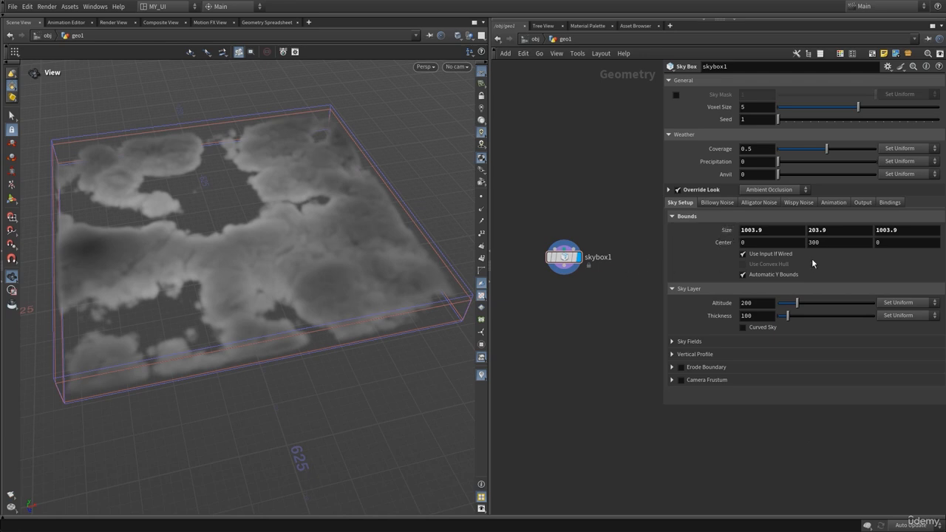
pyautogui.moveTo(752, 242); pyautogui.dragTo(771, 213, button='middle')
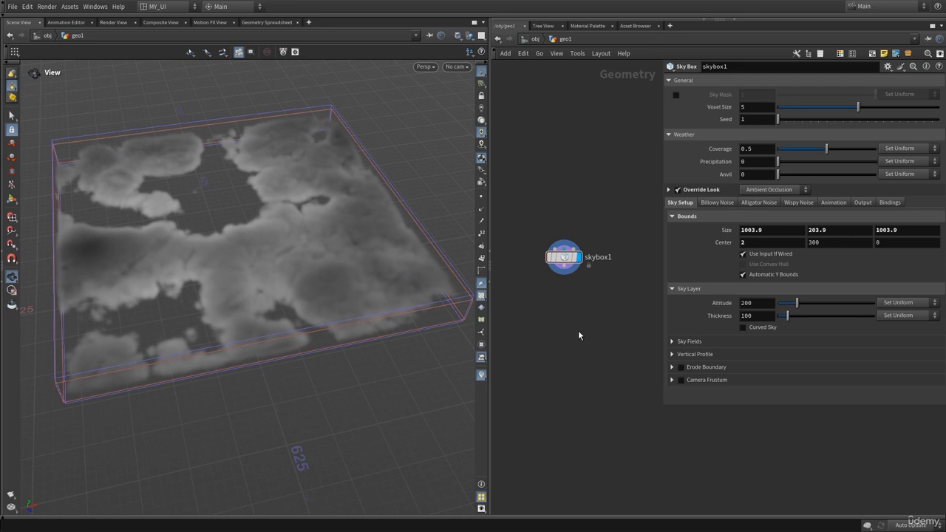
pyautogui.moveTo(578, 335); pyautogui.dragTo(590, 266, button='middle')
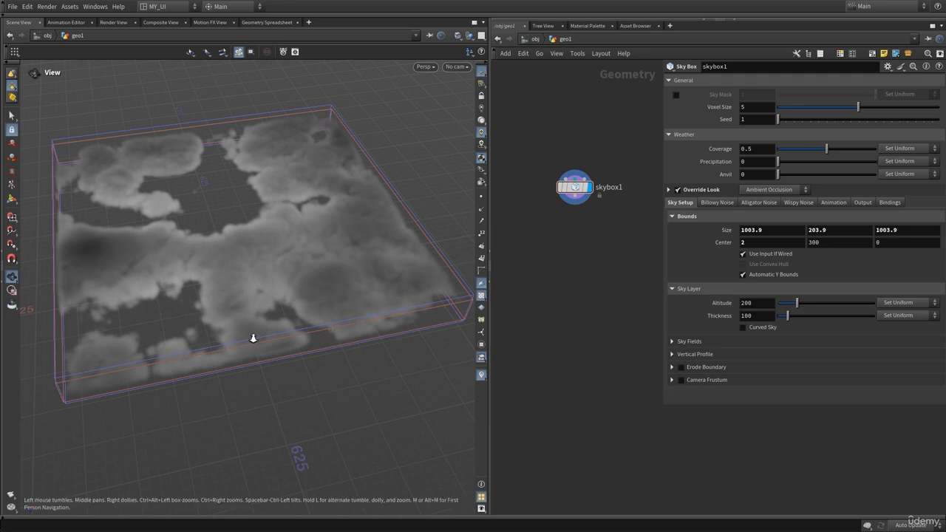
# Step: Try a sky layer altitude of 154, then set the altitude to 292 and the thickness to 374
pyautogui.moveTo(251, 338); pyautogui.dragTo(305, 328)
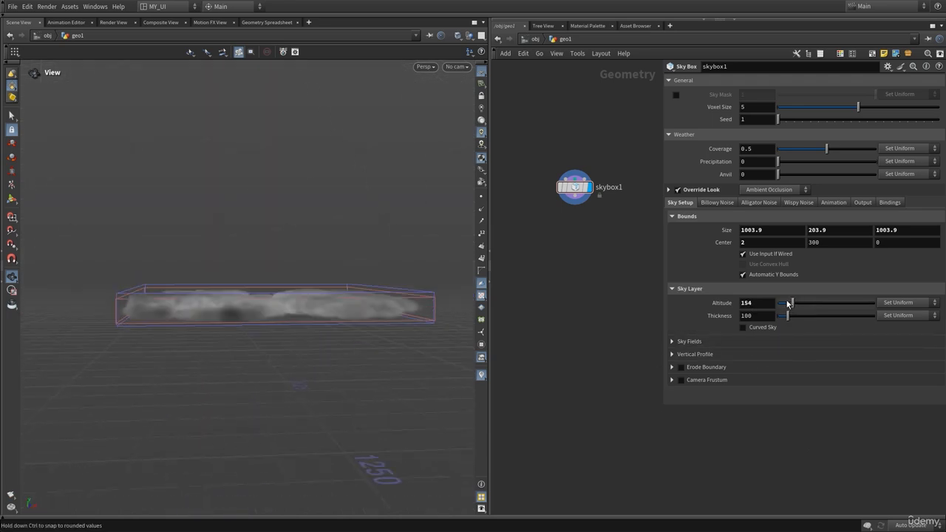
pyautogui.moveTo(792, 301)
pyautogui.mouseDown()
pyautogui.moveTo(777, 302)
pyautogui.moveTo(802, 317)
pyautogui.mouseUp()
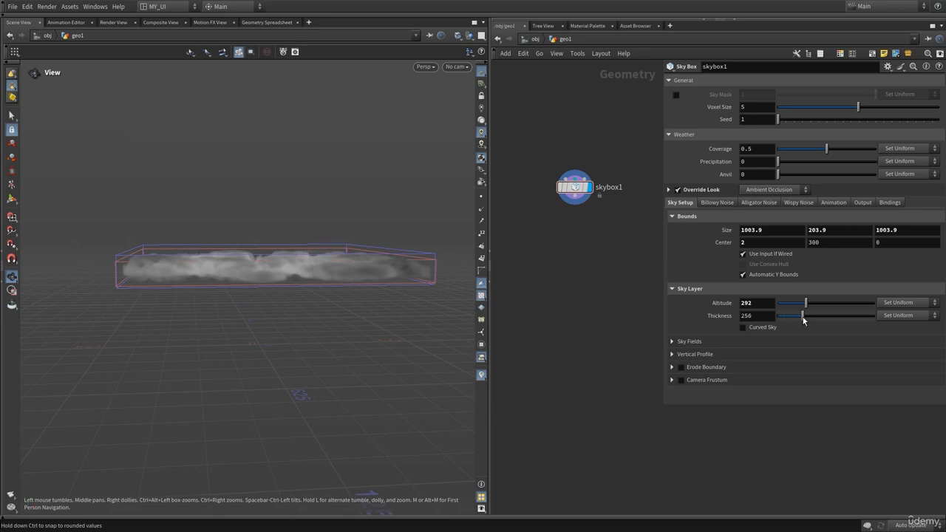
pyautogui.moveTo(319, 283); pyautogui.dragTo(274, 328)
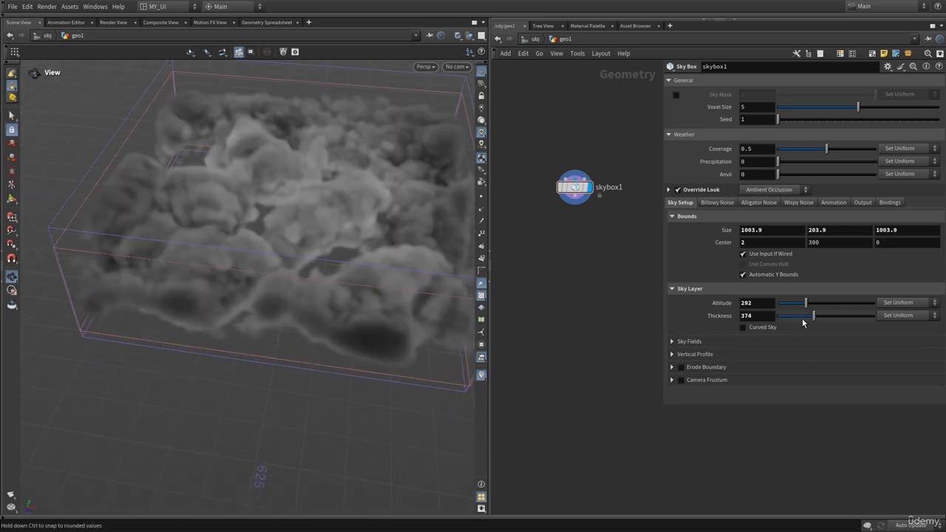
# Step: Try a sky layer thickness of 113, revert it to its default and raise it to 215
pyautogui.moveTo(803, 319)
pyautogui.mouseDown()
pyautogui.moveTo(767, 322)
pyautogui.moveTo(789, 320)
pyautogui.mouseUp()
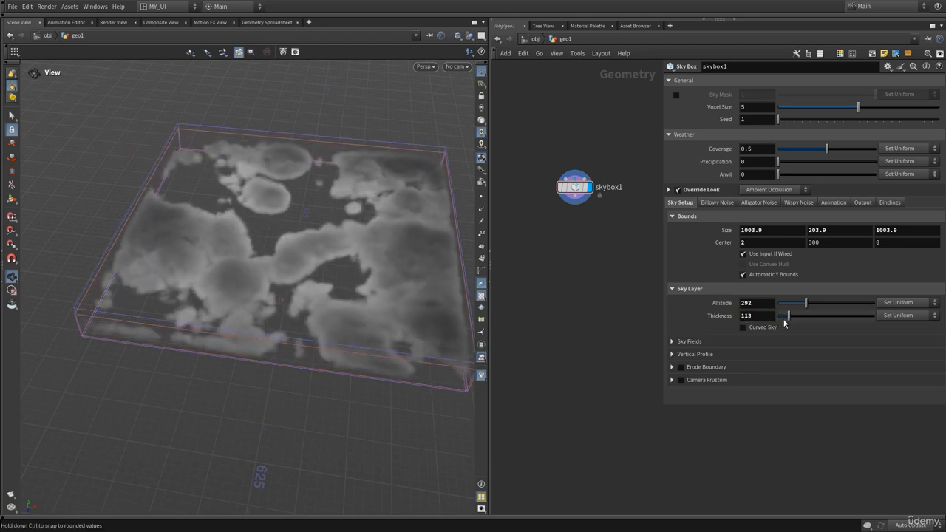
pyautogui.moveTo(403, 346); pyautogui.dragTo(435, 317)
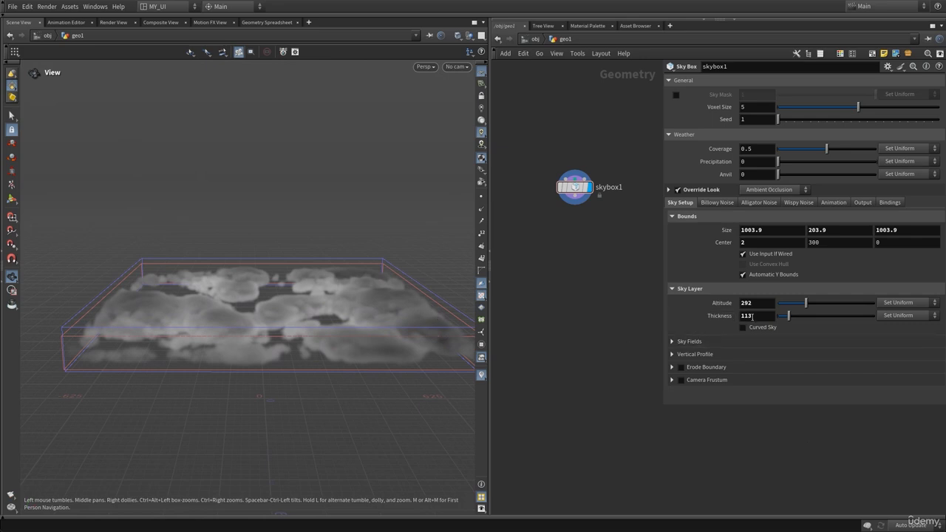
pyautogui.rightClick(750, 316)
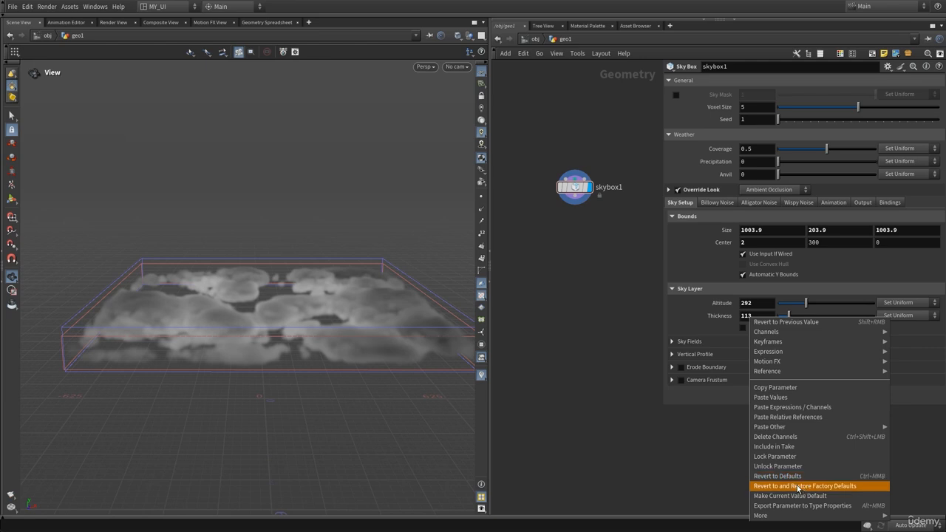
pyautogui.click(775, 476)
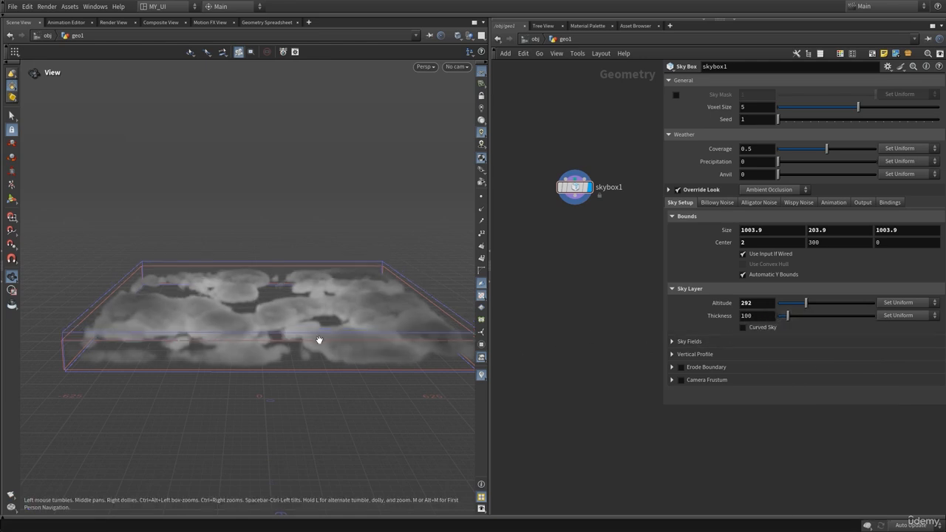
pyautogui.moveTo(317, 338)
pyautogui.mouseDown()
pyautogui.moveTo(315, 292)
pyautogui.moveTo(330, 338)
pyautogui.mouseUp()
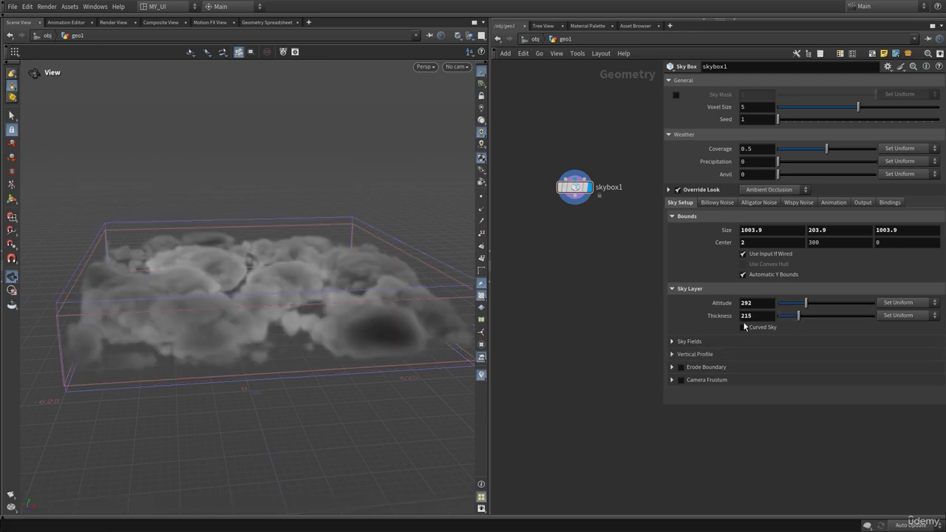
# Step: Revert the sky layer's thickness to its default of 100
pyautogui.press('ctrl')
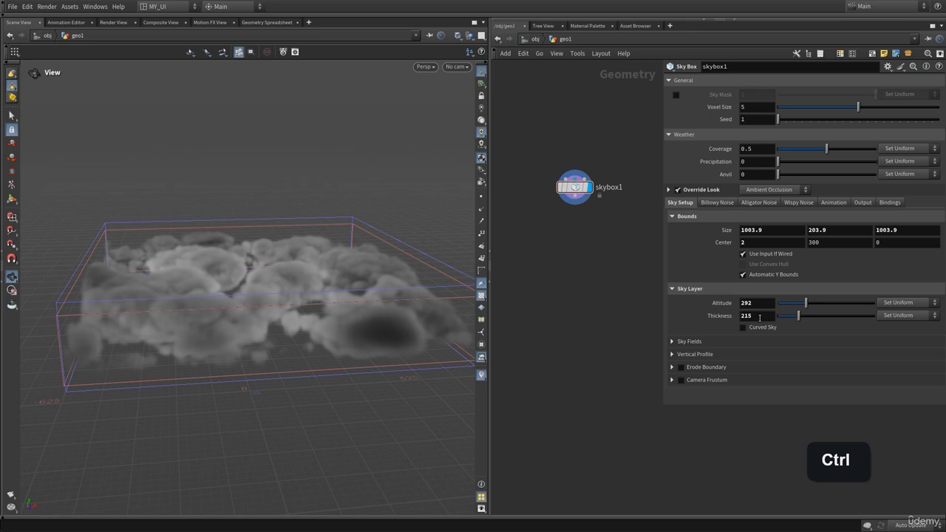
pyautogui.keyDown('ctrl'); pyautogui.middleClick(761, 315); pyautogui.keyUp('ctrl')
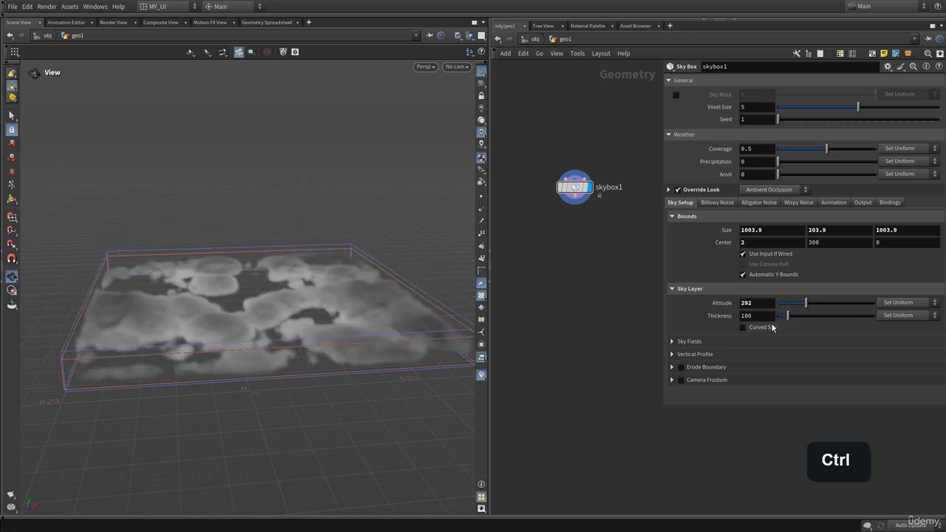
pyautogui.rightClick(757, 316)
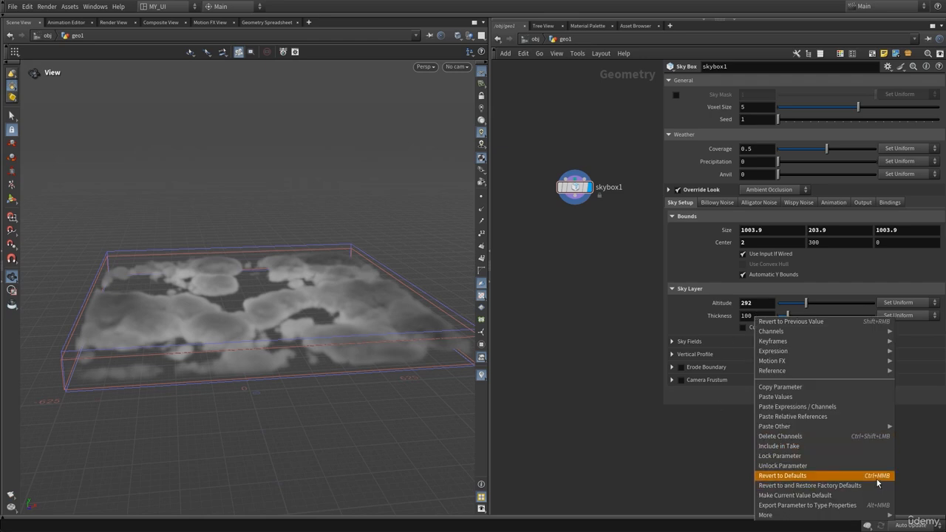
pyautogui.click(601, 303)
pyautogui.moveTo(279, 319); pyautogui.dragTo(285, 333)
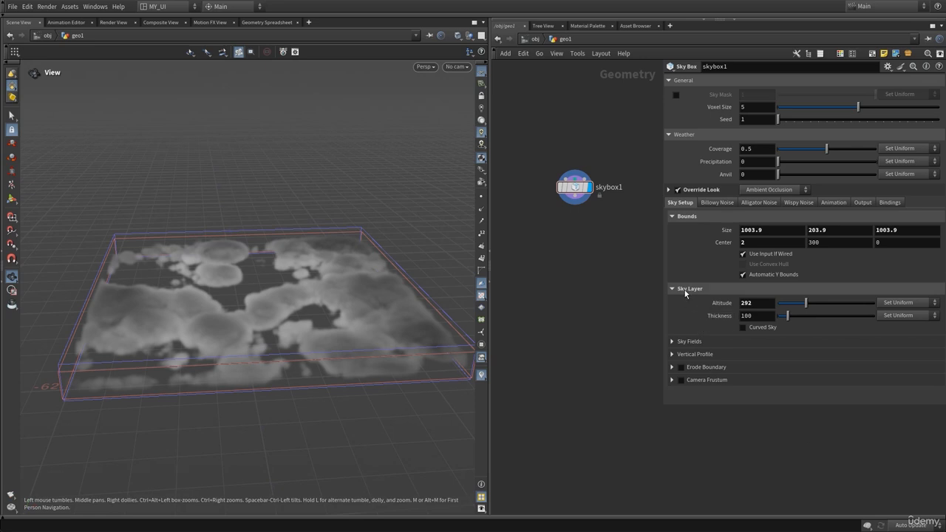
# Step: Look over the sky box's Sky Fields settings and return to the Sky Layer settings
pyautogui.click(680, 291)
pyautogui.click(690, 301)
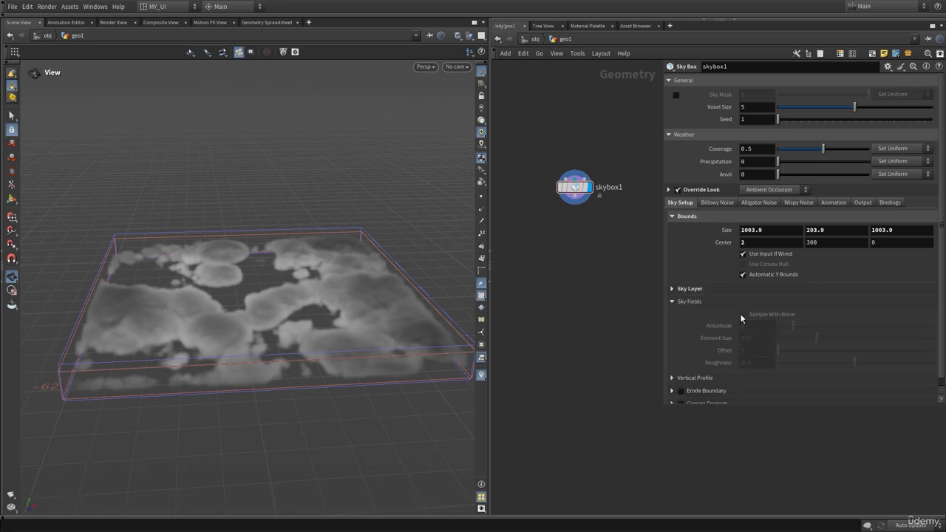
pyautogui.click(671, 300)
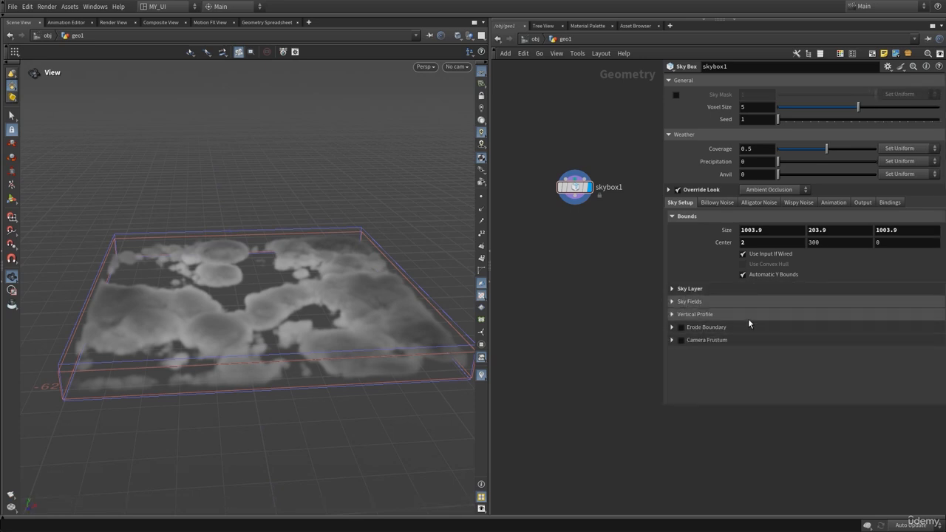
pyautogui.click(690, 289)
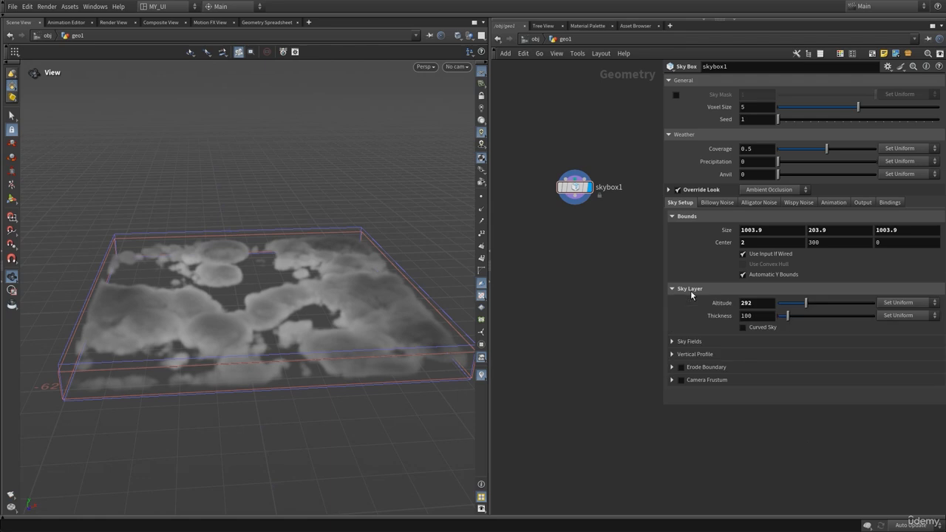
pyautogui.moveTo(299, 295); pyautogui.dragTo(299, 301)
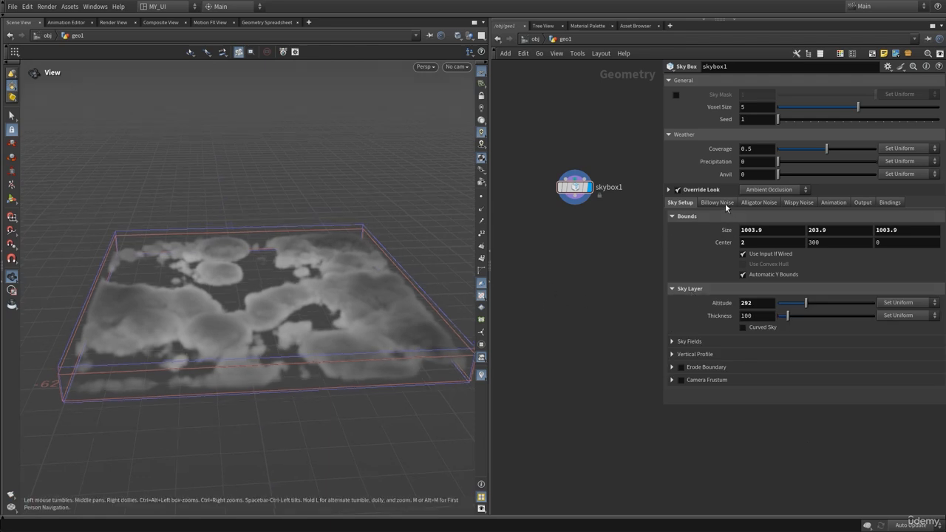
# Step: Try a billowy noise element size of 67, inspect the clouds from several angles, and set the element size to 144
pyautogui.click(725, 203)
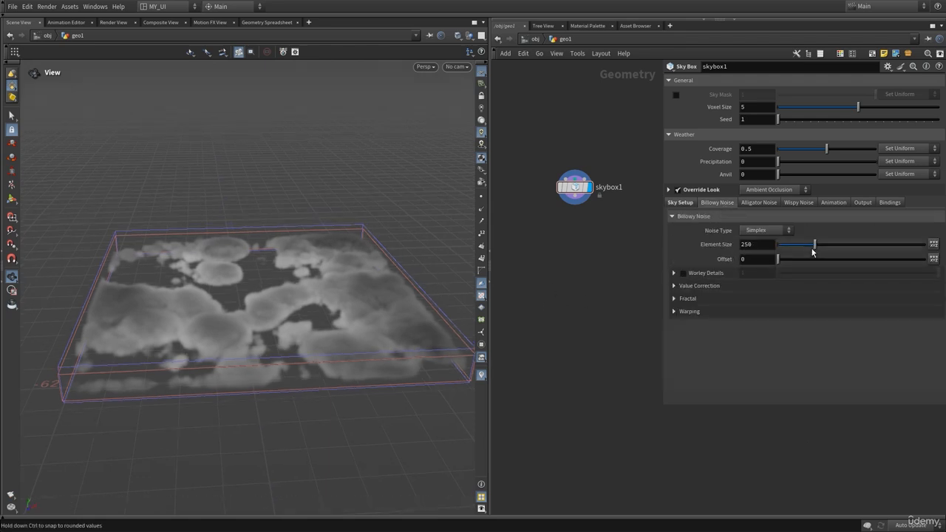
pyautogui.moveTo(806, 246); pyautogui.dragTo(788, 255)
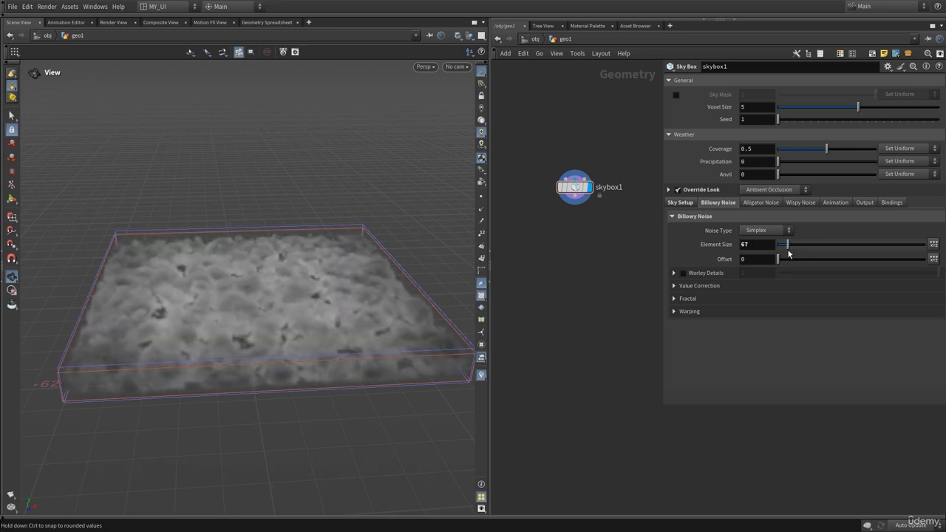
pyautogui.moveTo(217, 333); pyautogui.dragTo(256, 302)
pyautogui.moveTo(246, 340); pyautogui.dragTo(240, 215)
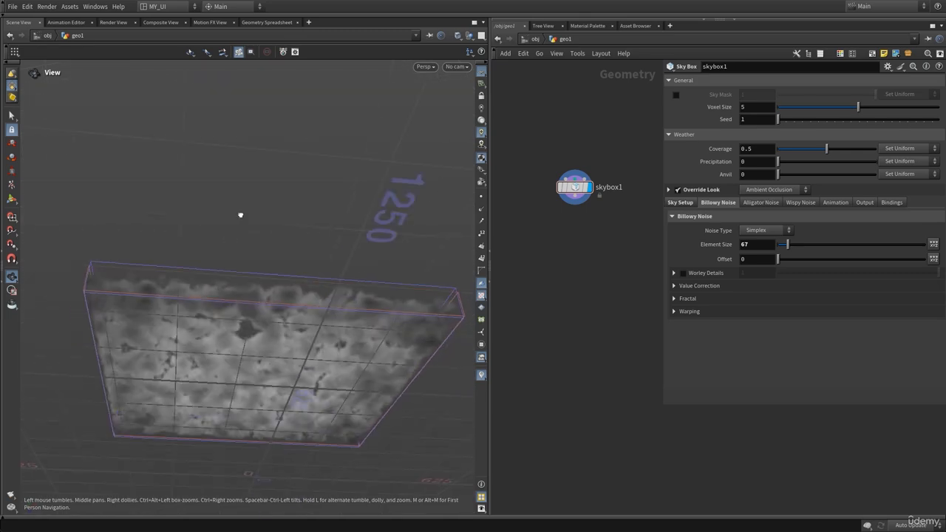
pyautogui.scroll(5, 309, 355)
pyautogui.moveTo(312, 378); pyautogui.dragTo(306, 274)
pyautogui.moveTo(271, 297); pyautogui.dragTo(352, 303)
pyautogui.moveTo(791, 246); pyautogui.dragTo(799, 249)
pyautogui.moveTo(296, 318); pyautogui.dragTo(247, 295)
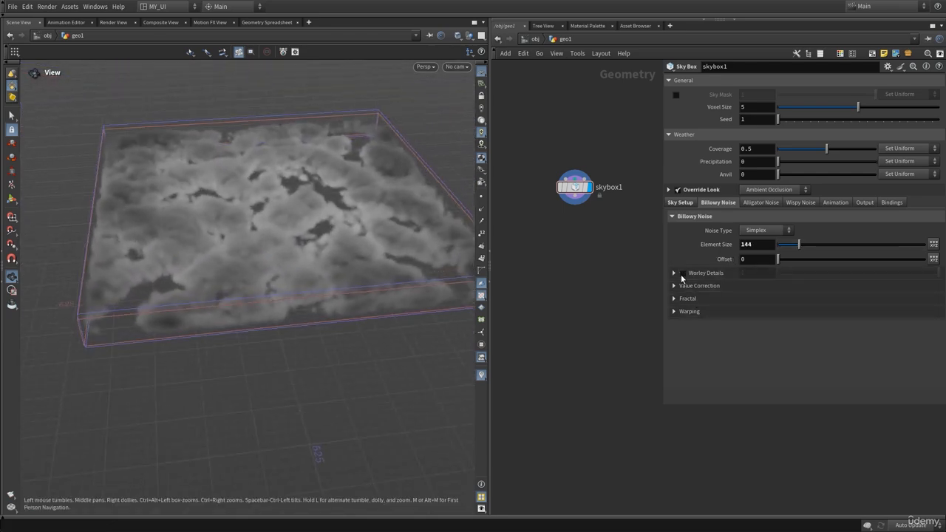
# Step: Try Worley Details on the billowy noise, inspect the clouds up close, and disable it again
pyautogui.click(682, 272)
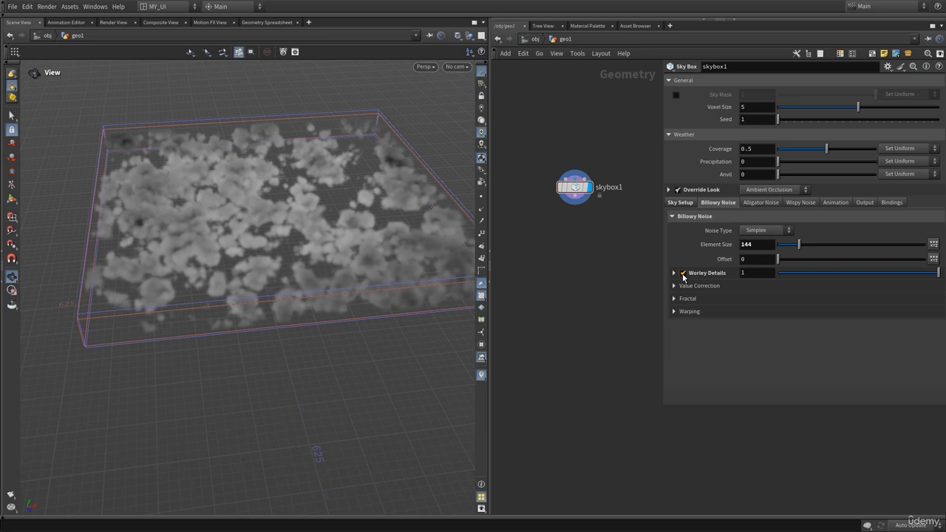
pyautogui.moveTo(291, 273); pyautogui.dragTo(272, 371)
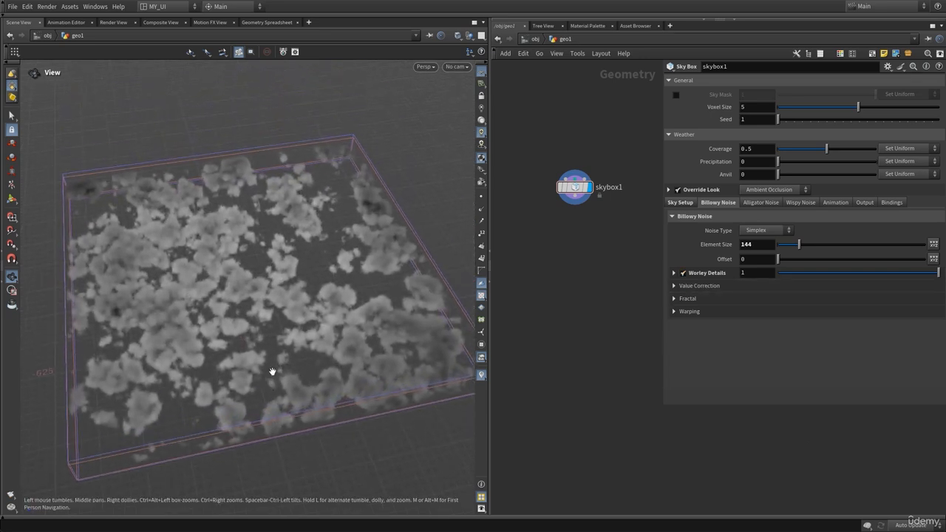
pyautogui.moveTo(265, 337); pyautogui.dragTo(289, 332)
pyautogui.moveTo(185, 328); pyautogui.dragTo(351, 358, button='right')
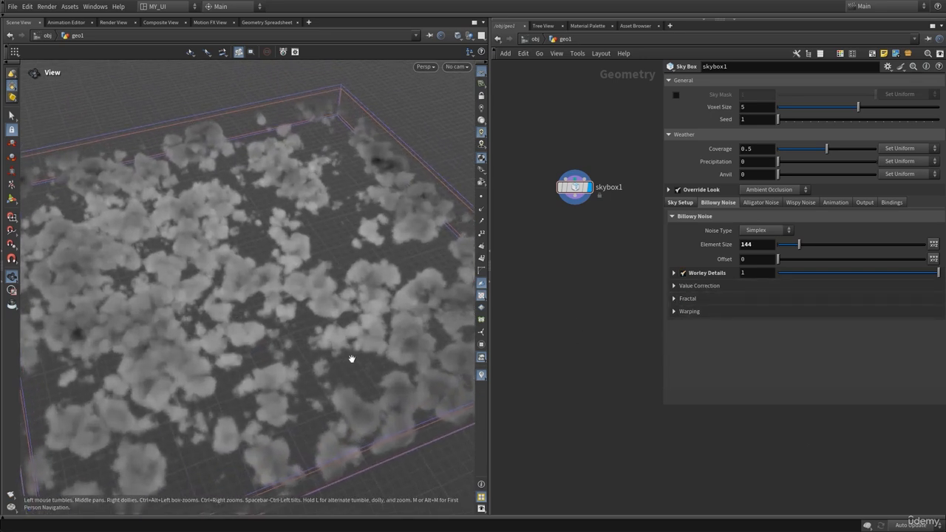
pyautogui.moveTo(351, 358); pyautogui.dragTo(336, 252)
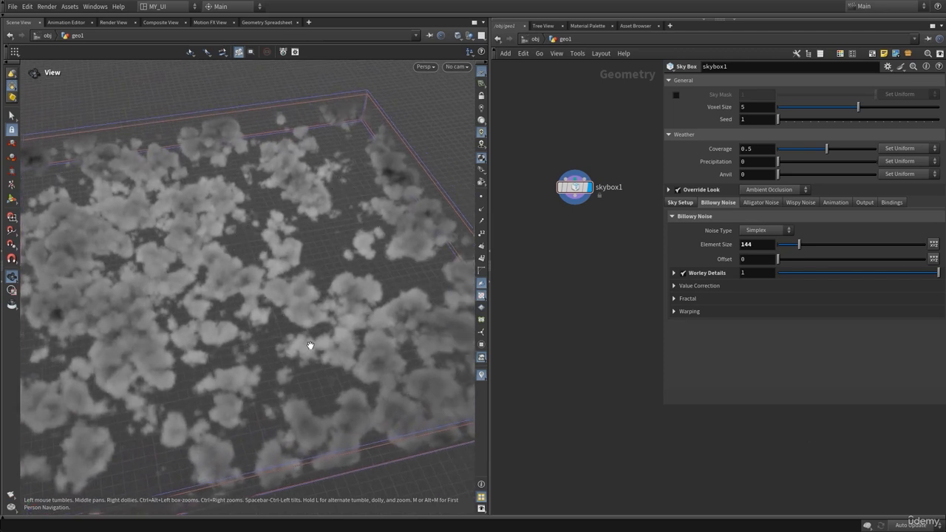
pyautogui.moveTo(310, 345); pyautogui.dragTo(278, 367)
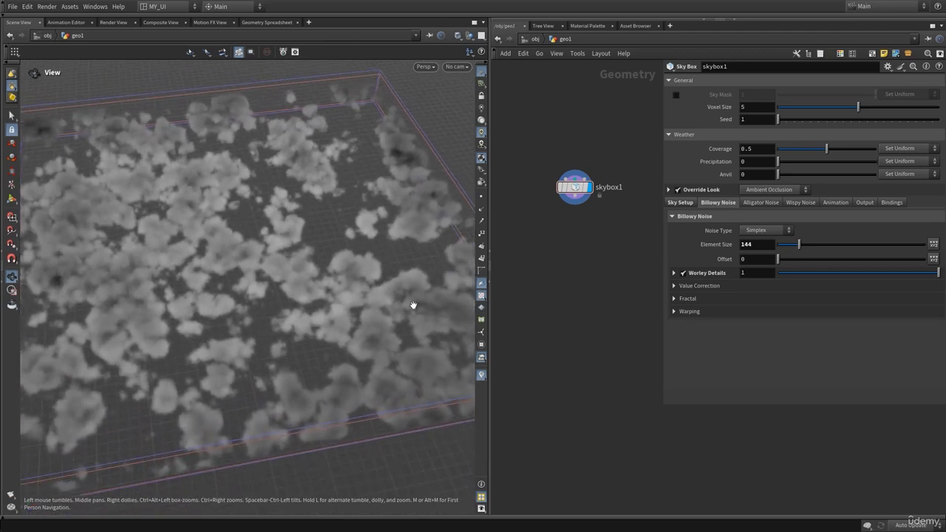
pyautogui.click(680, 273)
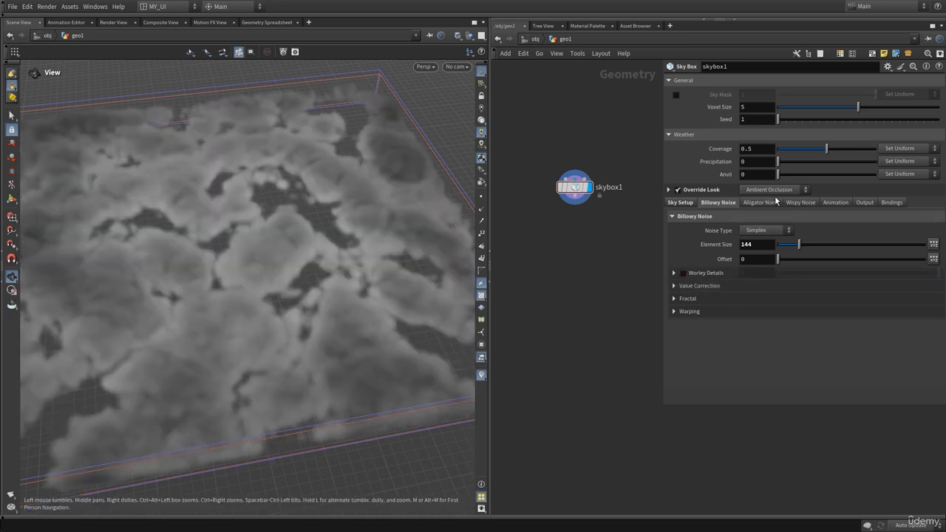
# Step: Enable alligator noise with an amplitude scale of 0.545 and an element size scale of 0.718
pyautogui.click(758, 203)
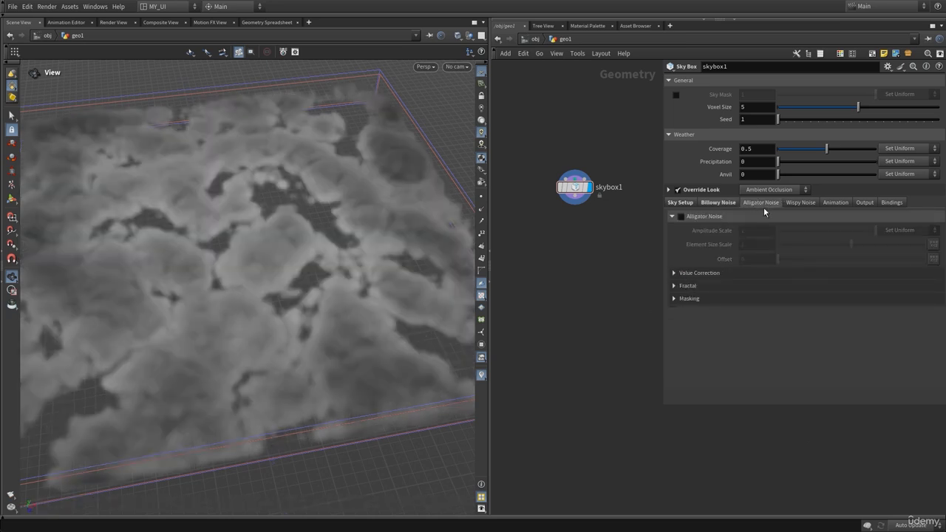
pyautogui.moveTo(341, 274); pyautogui.dragTo(346, 260)
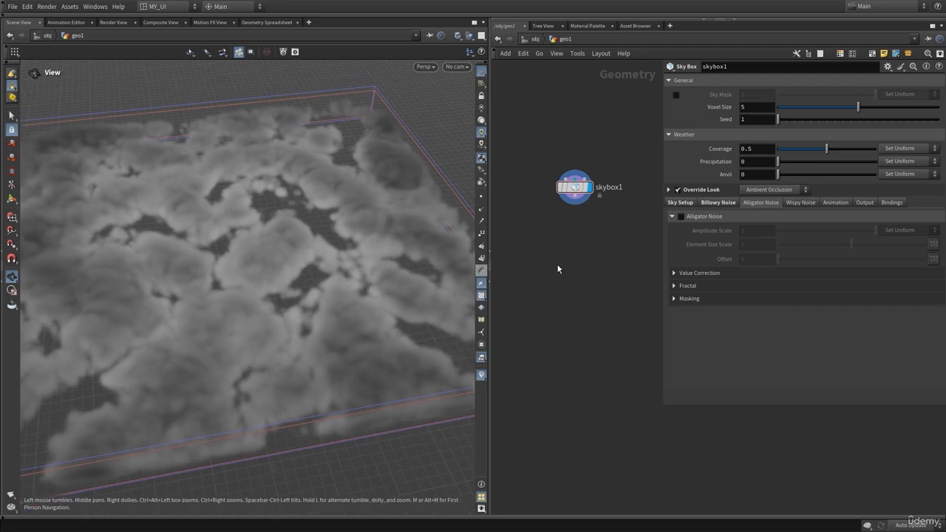
pyautogui.click(681, 215)
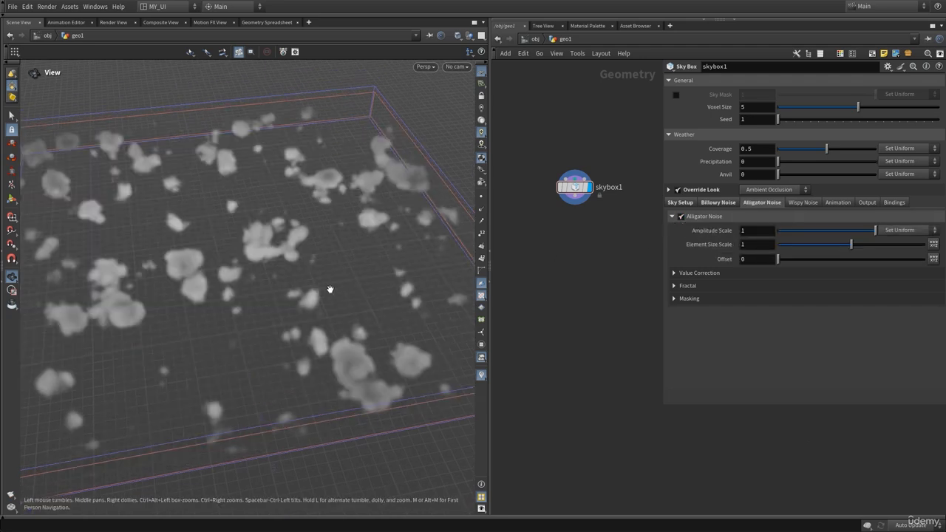
pyautogui.moveTo(842, 235); pyautogui.dragTo(813, 235)
pyautogui.moveTo(353, 303); pyautogui.dragTo(387, 283)
pyautogui.moveTo(851, 244); pyautogui.dragTo(830, 244)
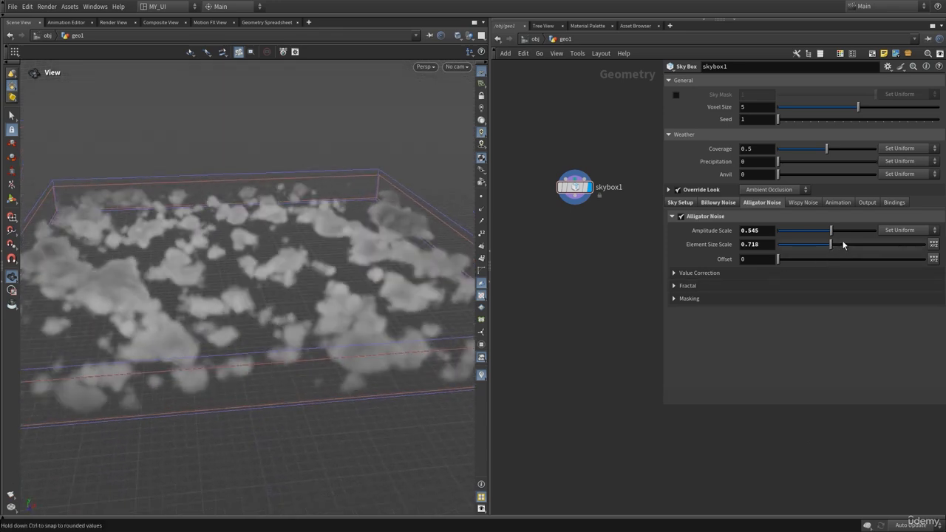
# Step: Enable wispy noise on the sky box and inspect the clouds from different angles
pyautogui.click(791, 202)
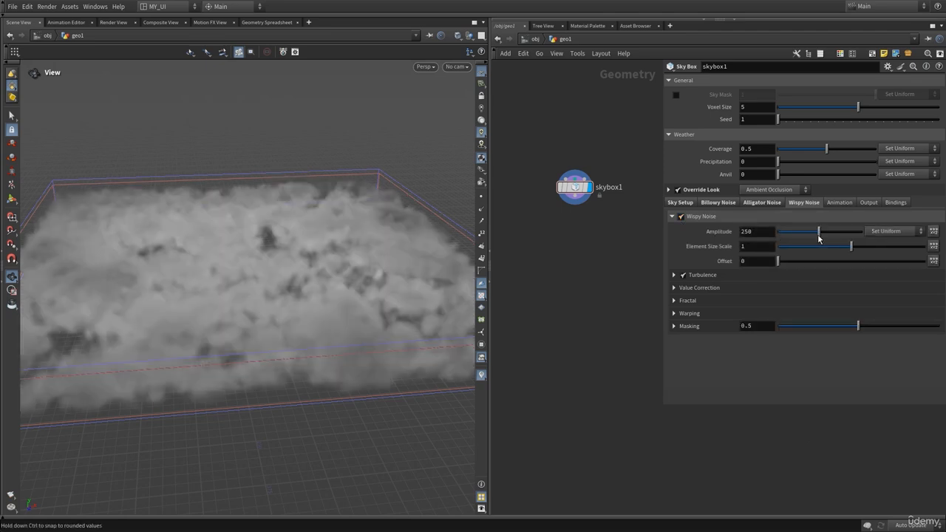
pyautogui.moveTo(818, 238); pyautogui.dragTo(818, 239)
pyautogui.moveTo(253, 321)
pyautogui.mouseDown()
pyautogui.moveTo(273, 228)
pyautogui.moveTo(259, 281)
pyautogui.moveTo(453, 261)
pyautogui.moveTo(269, 321)
pyautogui.moveTo(261, 304)
pyautogui.moveTo(254, 308)
pyautogui.moveTo(272, 281)
pyautogui.moveTo(259, 305)
pyautogui.mouseUp()
pyautogui.moveTo(278, 254); pyautogui.dragTo(266, 292)
# Step: Look over the sky box's animation settings and return to its sky setup
pyautogui.click(841, 203)
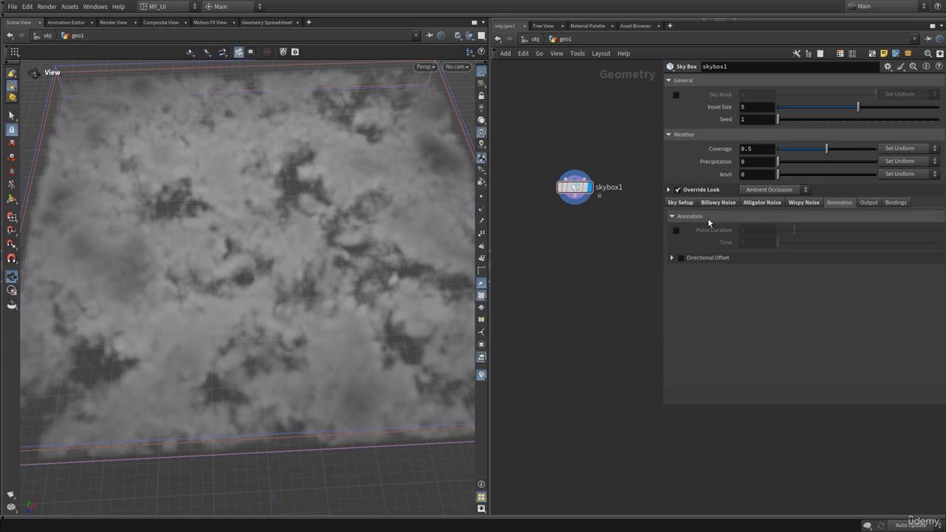
pyautogui.click(681, 202)
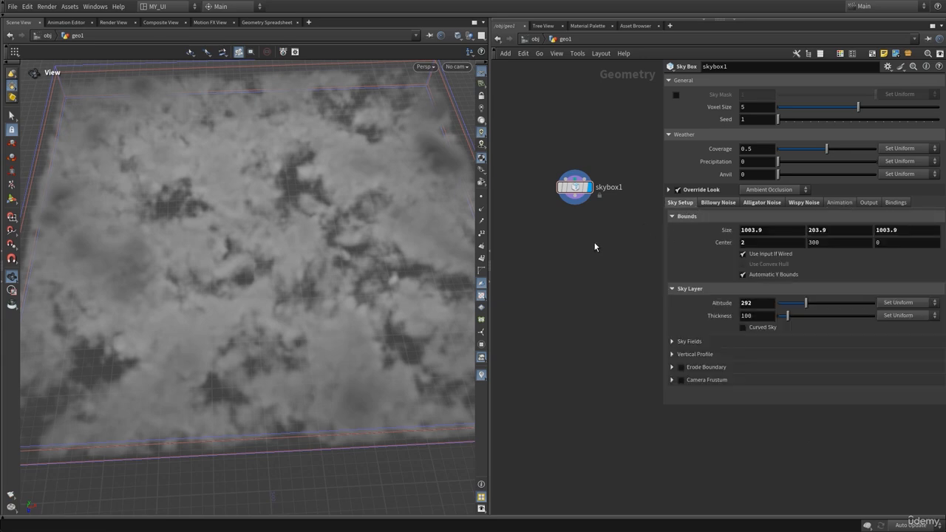
pyautogui.moveTo(248, 321); pyautogui.dragTo(261, 278)
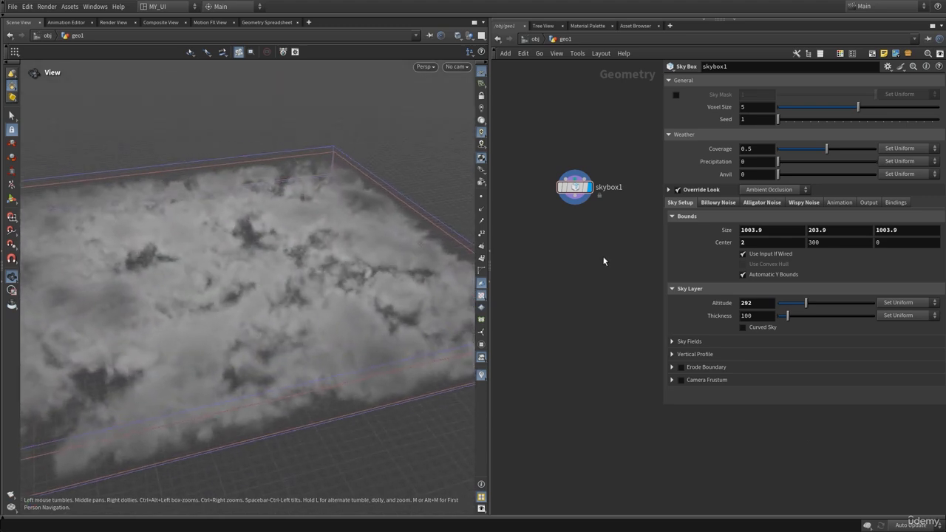
# Step: Hide the parameter overlay in the network editor, frame the whole cloudscape, and widen the network pane slightly
pyautogui.press('p')
pyautogui.moveTo(430, 274); pyautogui.dragTo(308, 274)
pyautogui.moveTo(271, 314)
pyautogui.mouseDown()
pyautogui.moveTo(240, 322)
pyautogui.moveTo(274, 330)
pyautogui.mouseUp()
pyautogui.hotkey('space', 'g')
pyautogui.moveTo(645, 273); pyautogui.dragTo(585, 301, button='middle')
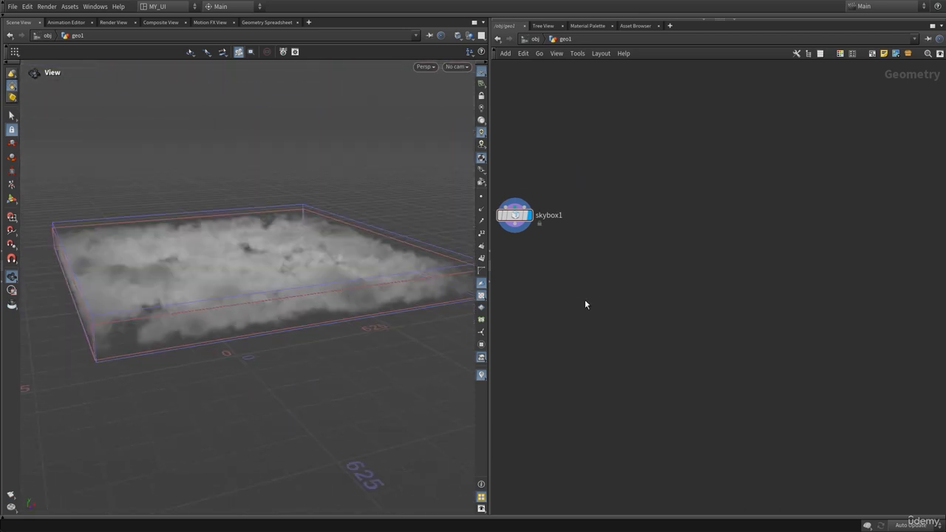
pyautogui.moveTo(489, 195); pyautogui.dragTo(478, 198)
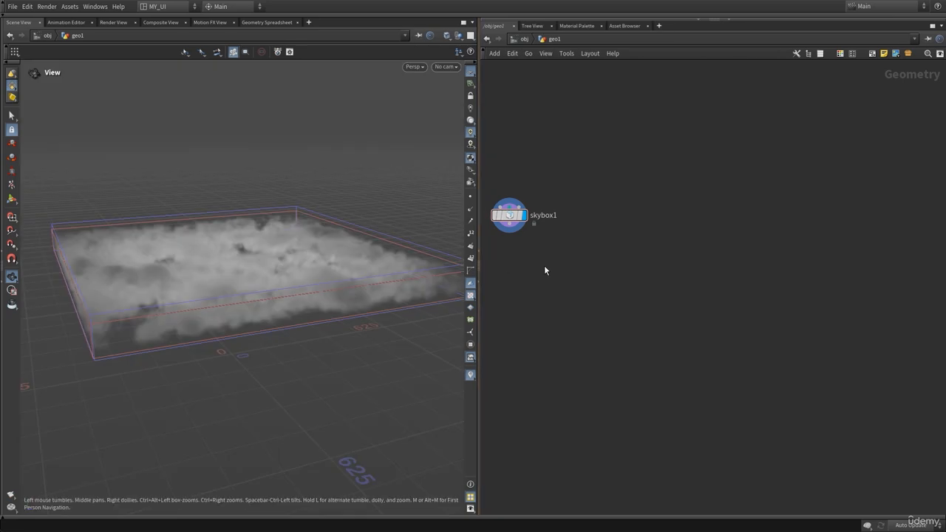
# Step: Add a Cloud Shape Generate node beside skybox1 in the geometry network
pyautogui.moveTo(699, 267); pyautogui.dragTo(694, 285, button='middle')
pyautogui.press('Tab')
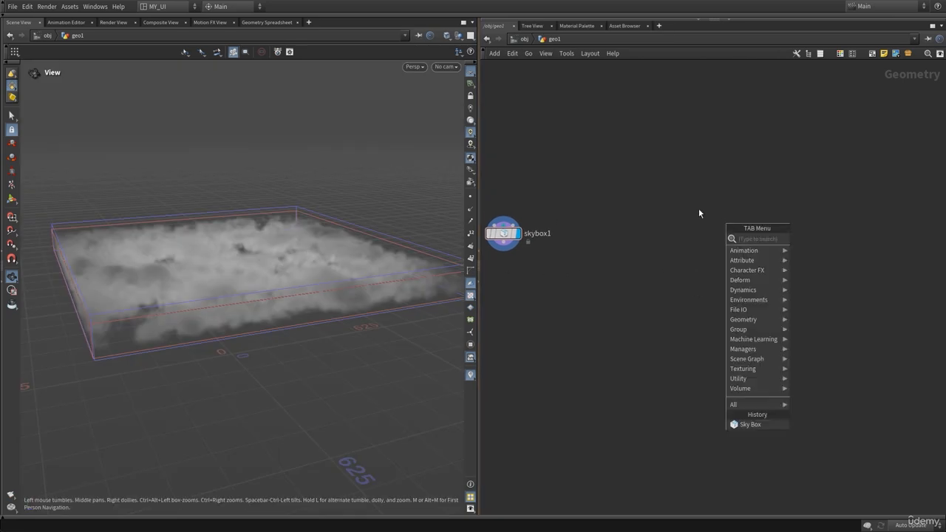
pyautogui.write('cloud')
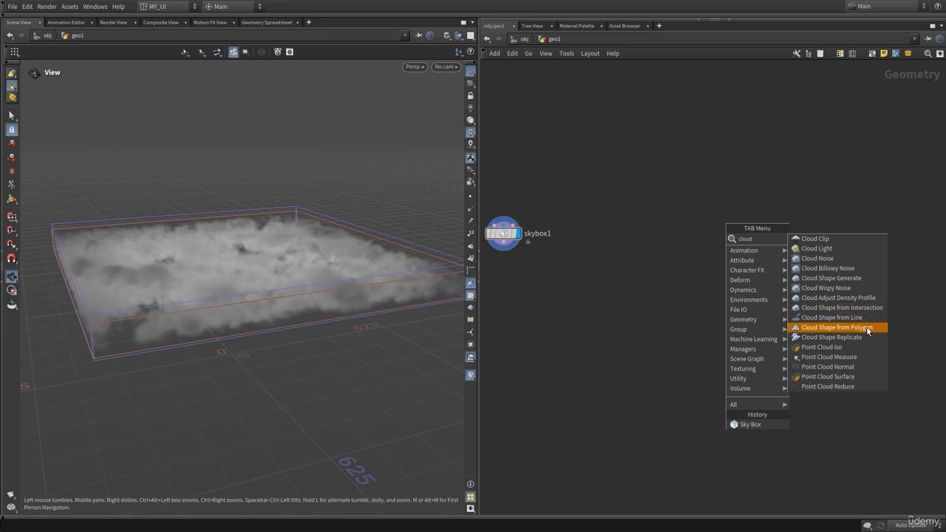
pyautogui.click(836, 280)
pyautogui.click(696, 235)
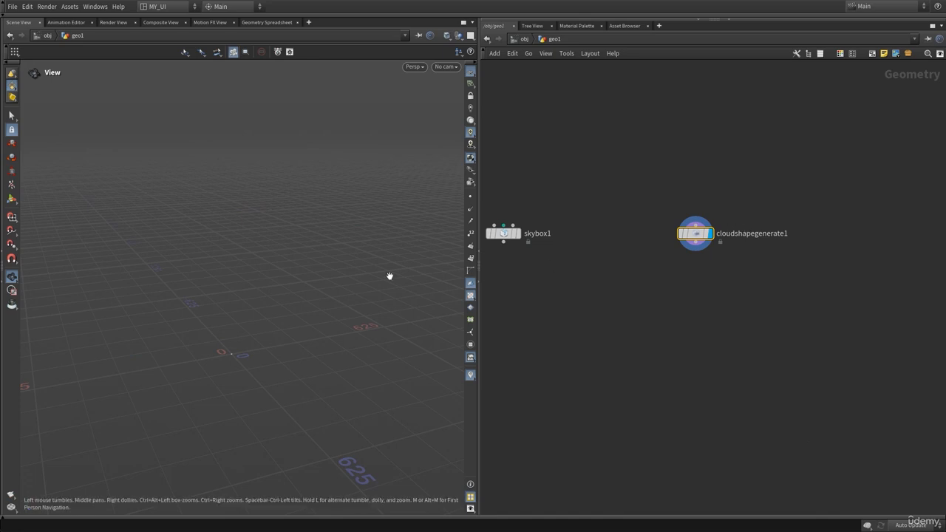
pyautogui.moveTo(698, 242); pyautogui.dragTo(704, 234)
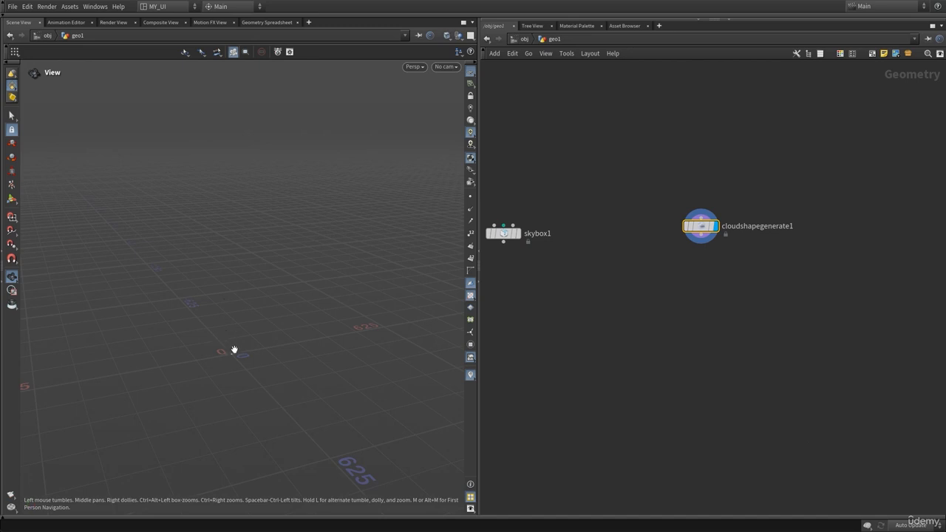
# Step: Frame the generated cloud shape in the viewport
pyautogui.moveTo(234, 349); pyautogui.dragTo(234, 397)
pyautogui.moveTo(342, 298); pyautogui.dragTo(319, 285)
pyautogui.moveTo(213, 329)
pyautogui.mouseDown()
pyautogui.moveTo(270, 295)
pyautogui.moveTo(564, 289)
pyautogui.moveTo(356, 286)
pyautogui.moveTo(229, 338)
pyautogui.moveTo(234, 316)
pyautogui.mouseUp()
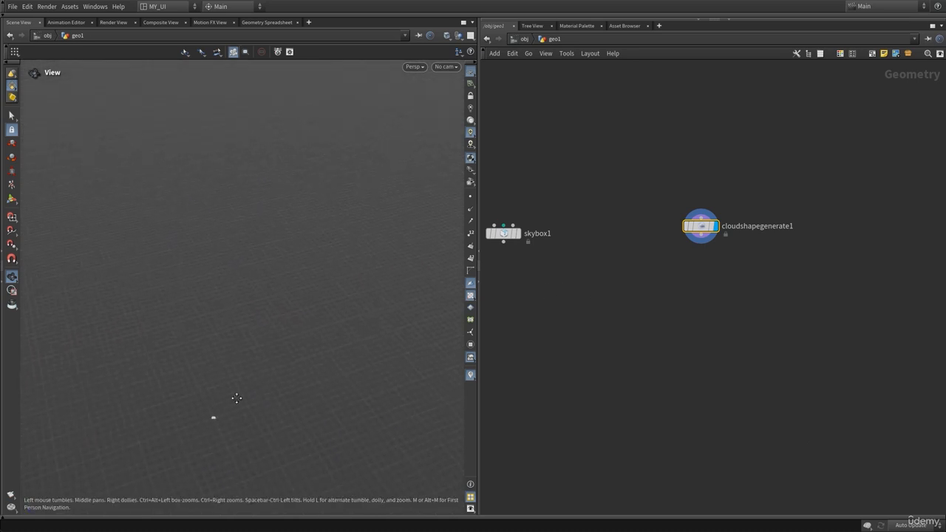
pyautogui.press('f')
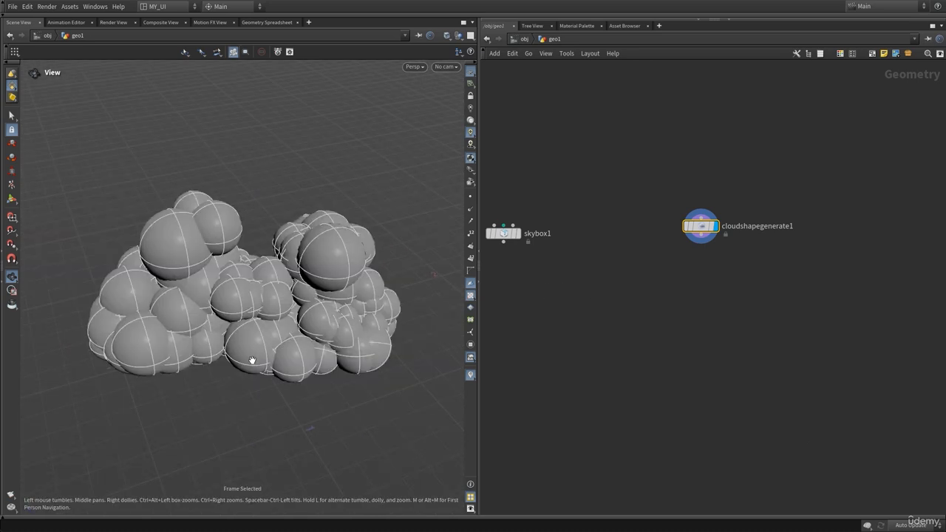
pyautogui.moveTo(703, 231)
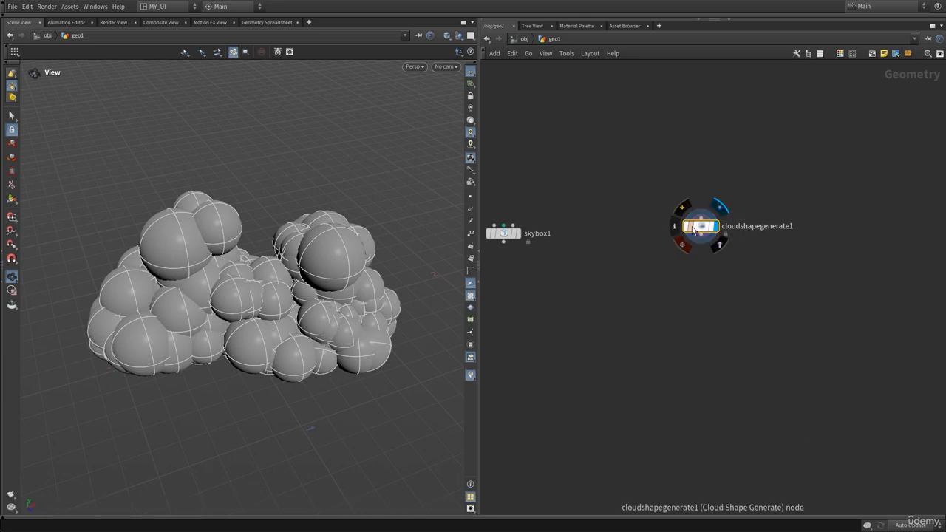
# Step: Examine the generated cloud shape in the viewport from several angles and distances
pyautogui.moveTo(271, 308); pyautogui.dragTo(239, 284)
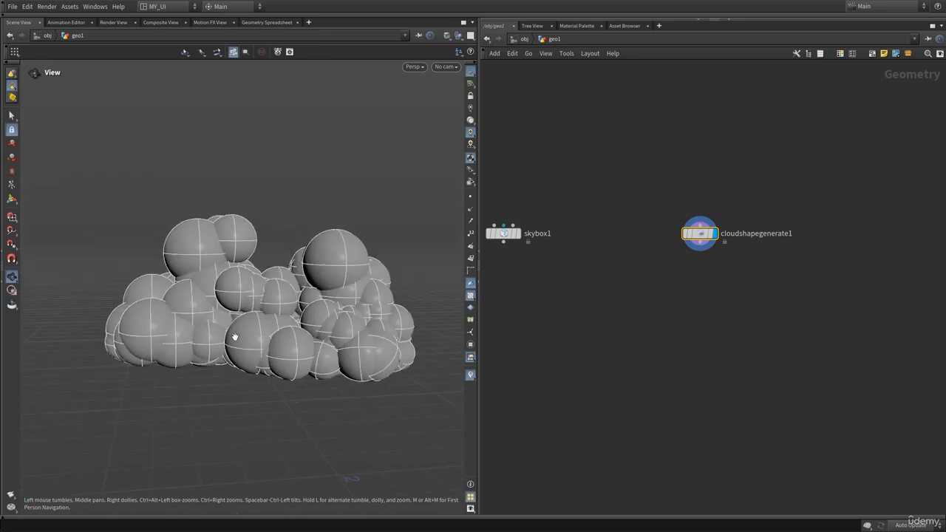
pyautogui.moveTo(235, 337)
pyautogui.mouseDown()
pyautogui.moveTo(237, 324)
pyautogui.moveTo(237, 338)
pyautogui.mouseUp()
pyautogui.moveTo(283, 327); pyautogui.dragTo(226, 330, button='right')
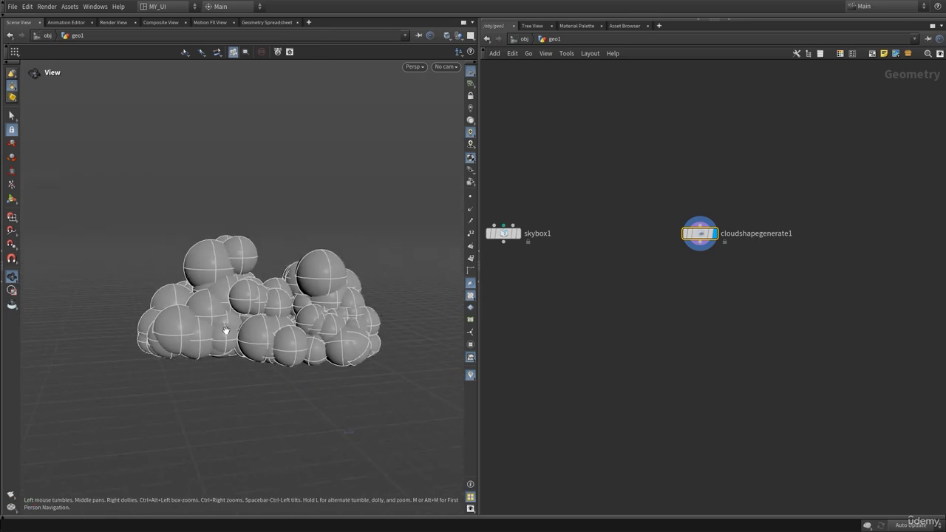
pyautogui.moveTo(278, 327); pyautogui.dragTo(275, 325)
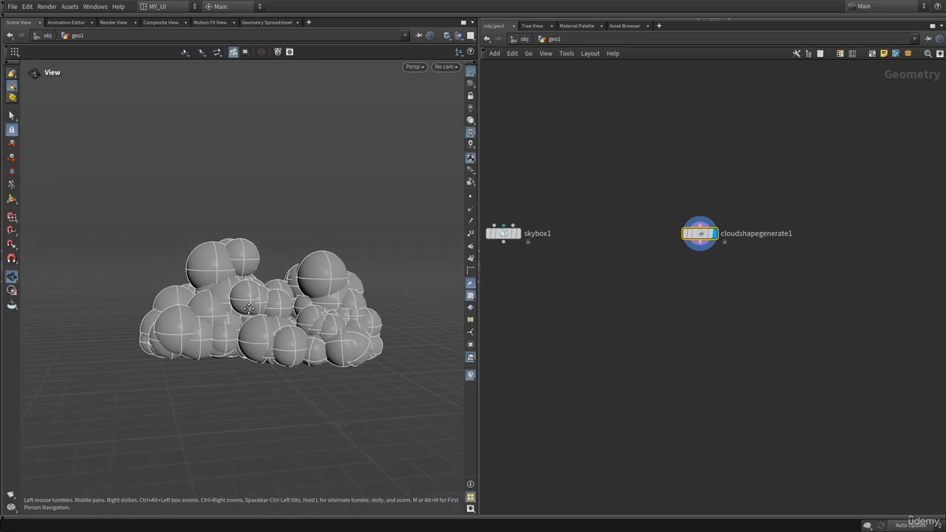
pyautogui.moveTo(252, 314); pyautogui.dragTo(226, 271, button='middle')
pyautogui.moveTo(242, 266); pyautogui.dragTo(272, 263, button='right')
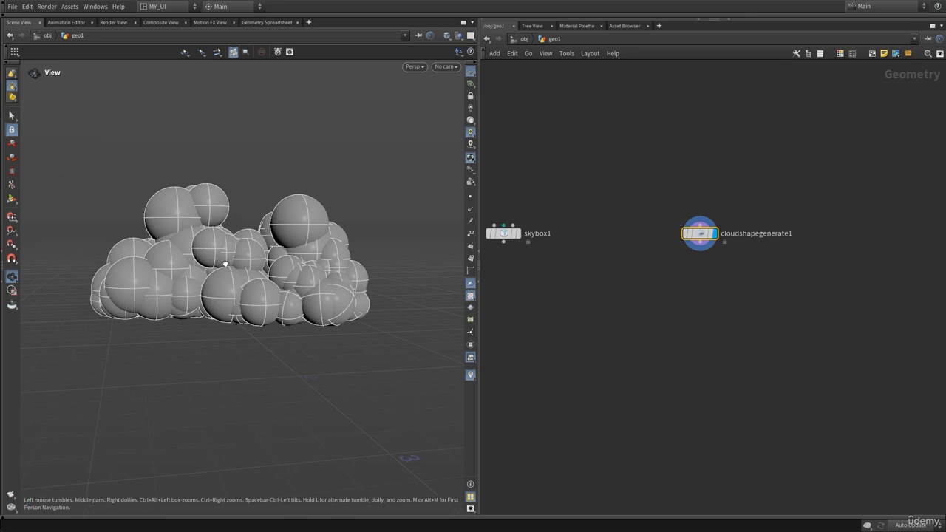
pyautogui.moveTo(225, 263); pyautogui.dragTo(258, 233)
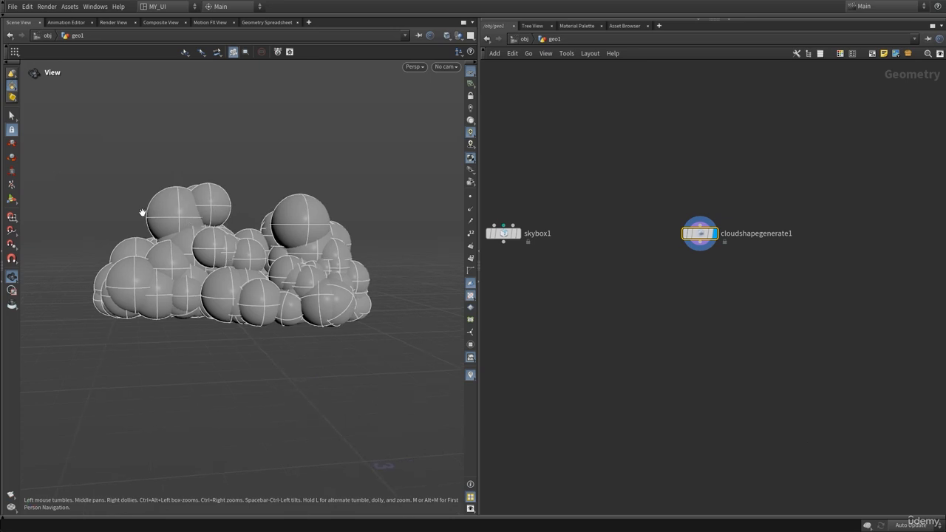
pyautogui.moveTo(249, 265)
pyautogui.mouseDown()
pyautogui.moveTo(247, 312)
pyautogui.moveTo(131, 259)
pyautogui.moveTo(188, 262)
pyautogui.moveTo(215, 280)
pyautogui.moveTo(247, 268)
pyautogui.mouseUp()
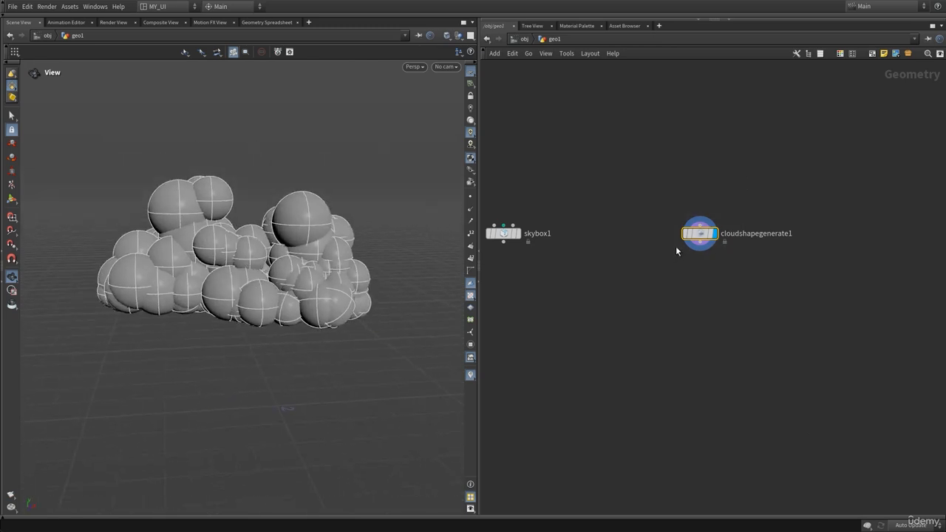
# Step: Show the Cloud Shape Generate parameters over the network editor and shift the network so the node stays clear of them
pyautogui.press('p')
pyautogui.moveTo(647, 240); pyautogui.dragTo(562, 244, button='middle')
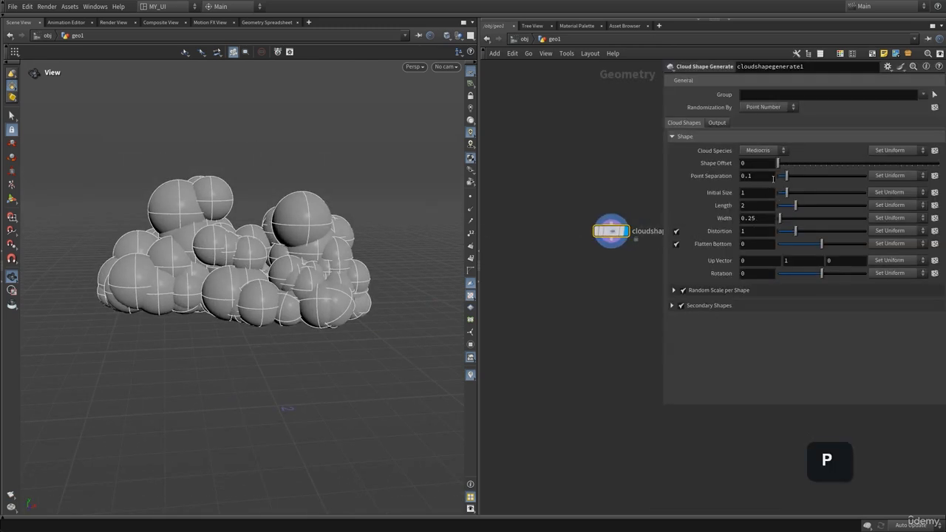
# Step: Try a Point Separation of 0.41 on the cloud shape and inspect it from other angles
pyautogui.moveTo(777, 163); pyautogui.dragTo(818, 189)
pyautogui.scroll(-5, 309, 198)
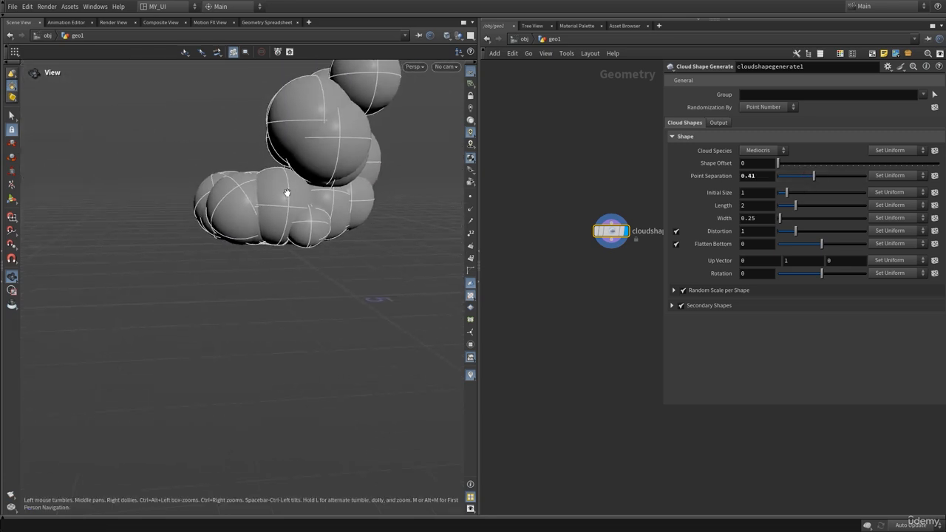
pyautogui.moveTo(287, 194); pyautogui.dragTo(331, 207)
pyautogui.moveTo(315, 202); pyautogui.dragTo(292, 321, button='middle')
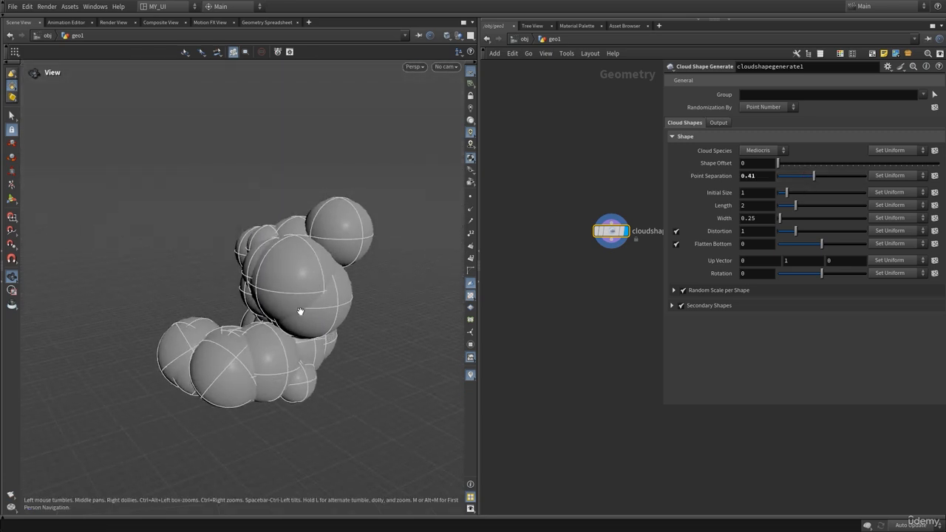
pyautogui.moveTo(300, 311); pyautogui.dragTo(247, 317)
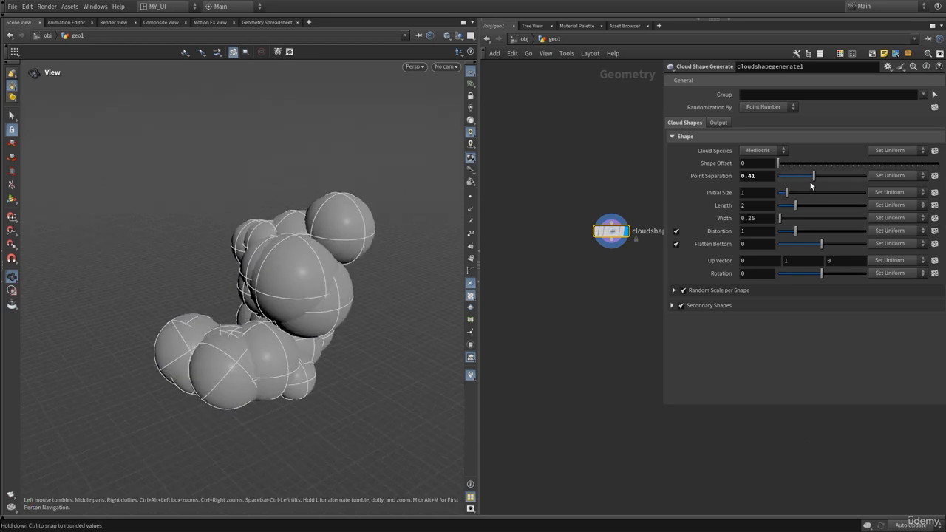
# Step: Try a Point Separation of 0.135, inspect the cloud shape up close, and reset the parameter to its default of 0.1
pyautogui.moveTo(812, 179); pyautogui.dragTo(791, 183)
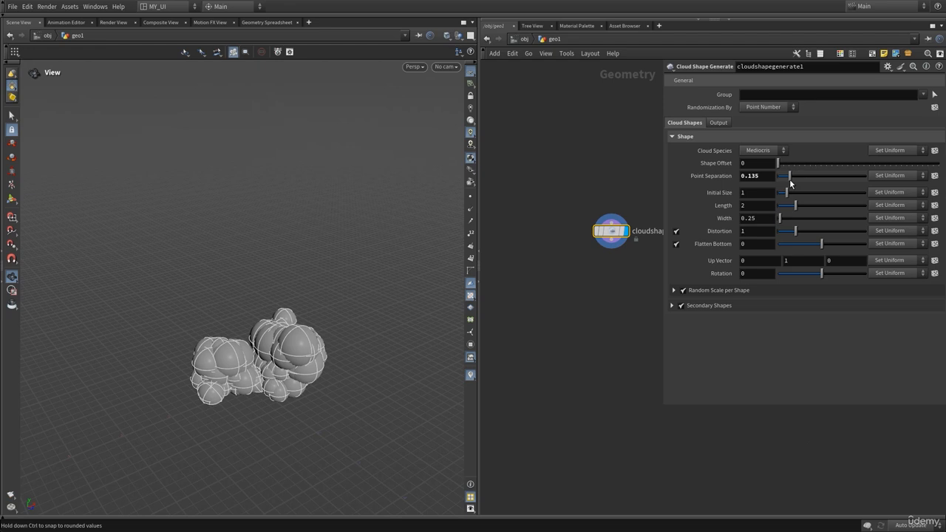
pyautogui.moveTo(286, 393); pyautogui.dragTo(247, 352)
pyautogui.moveTo(286, 372); pyautogui.dragTo(362, 379, button='right')
pyautogui.moveTo(335, 379); pyautogui.dragTo(293, 299, button='middle')
pyautogui.moveTo(293, 300); pyautogui.dragTo(288, 324)
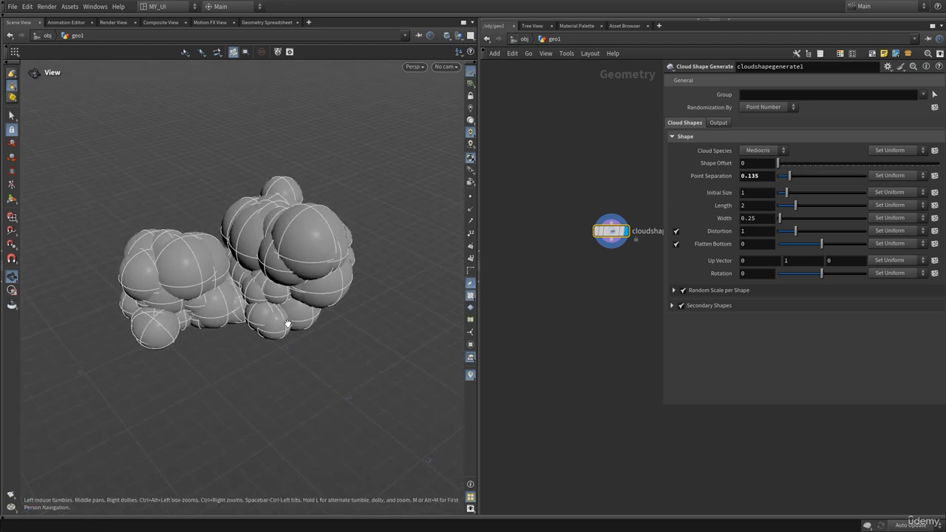
pyautogui.moveTo(255, 277); pyautogui.dragTo(258, 255)
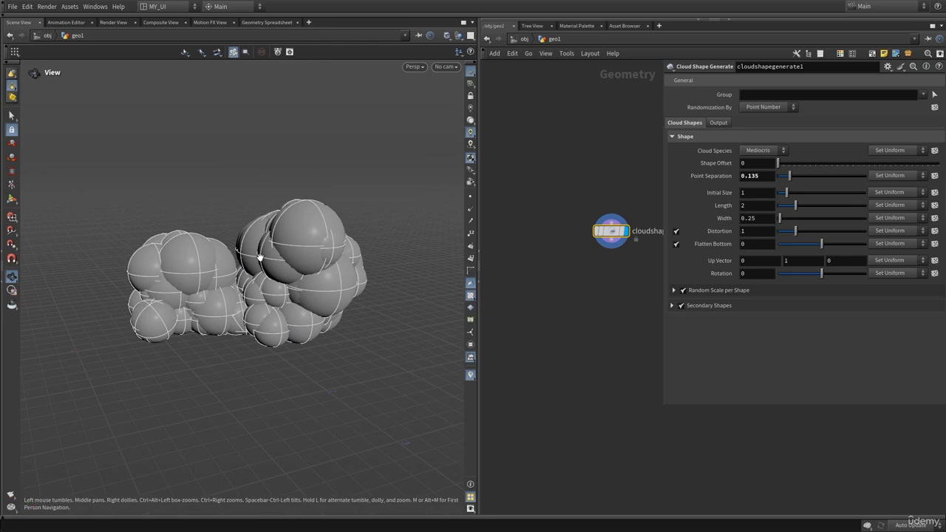
pyautogui.keyDown('ctrl'); pyautogui.middleClick(767, 177); pyautogui.keyUp('ctrl')
# Step: Increase the cloud shape's Initial Size to 1.86
pyautogui.moveTo(269, 307); pyautogui.dragTo(257, 308)
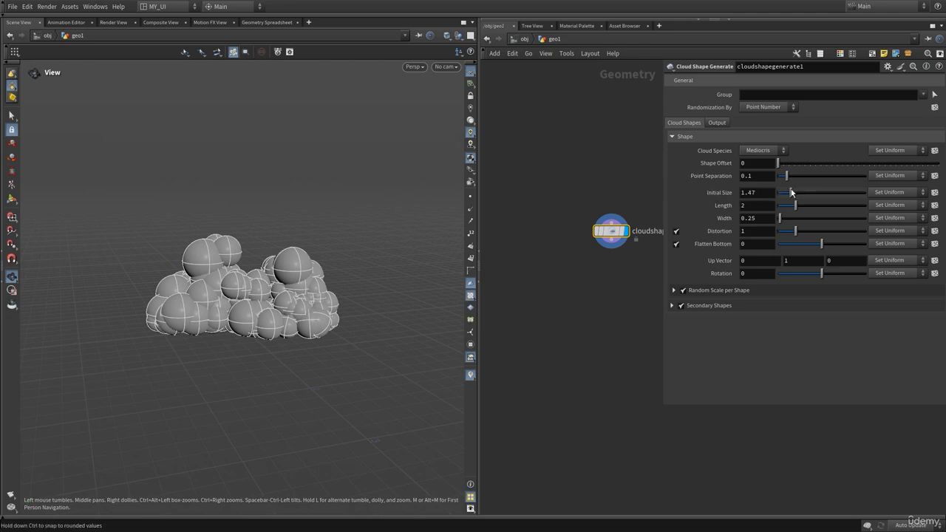
pyautogui.moveTo(791, 192); pyautogui.dragTo(795, 205)
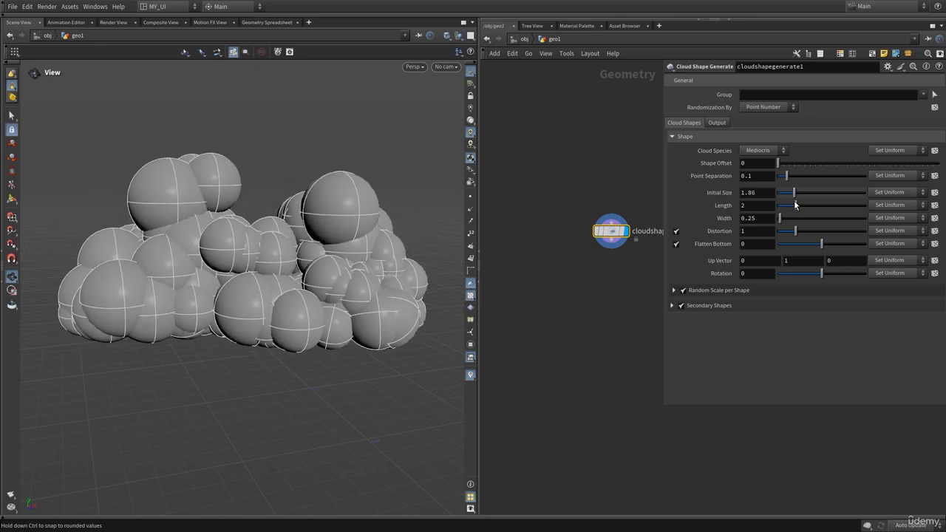
pyautogui.scroll(-3, 281, 274)
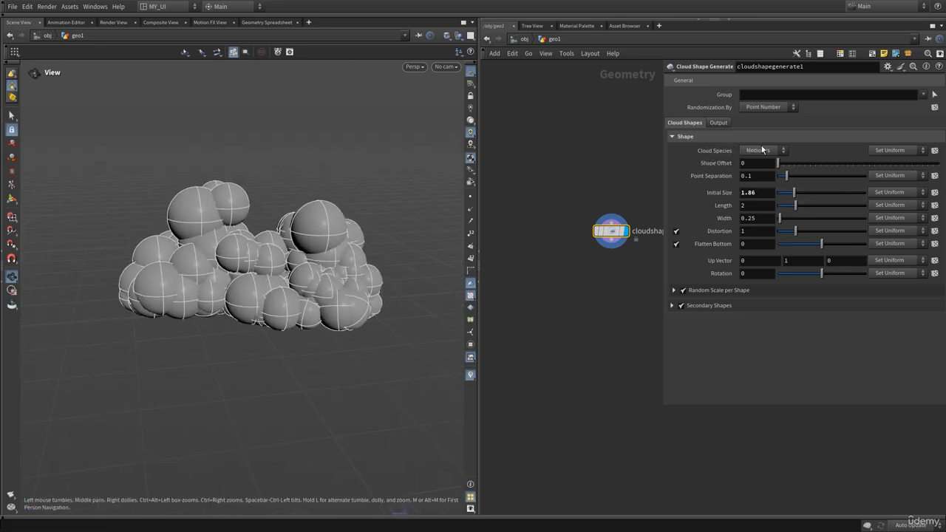
# Step: Switch the Cloud Species to Humilis and set the Initial Size to 1.75
pyautogui.click(769, 150)
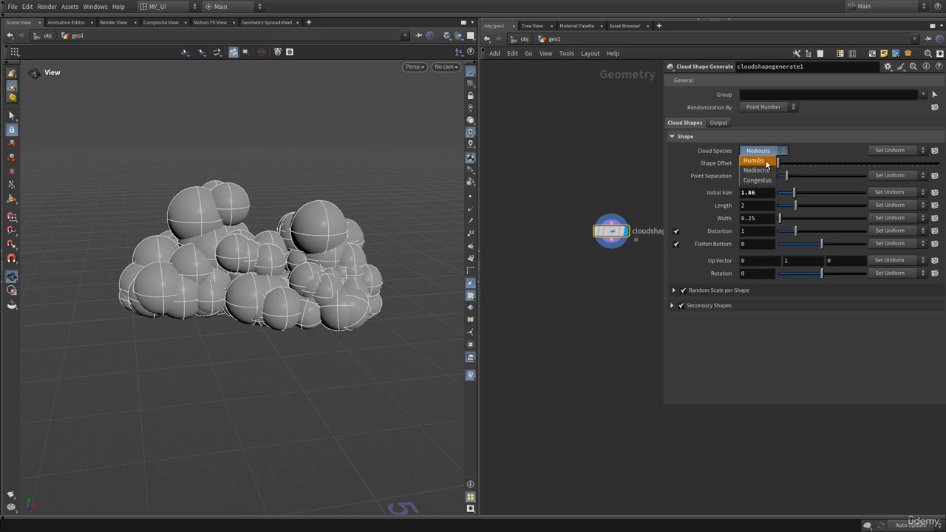
pyautogui.click(758, 162)
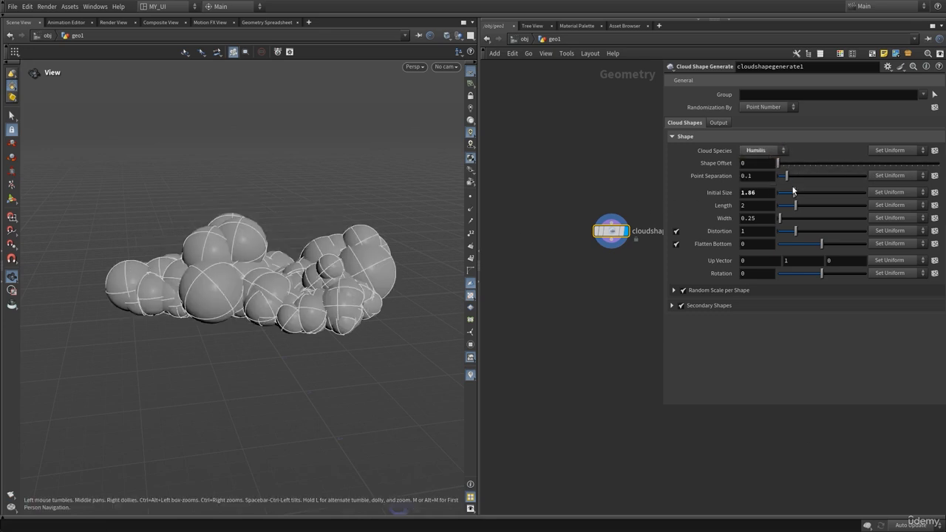
pyautogui.moveTo(795, 194); pyautogui.dragTo(794, 194)
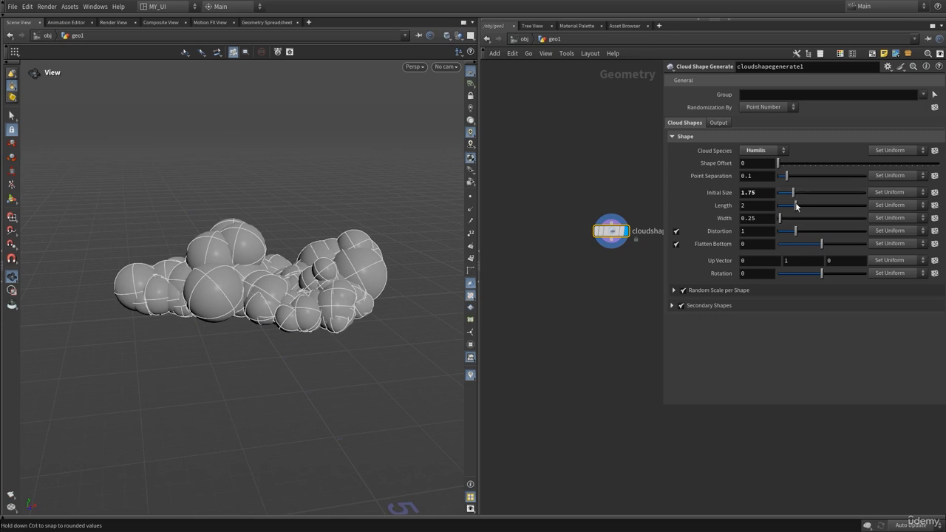
# Step: Try a Shape Offset of 34 and the Congestus cloud species, viewing the resulting cloud from another angle
pyautogui.moveTo(778, 163); pyautogui.dragTo(814, 183)
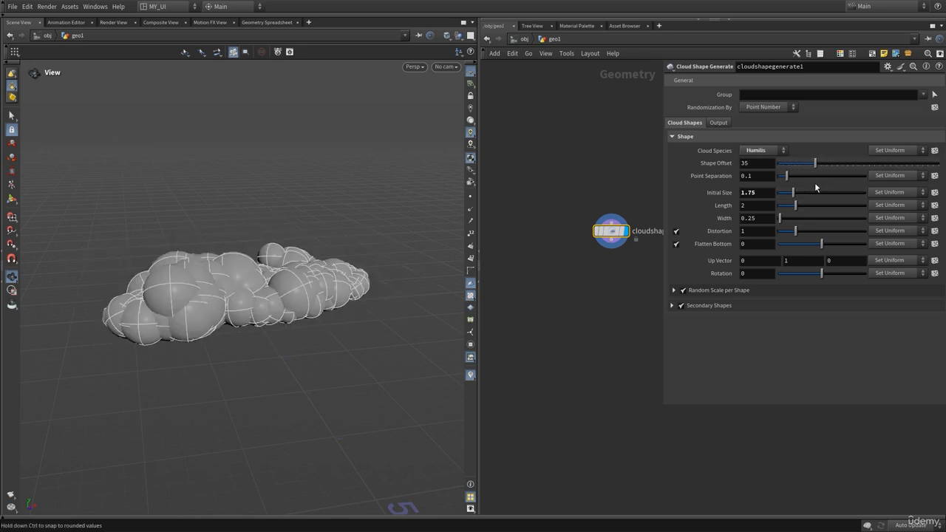
pyautogui.click(774, 151)
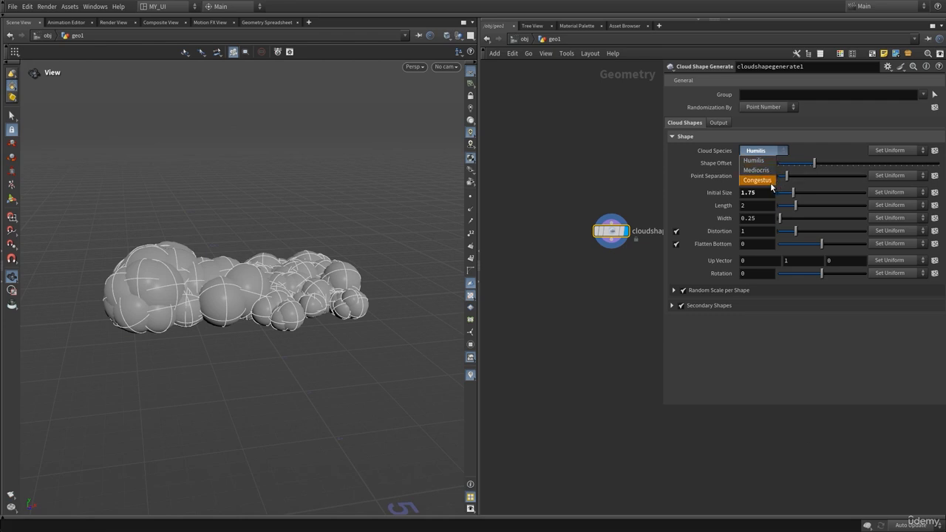
pyautogui.click(764, 182)
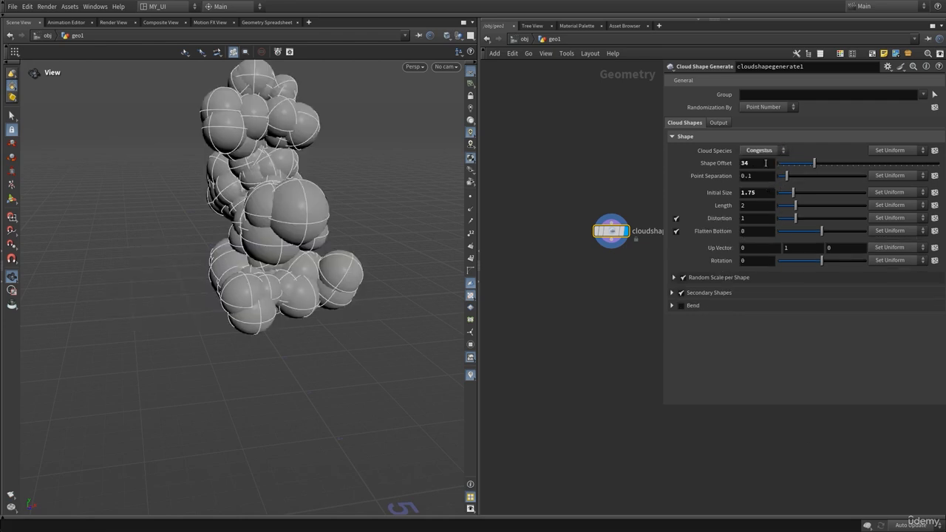
pyautogui.moveTo(274, 221); pyautogui.dragTo(237, 295)
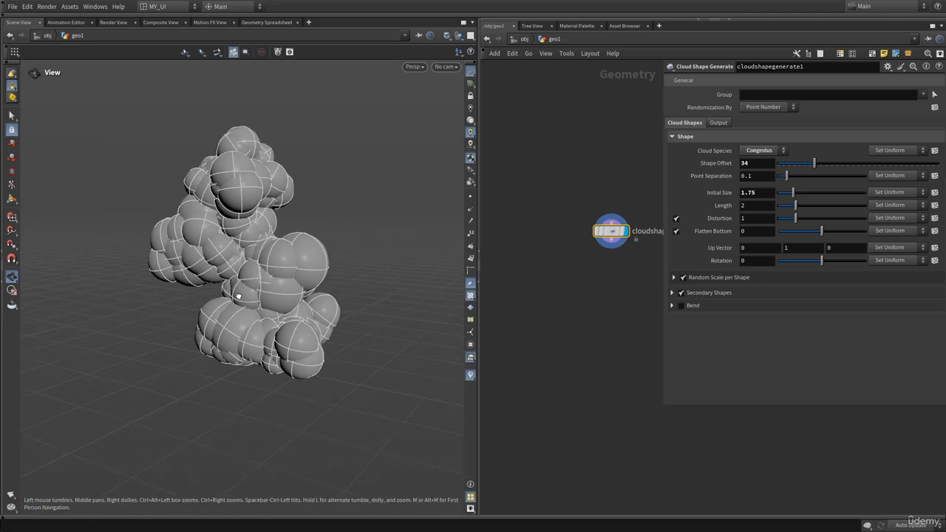
# Step: Return the Shape Offset to 0 and set the Cloud Species to Mediocris
pyautogui.moveTo(817, 171); pyautogui.dragTo(774, 175)
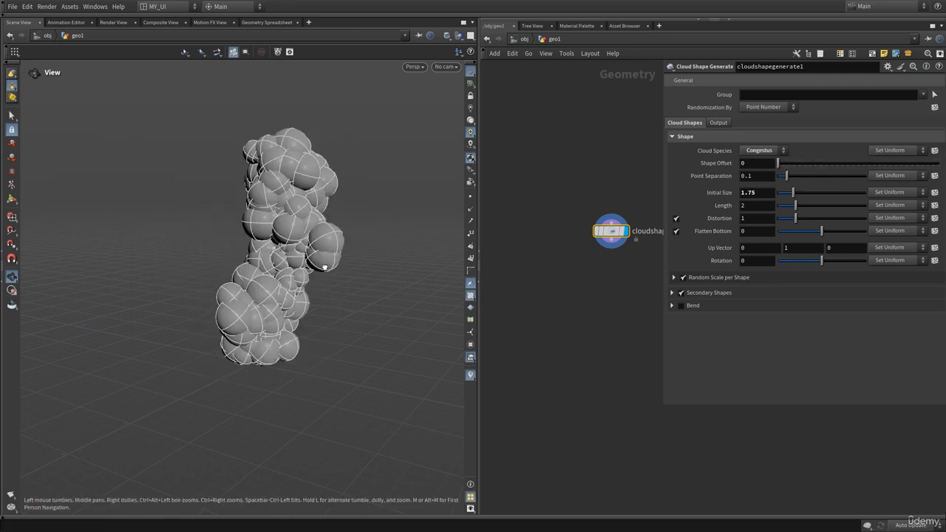
pyautogui.moveTo(325, 266); pyautogui.dragTo(297, 265)
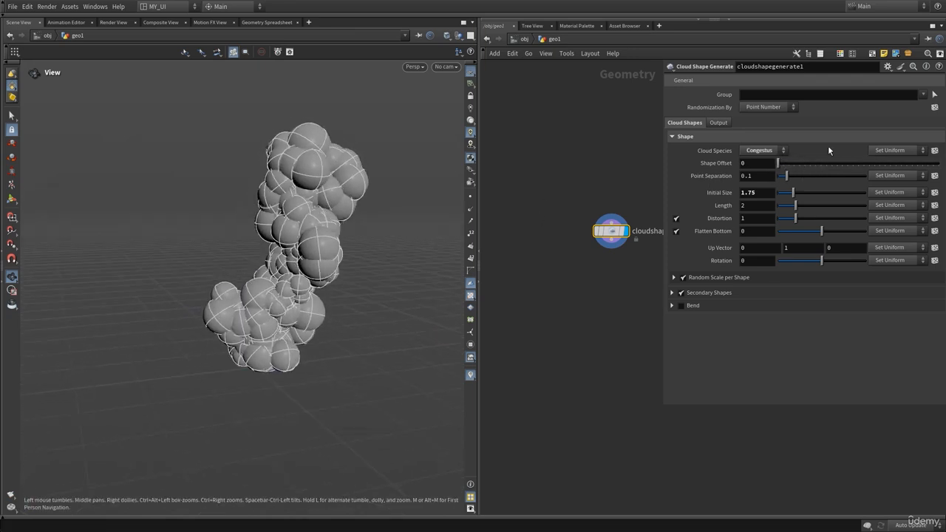
pyautogui.click(770, 150)
pyautogui.click(757, 167)
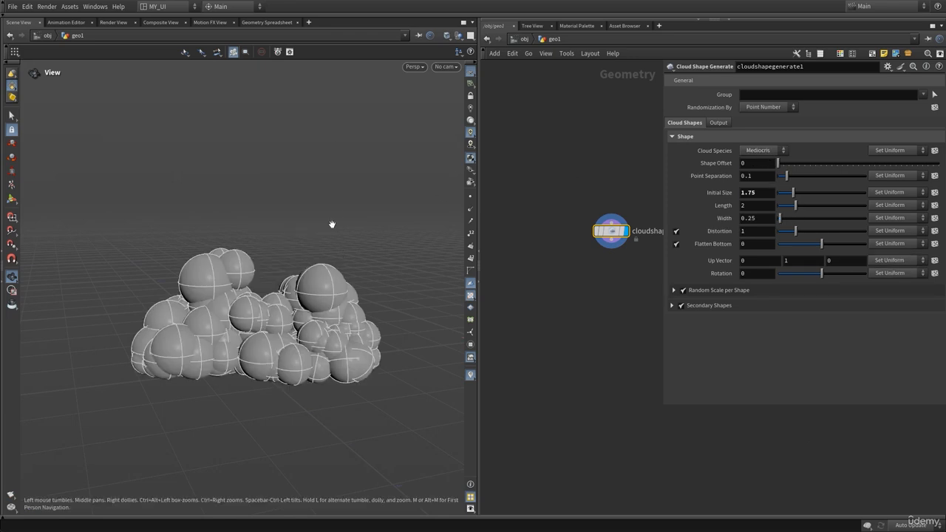
pyautogui.moveTo(239, 352); pyautogui.dragTo(237, 300, button='middle')
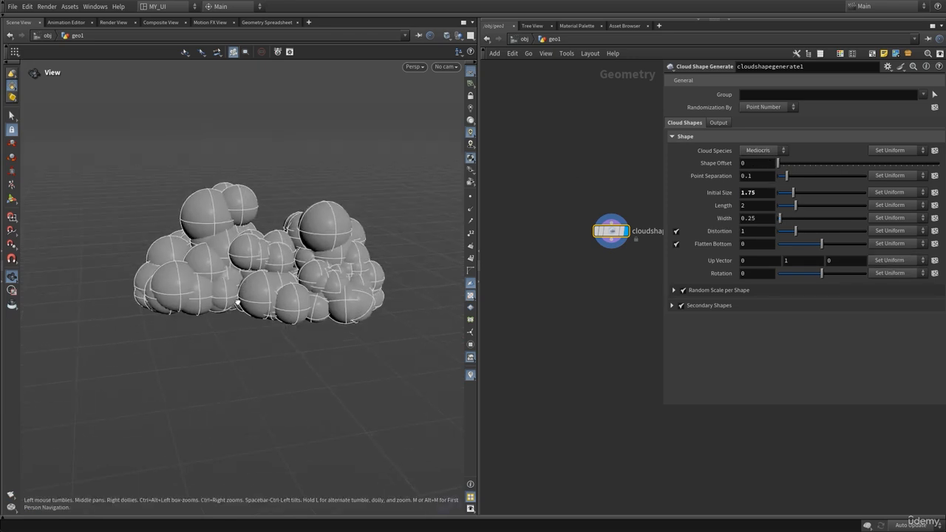
# Step: Try a cloud Length of 3.88, look over the longer shape, and reset Length to its default of 2
pyautogui.moveTo(798, 210); pyautogui.dragTo(813, 215)
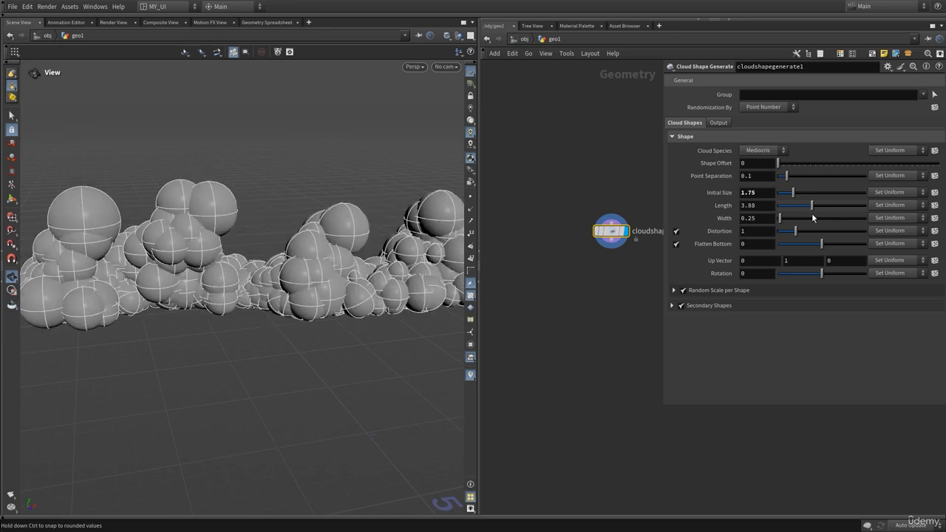
pyautogui.scroll(-5, 158, 314)
pyautogui.moveTo(158, 314); pyautogui.dragTo(228, 314)
pyautogui.keyDown('ctrl'); pyautogui.middleClick(770, 206); pyautogui.keyUp('ctrl')
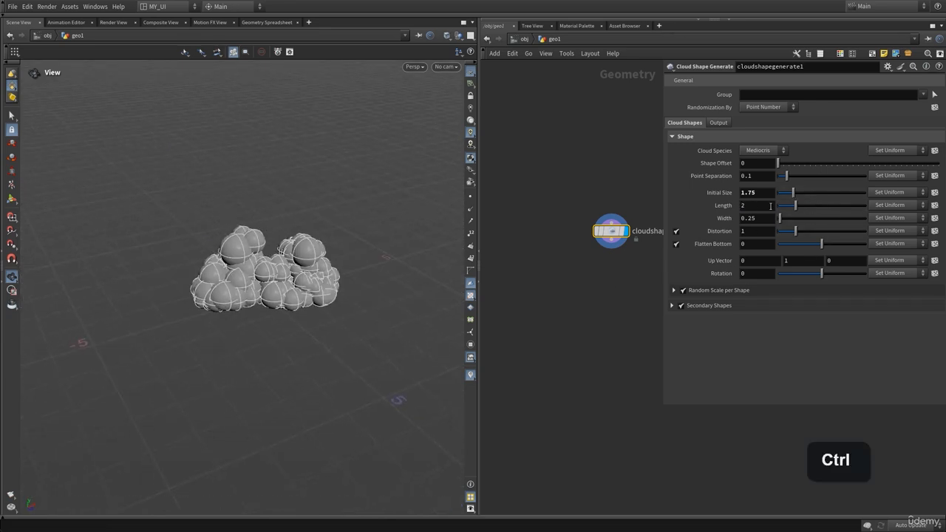
# Step: Try a cloud Width of 0.96, inspect the shape, and reset Width to its default of 0.25
pyautogui.moveTo(786, 219); pyautogui.dragTo(787, 219)
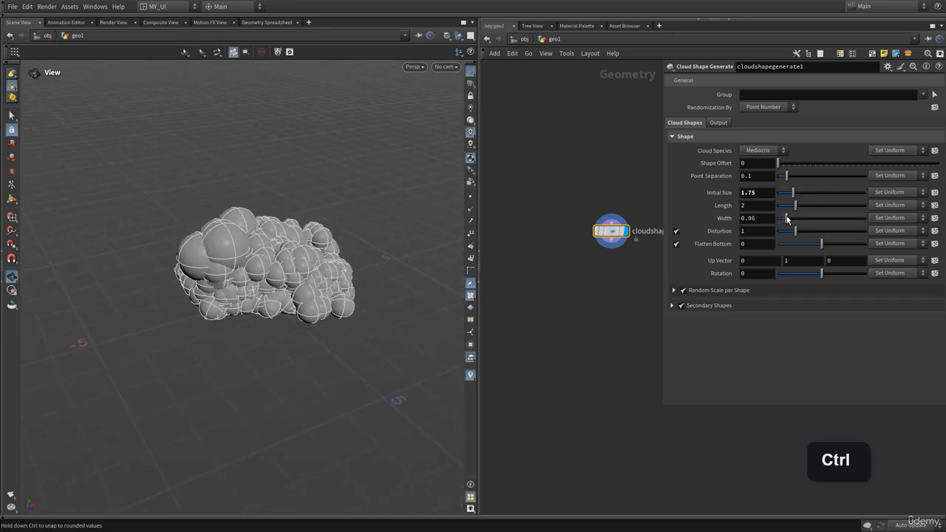
pyautogui.moveTo(319, 285)
pyautogui.mouseDown()
pyautogui.moveTo(418, 312)
pyautogui.moveTo(311, 272)
pyautogui.mouseUp()
pyautogui.keyDown('ctrl'); pyautogui.middleClick(759, 220); pyautogui.keyUp('ctrl')
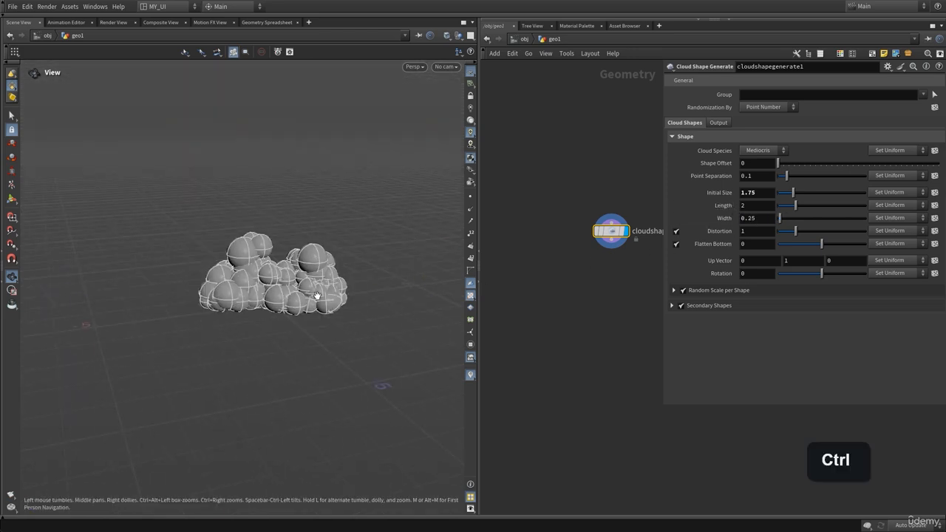
pyautogui.moveTo(261, 300); pyautogui.dragTo(268, 304)
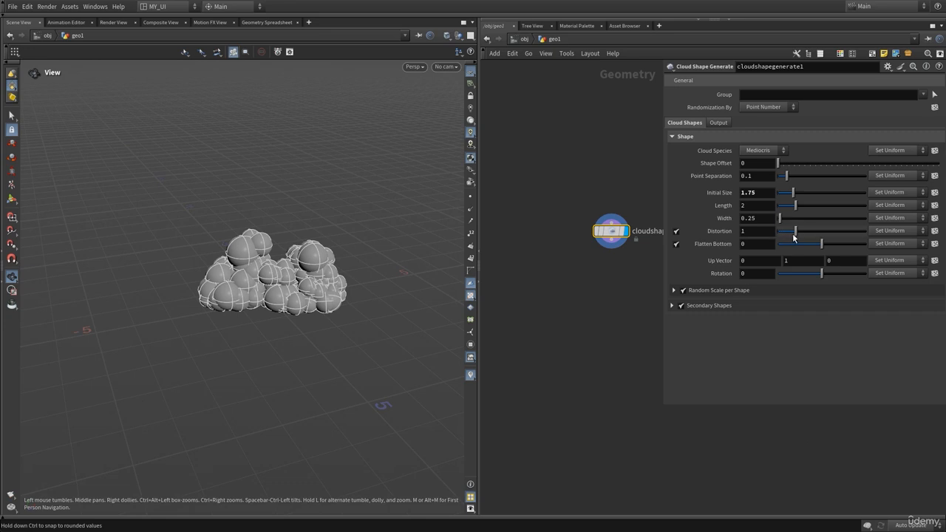
# Step: Set the cloud shape's Distortion to 1.38 and inspect the cloud up close from the side and from below
pyautogui.moveTo(794, 236); pyautogui.dragTo(803, 243)
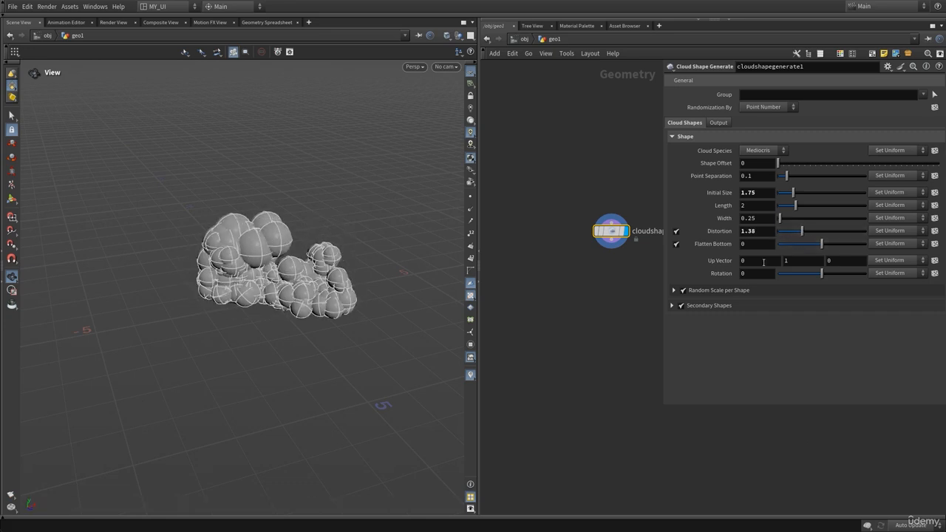
pyautogui.moveTo(369, 279); pyautogui.dragTo(271, 267)
pyautogui.moveTo(270, 267); pyautogui.dragTo(369, 289, button='right')
pyautogui.moveTo(355, 286); pyautogui.dragTo(272, 220, button='middle')
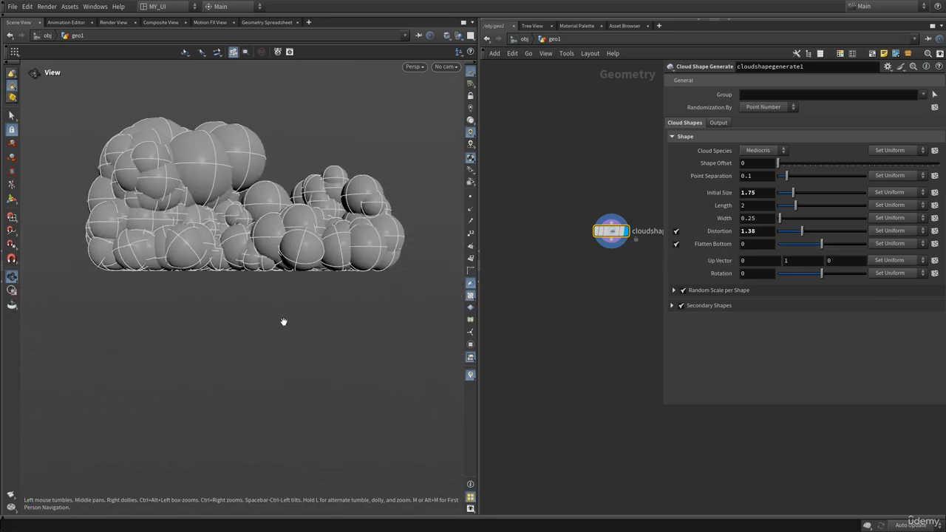
pyautogui.moveTo(290, 283); pyautogui.dragTo(283, 290)
pyautogui.moveTo(226, 302); pyautogui.dragTo(249, 282)
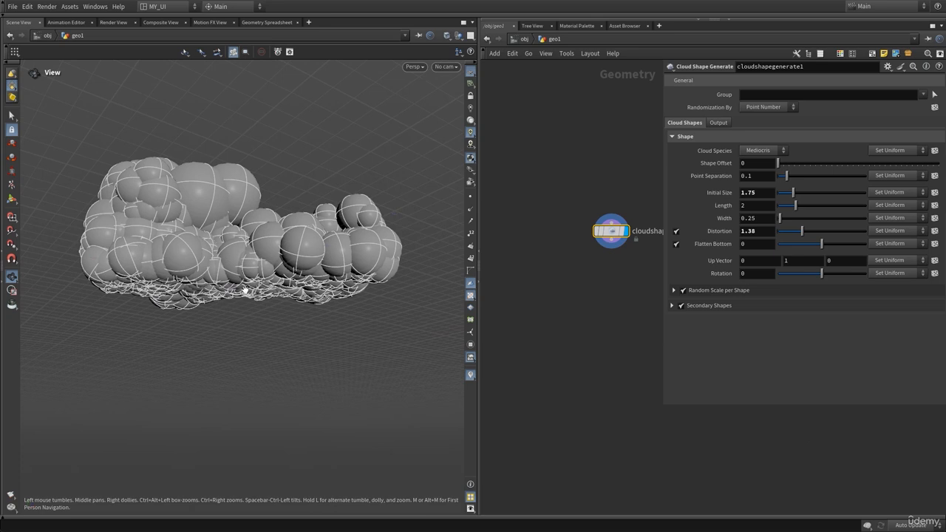
# Step: Turn Flatten Bottom off, compare the cloud's underside, and turn Flatten Bottom back on
pyautogui.click(676, 245)
pyautogui.moveTo(313, 314)
pyautogui.mouseDown()
pyautogui.moveTo(295, 355)
pyautogui.moveTo(328, 323)
pyautogui.moveTo(254, 302)
pyautogui.moveTo(302, 238)
pyautogui.moveTo(276, 331)
pyautogui.moveTo(295, 317)
pyautogui.mouseUp()
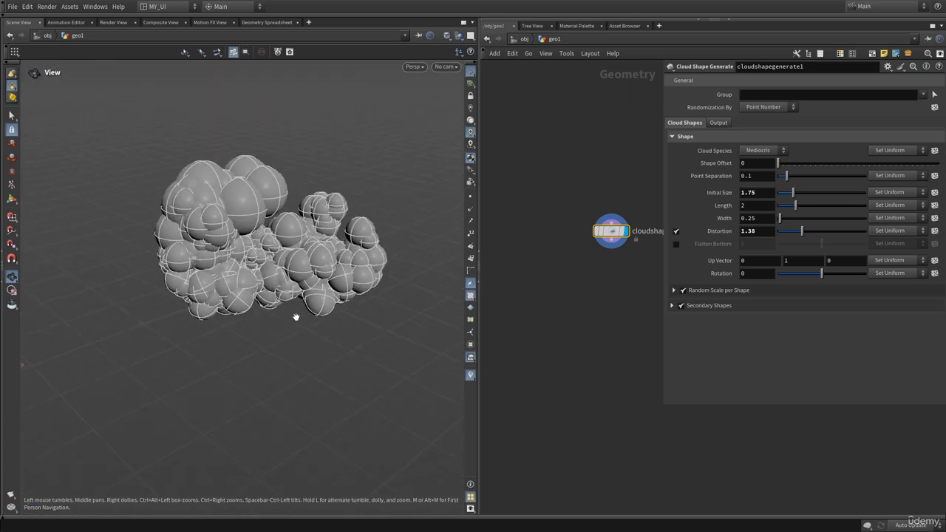
pyautogui.click(677, 245)
pyautogui.moveTo(274, 270); pyautogui.dragTo(284, 258)
# Step: Try a Flatten Bottom of 0.11 and a different Rotation, reset both to 0, and hide the parameters
pyautogui.moveTo(822, 245); pyautogui.dragTo(824, 248)
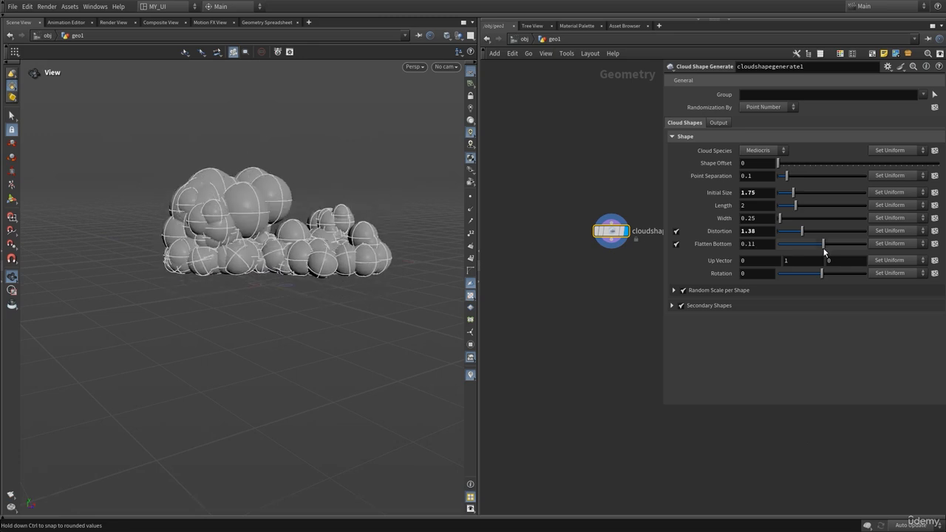
pyautogui.keyDown('ctrl'); pyautogui.middleClick(761, 245); pyautogui.keyUp('ctrl')
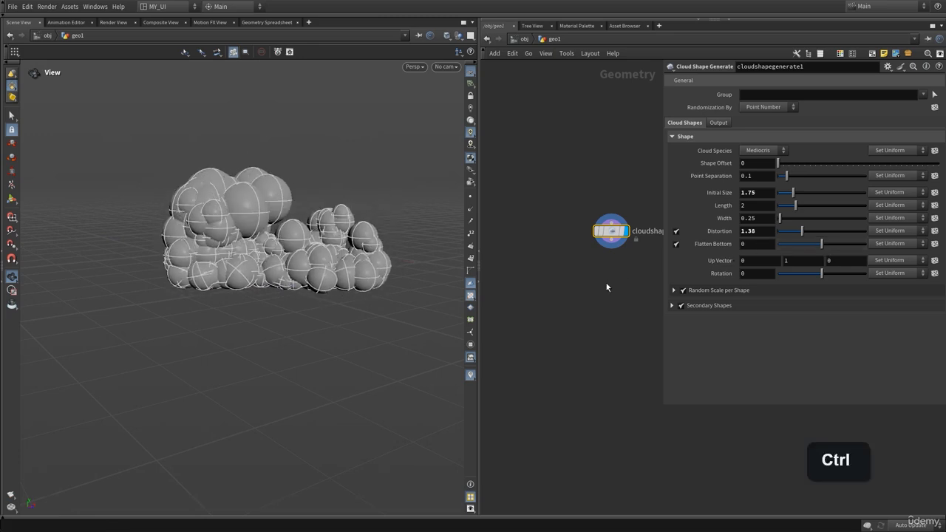
pyautogui.keyDown('ctrl'); pyautogui.moveTo(820, 277); pyautogui.dragTo(803, 286); pyautogui.keyUp('ctrl')
pyautogui.keyDown('ctrl'); pyautogui.middleClick(757, 272); pyautogui.keyUp('ctrl')
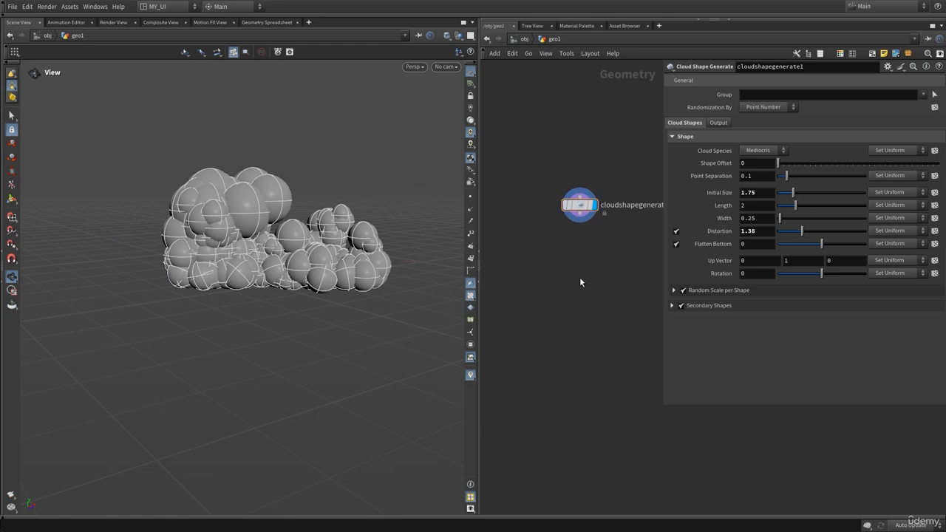
pyautogui.press('p')
pyautogui.moveTo(338, 268); pyautogui.dragTo(317, 296)
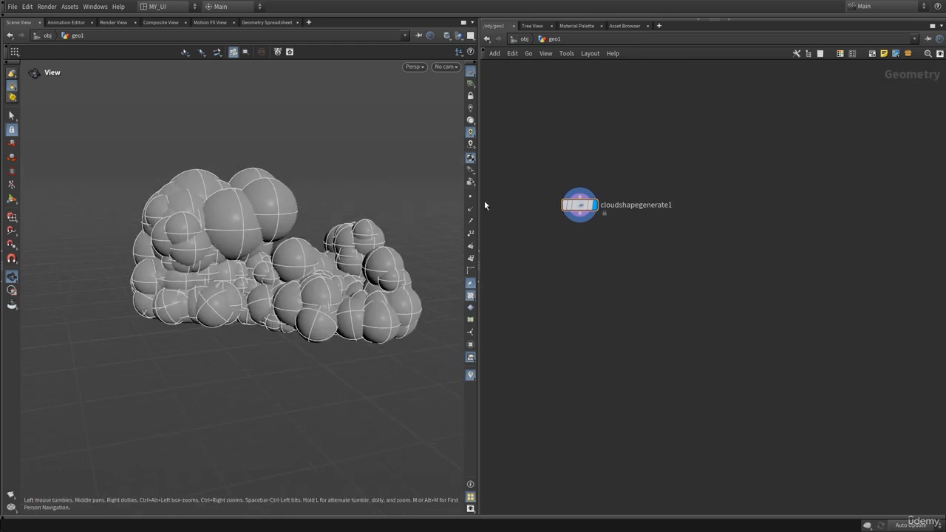
# Step: Add a primitive Sphere node beside the cloud shape node and display it for comparison
pyautogui.click(582, 215)
pyautogui.press('Tab')
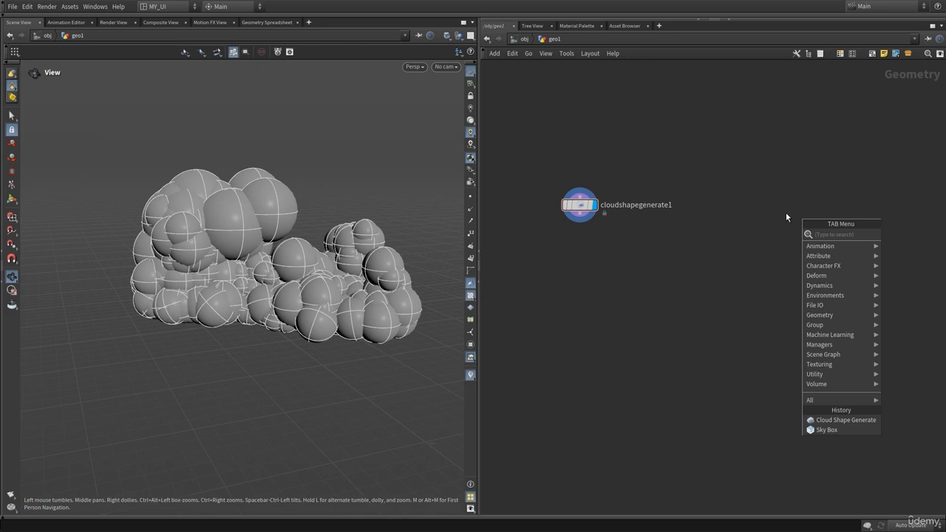
pyautogui.write('sphe')
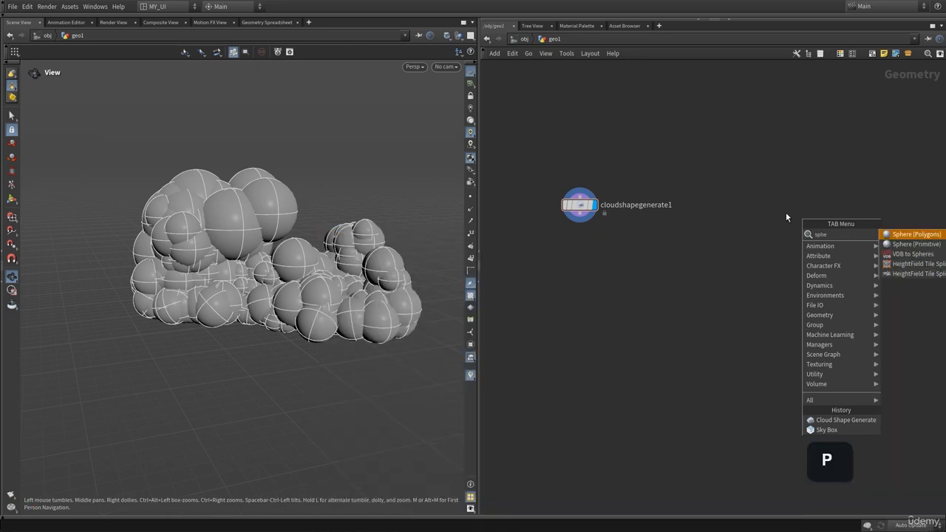
pyautogui.click(900, 244)
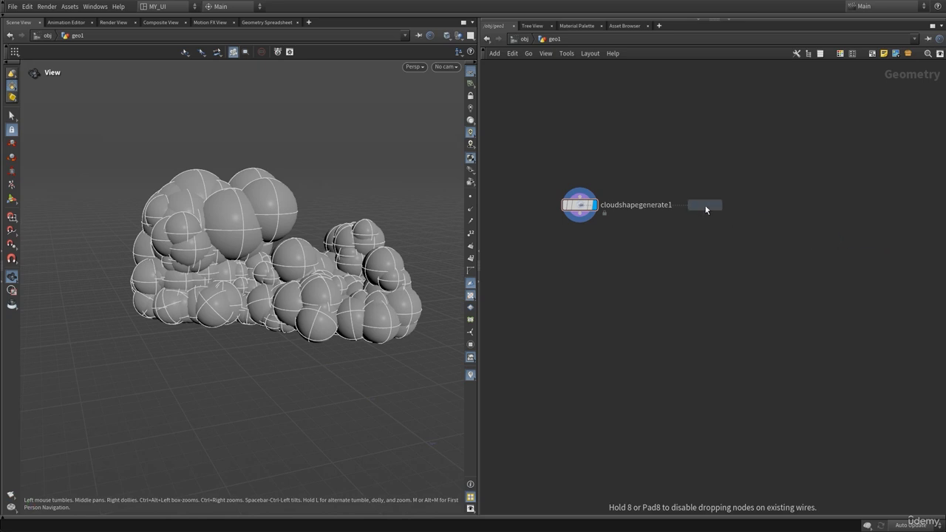
pyautogui.click(705, 206)
pyautogui.click(722, 184)
pyautogui.moveTo(284, 325); pyautogui.dragTo(309, 338)
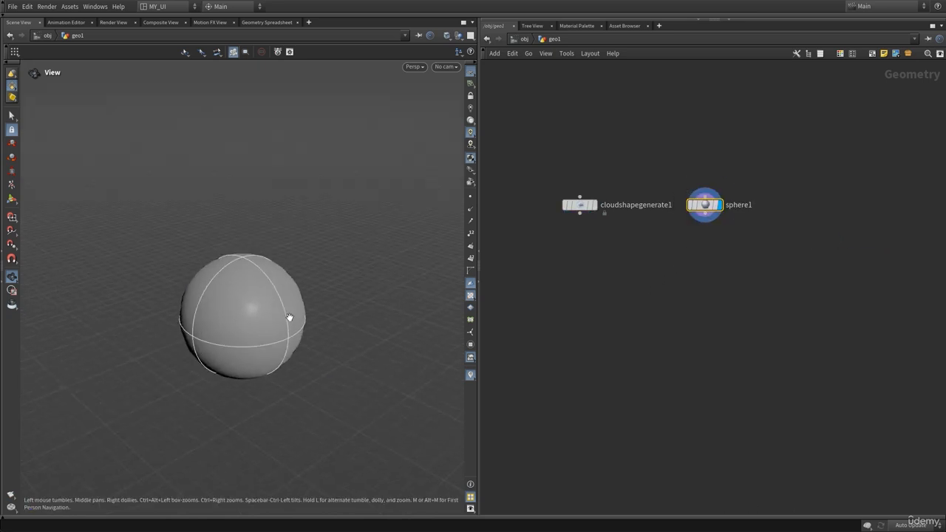
# Step: Check the sphere node's geometry information and set its Uniform Scale to 1.1
pyautogui.click(715, 219)
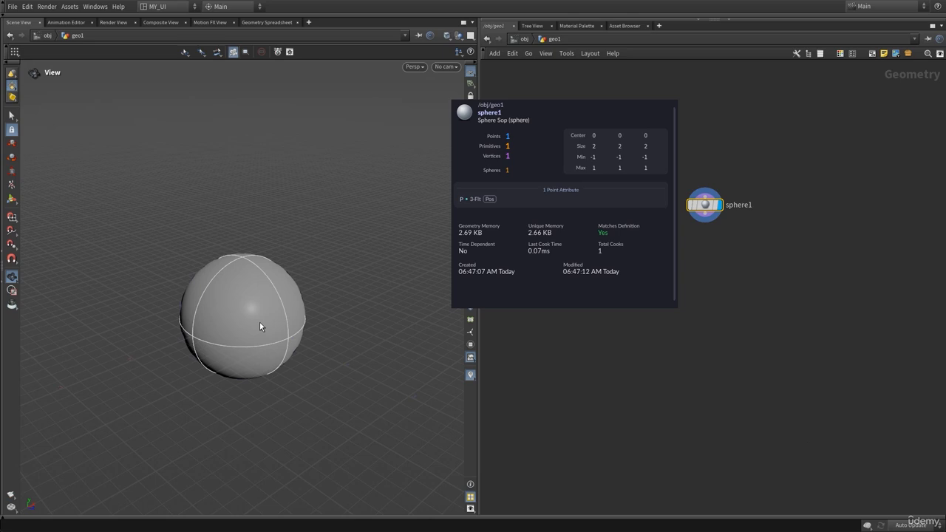
pyautogui.press('p')
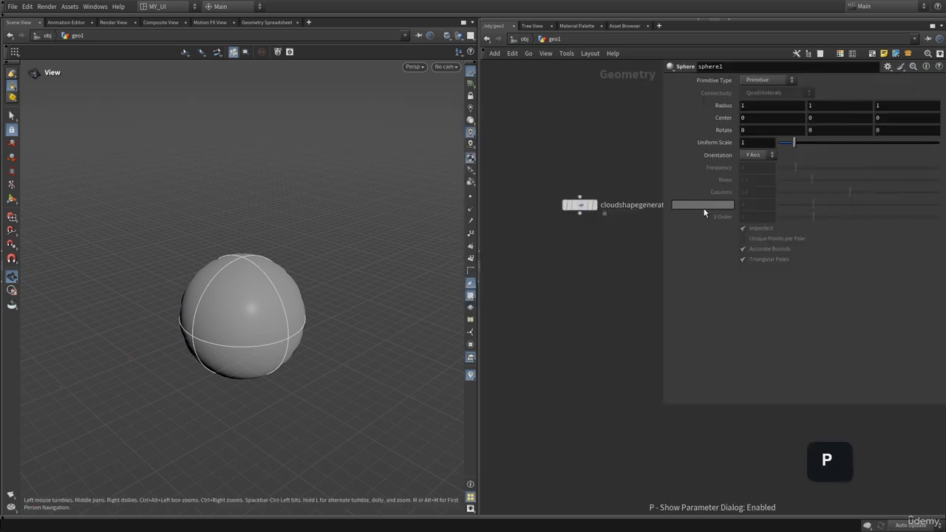
pyautogui.moveTo(794, 142); pyautogui.dragTo(795, 147)
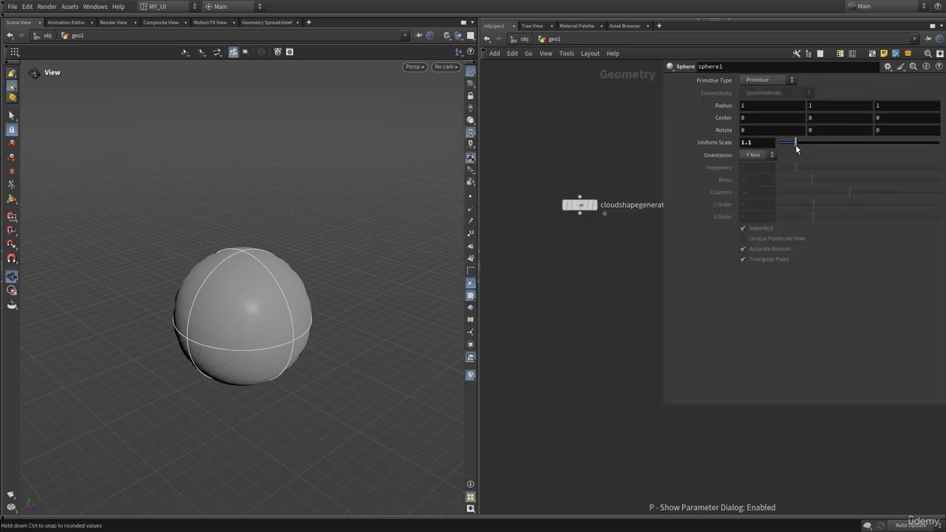
pyautogui.press('p')
pyautogui.moveTo(281, 286); pyautogui.dragTo(262, 303)
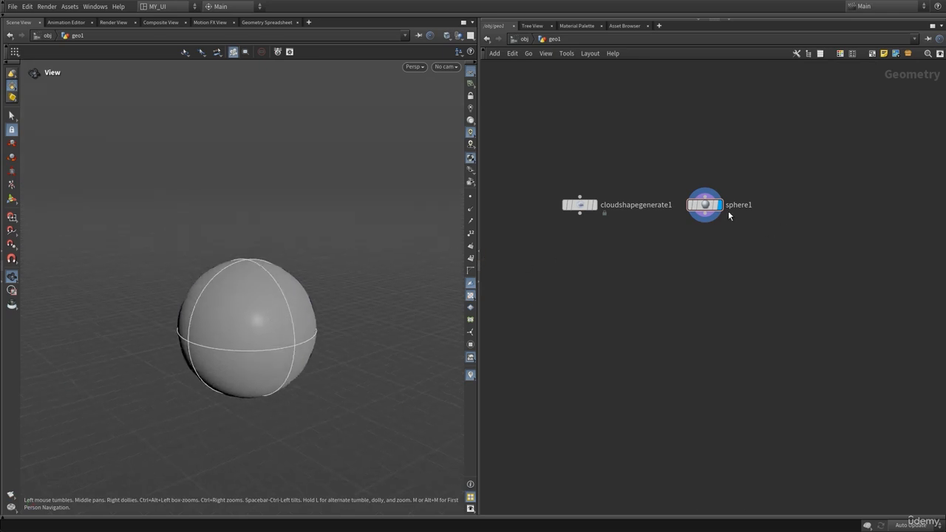
# Step: Delete the sphere node and shift the cloud shape node slightly in the network
pyautogui.press('Delete')
pyautogui.moveTo(583, 212)
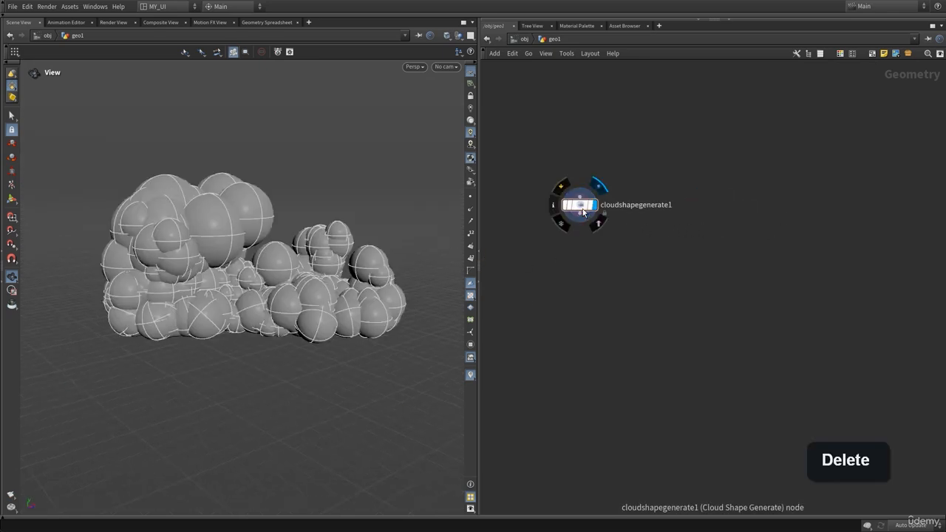
pyautogui.moveTo(583, 212); pyautogui.dragTo(595, 223)
# Step: Examine the cloud's sphere primitives from several angles and check the cloud shape node's point attributes, such as pscale
pyautogui.moveTo(218, 266)
pyautogui.mouseDown()
pyautogui.moveTo(202, 268)
pyautogui.moveTo(216, 261)
pyautogui.mouseUp()
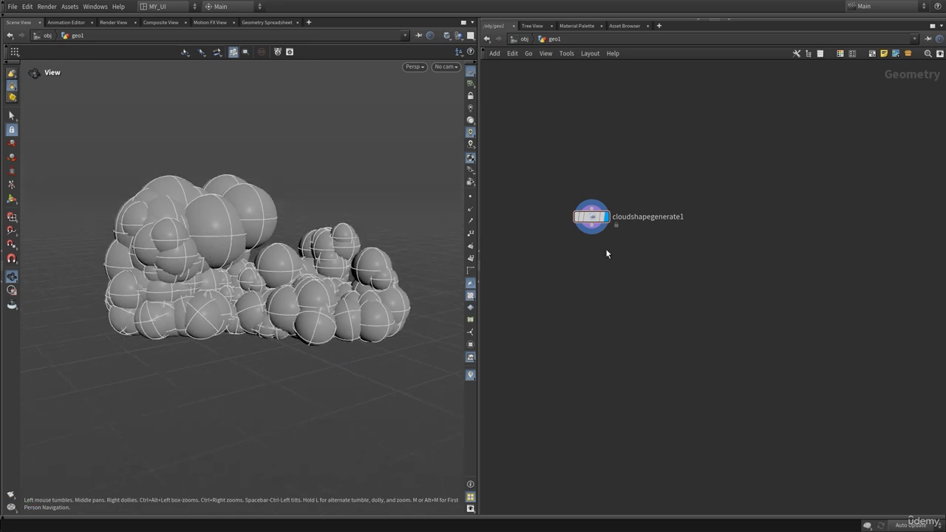
pyautogui.moveTo(223, 262); pyautogui.dragTo(212, 268)
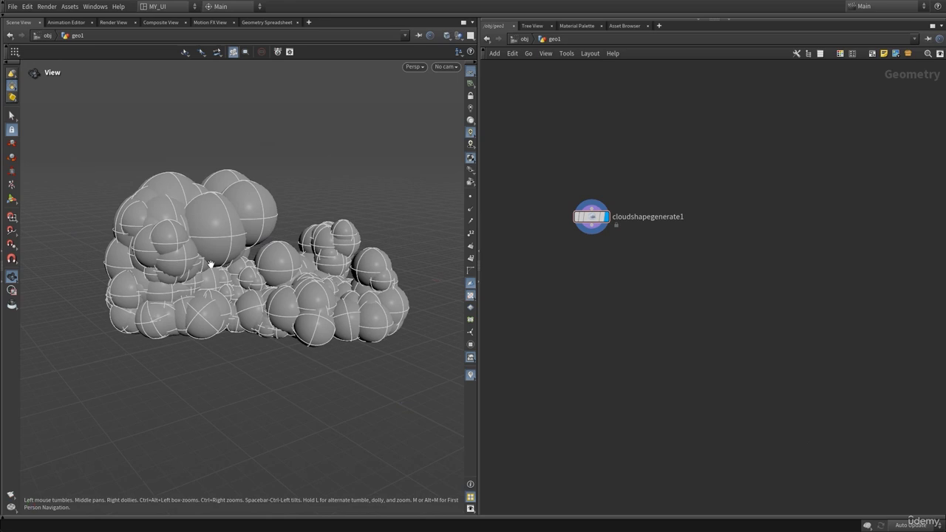
pyautogui.middleClick(598, 225)
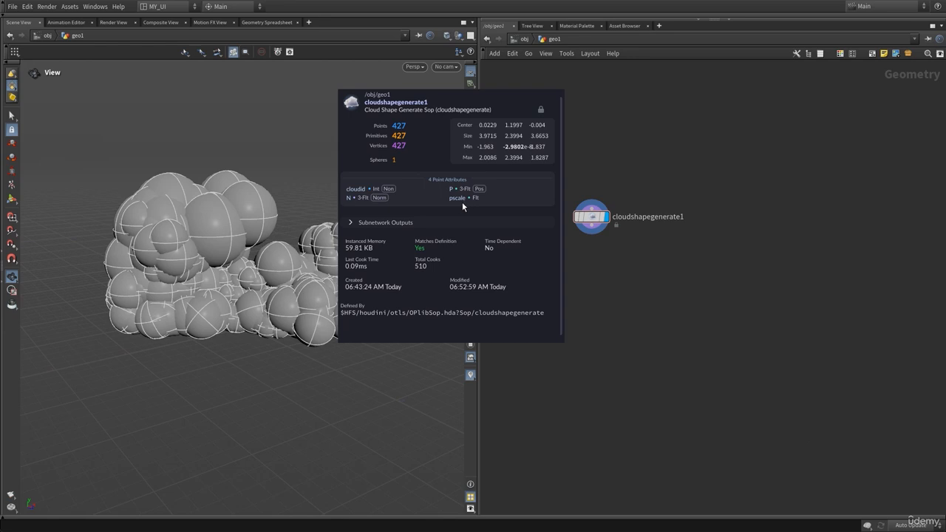
pyautogui.click(591, 216)
pyautogui.press('p')
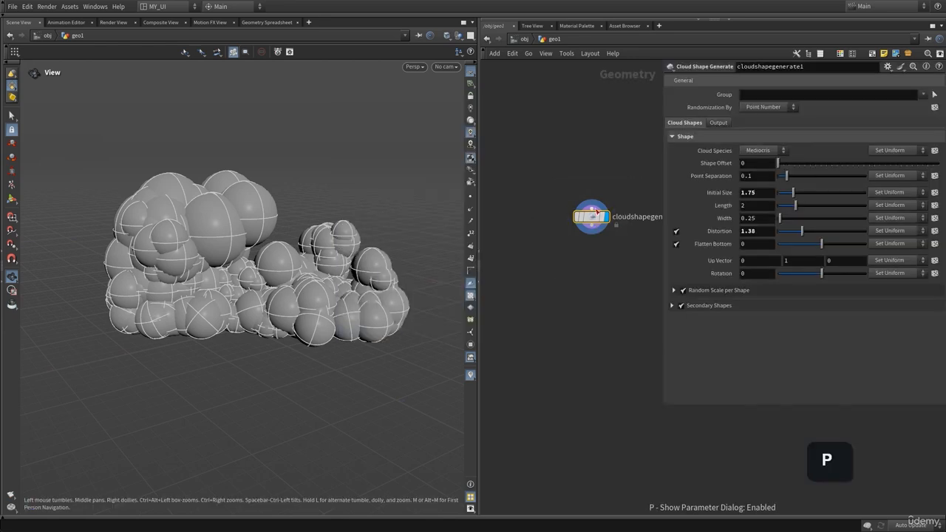
pyautogui.moveTo(205, 272); pyautogui.dragTo(208, 269)
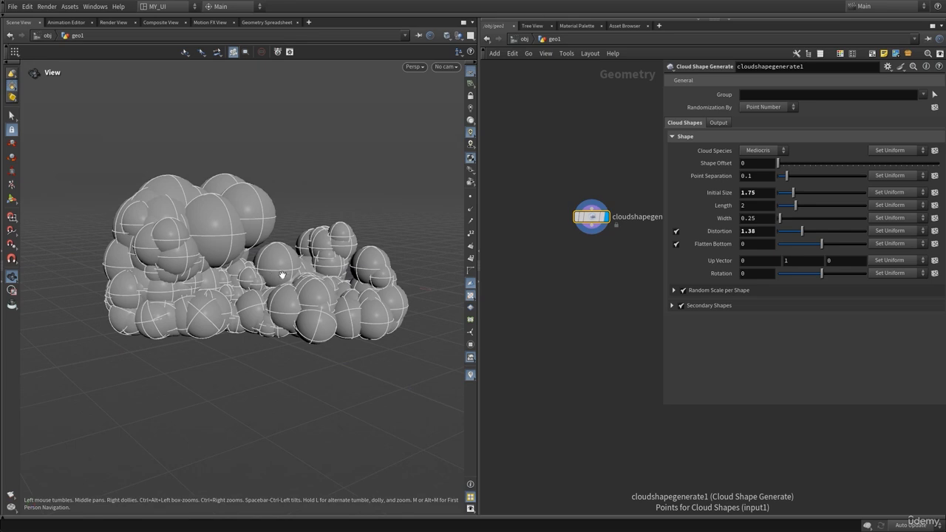
pyautogui.moveTo(281, 275); pyautogui.dragTo(194, 228)
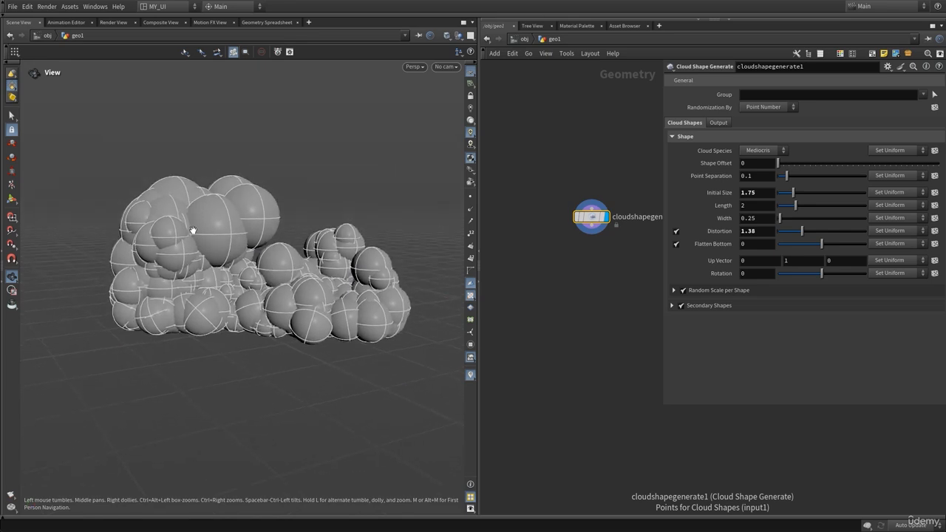
pyautogui.moveTo(276, 259); pyautogui.dragTo(268, 266)
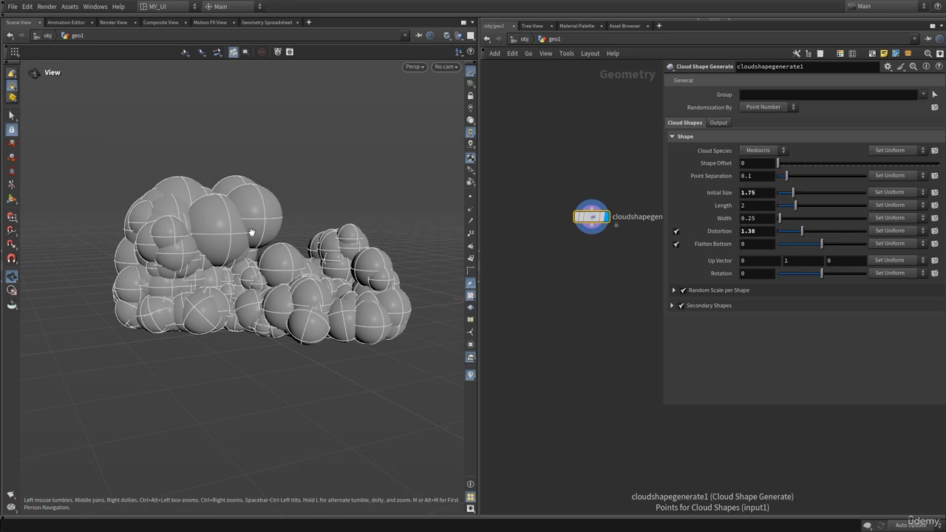
pyautogui.moveTo(279, 280); pyautogui.dragTo(265, 275)
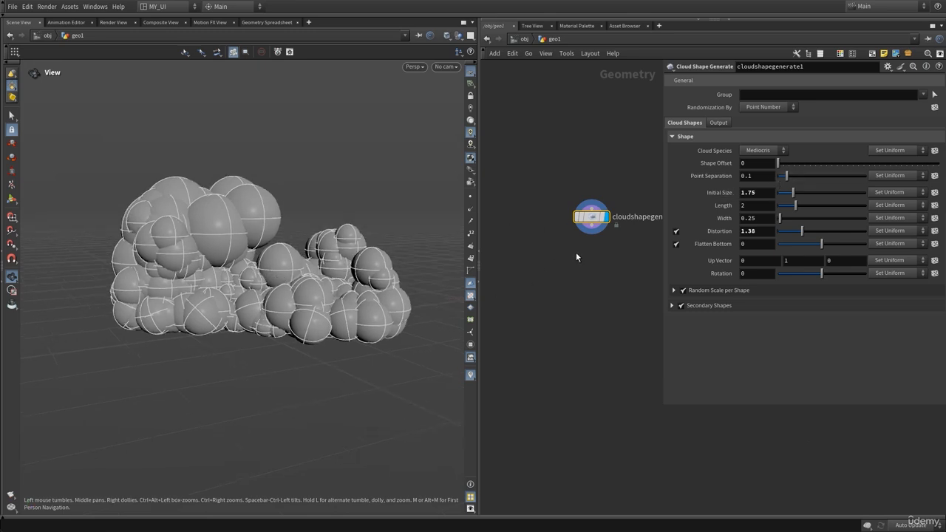
pyautogui.press('p')
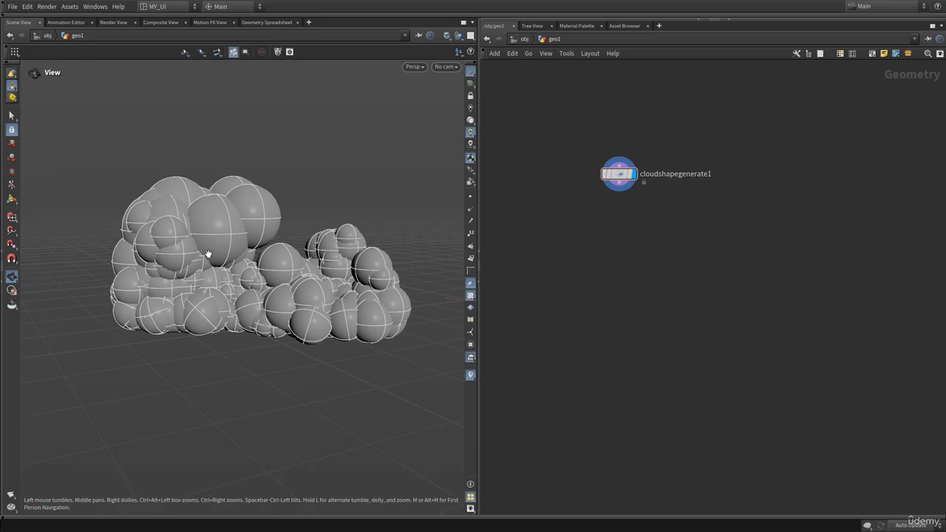
pyautogui.moveTo(212, 280); pyautogui.dragTo(223, 276)
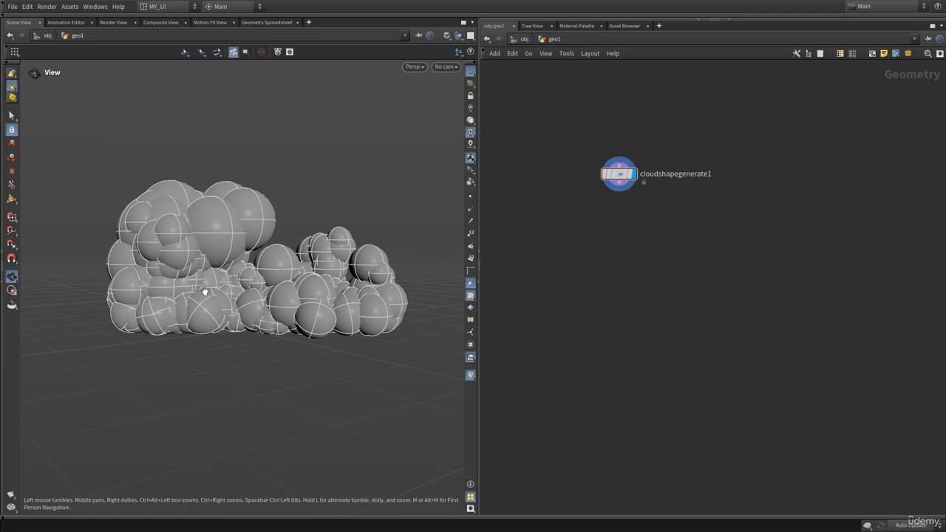
# Step: Add a VDB from Particles node below the cloud shape node
pyautogui.press('Tab')
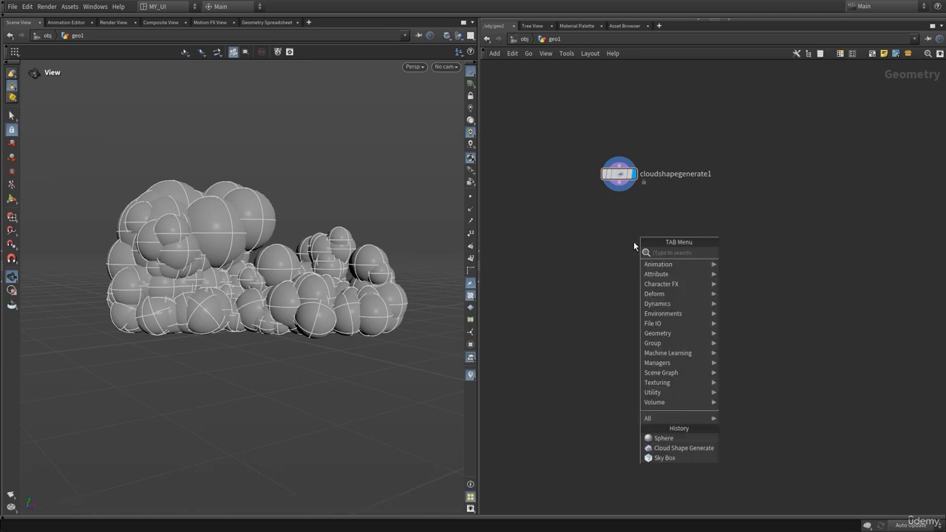
pyautogui.write('vdbfr')
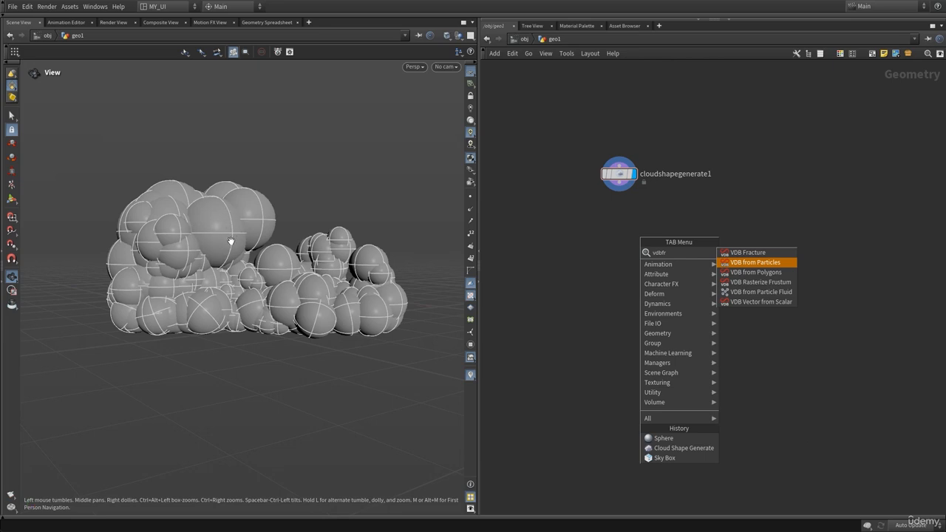
pyautogui.click(755, 263)
pyautogui.click(624, 283)
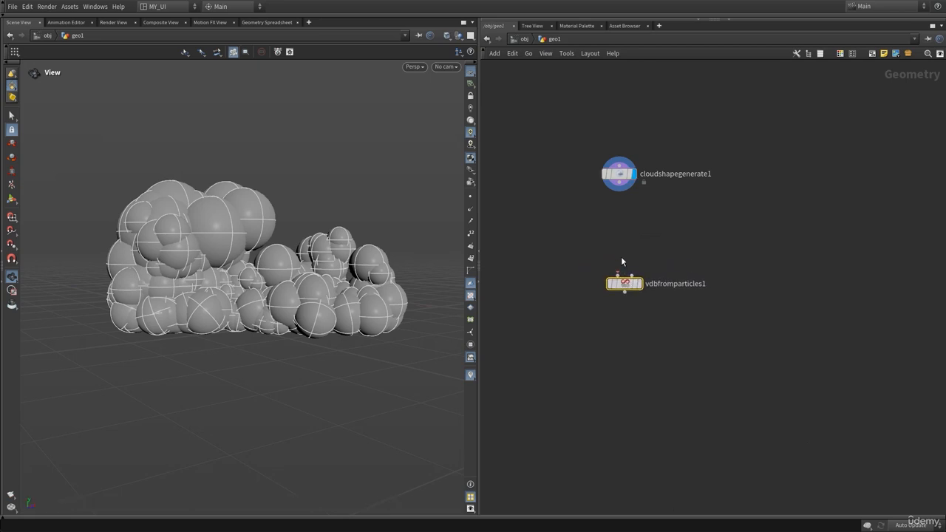
# Step: Connect the cloud shape node's output to the VDB from Particles node's first input and display the VDB result
pyautogui.click(617, 183)
pyautogui.click(625, 280)
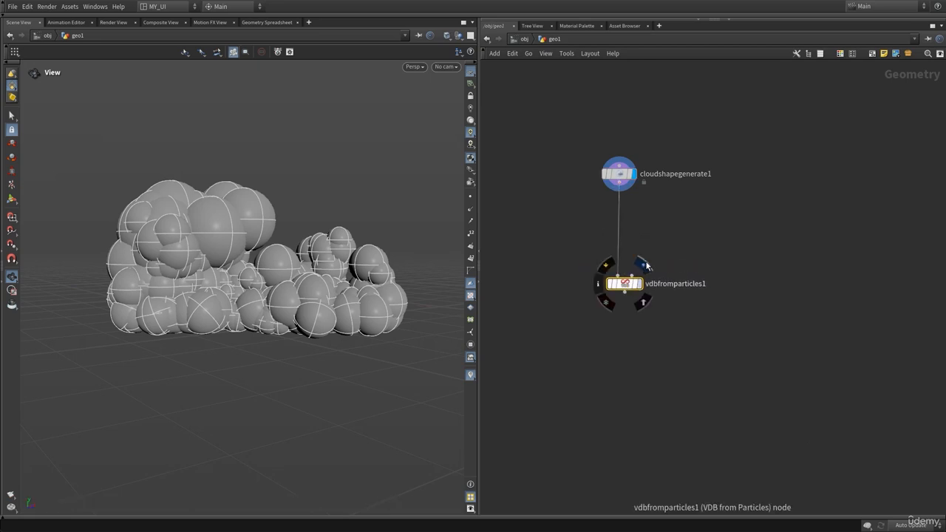
pyautogui.click(643, 264)
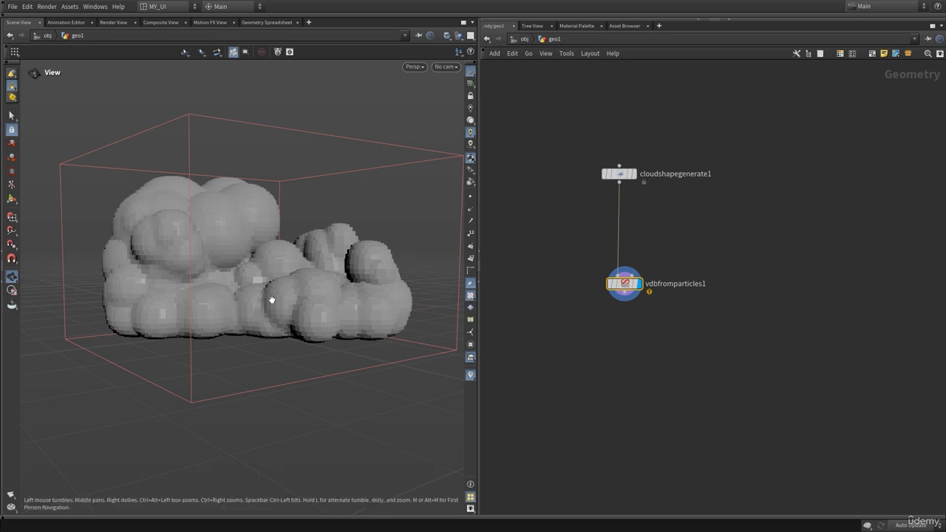
pyautogui.moveTo(271, 299); pyautogui.dragTo(294, 293)
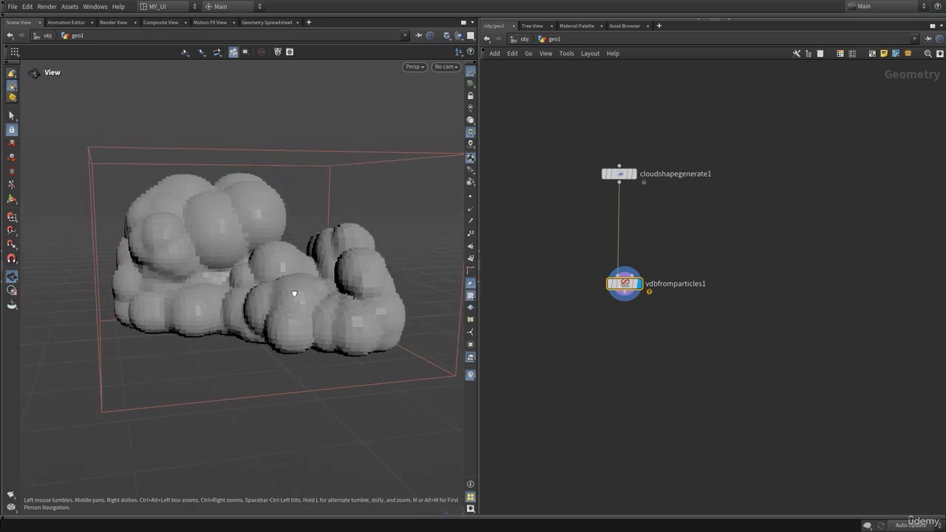
# Step: Turn off Distance VDB and enable the density Fog VDB on the VDB from Particles node, and inspect the volume
pyautogui.moveTo(687, 258); pyautogui.dragTo(550, 332)
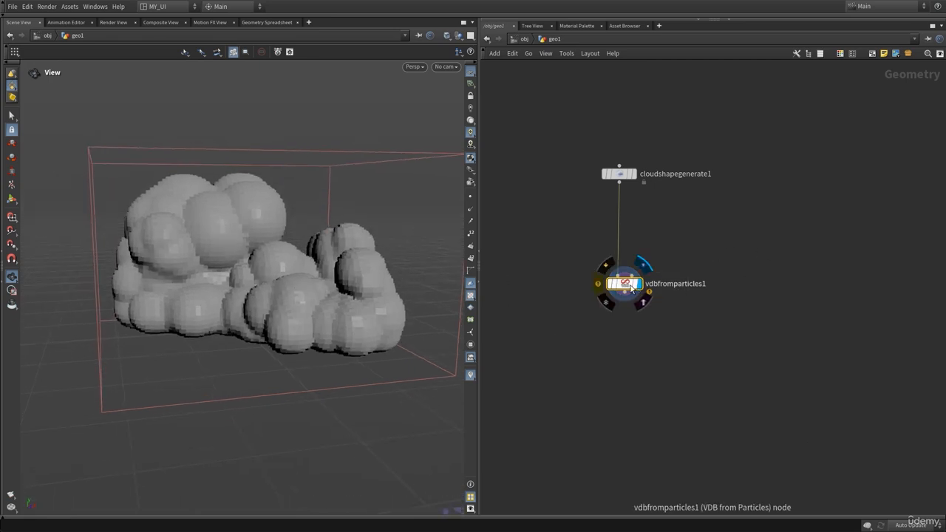
pyautogui.moveTo(633, 284); pyautogui.dragTo(620, 274)
pyautogui.press('p')
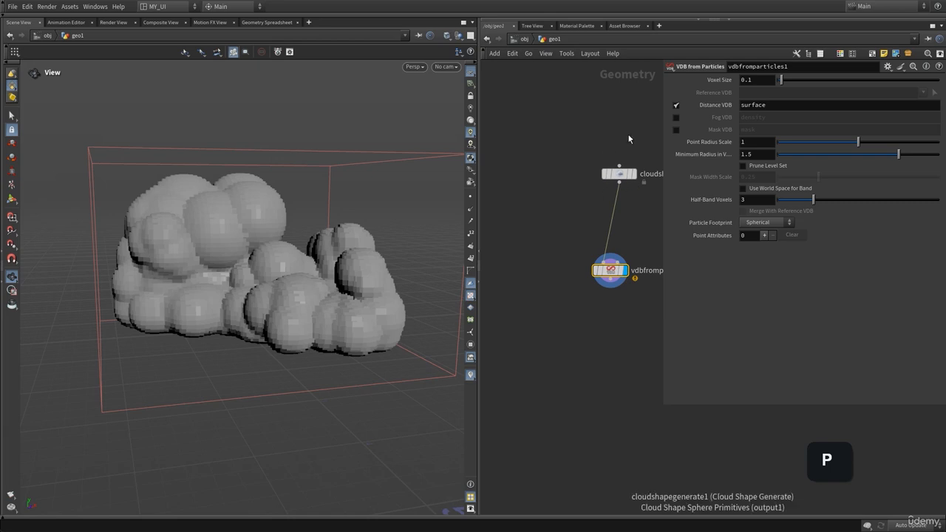
pyautogui.click(676, 105)
pyautogui.click(675, 118)
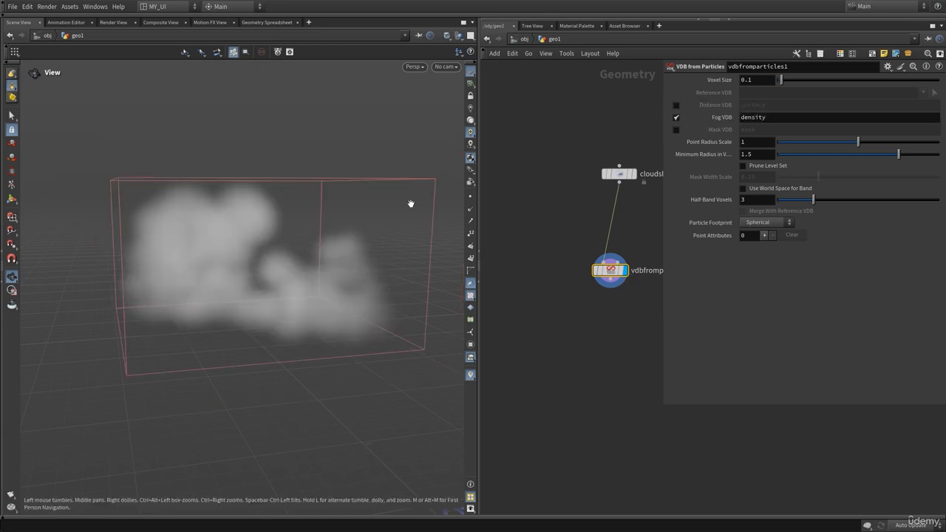
pyautogui.moveTo(242, 301); pyautogui.dragTo(257, 296)
pyautogui.moveTo(272, 245); pyautogui.dragTo(235, 292)
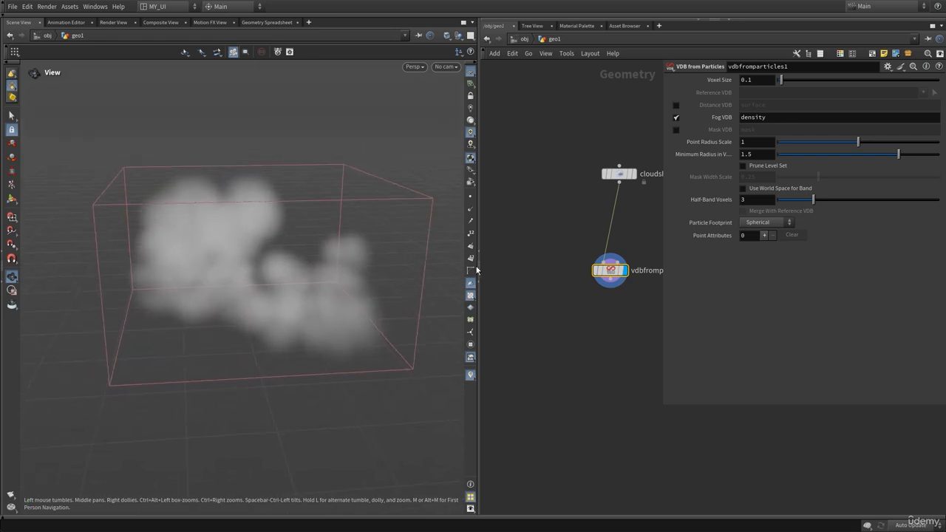
# Step: Set the VDB from Particles voxel size to 0.05 and inspect the finer fog volume
pyautogui.doubleClick(759, 80)
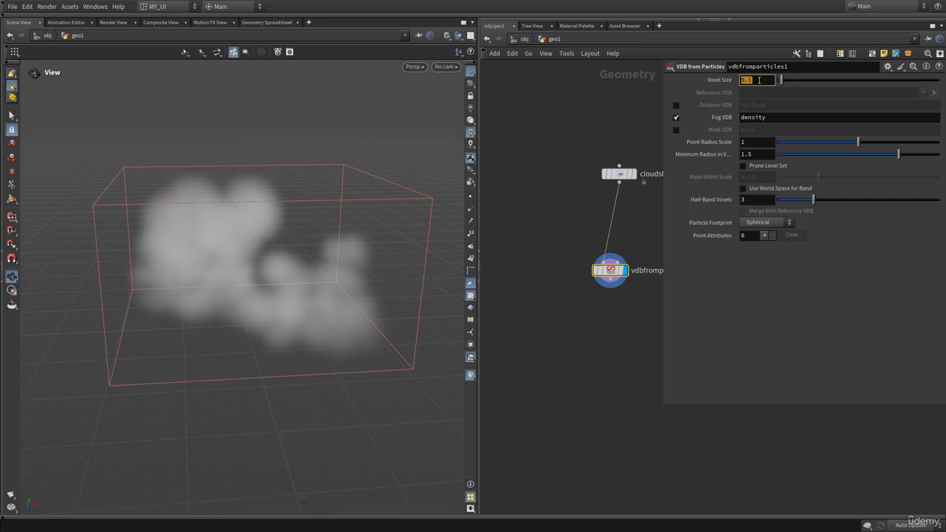
pyautogui.write('0.')
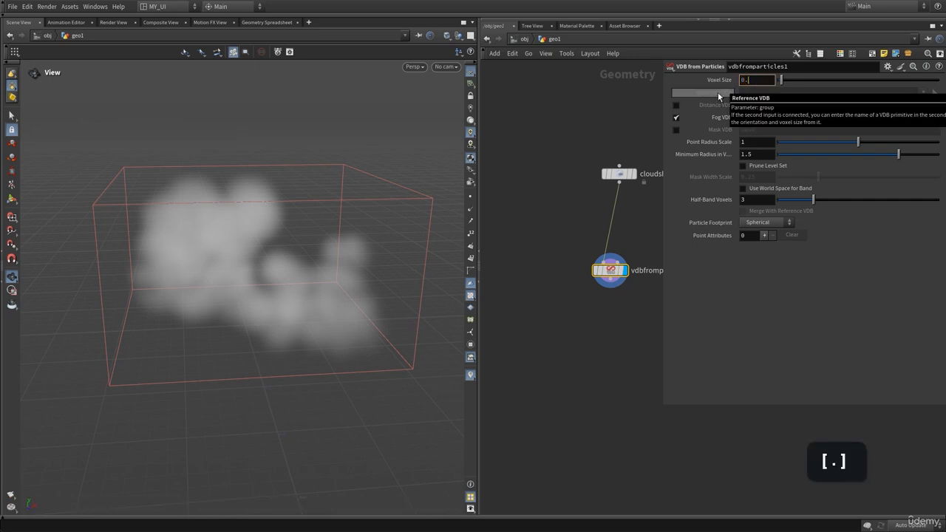
pyautogui.write('05')
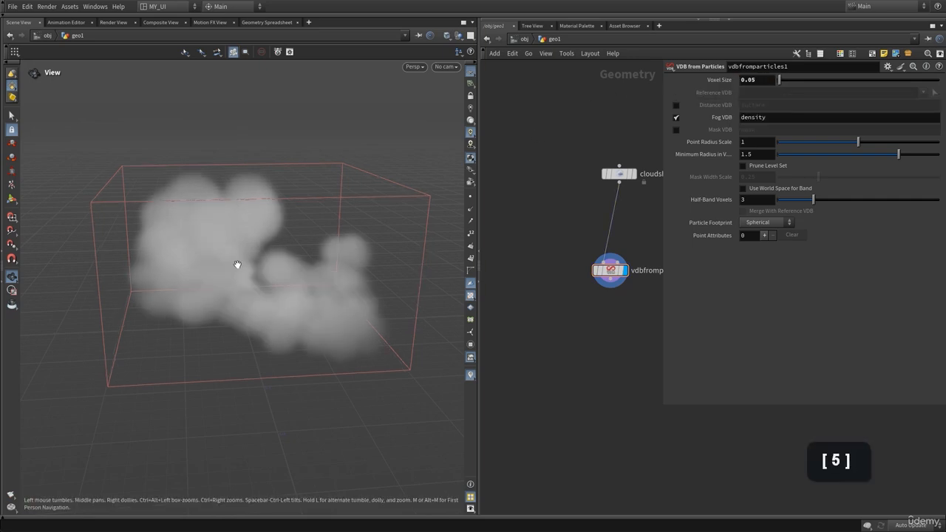
pyautogui.moveTo(237, 264)
pyautogui.mouseDown()
pyautogui.moveTo(257, 252)
pyautogui.moveTo(248, 260)
pyautogui.mouseUp()
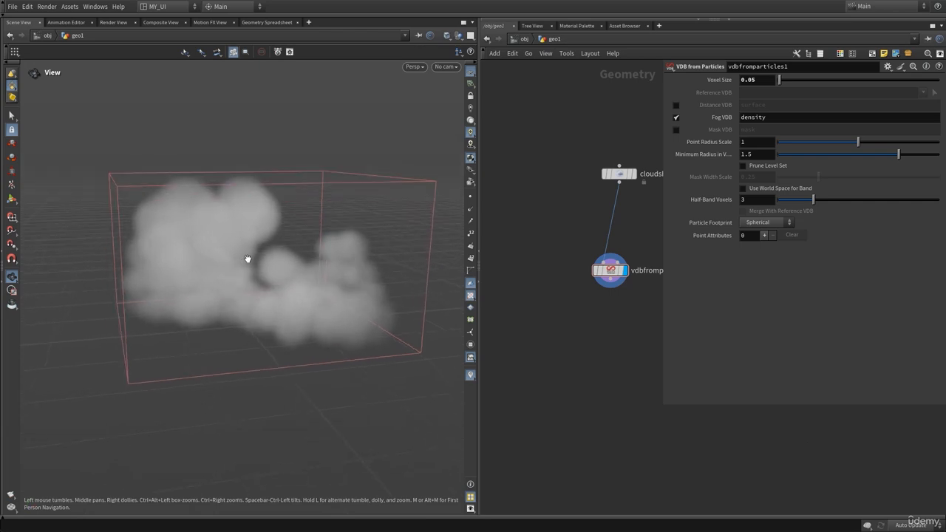
pyautogui.moveTo(300, 276); pyautogui.dragTo(269, 265)
# Step: Compare the cloud shape node's spheres with the VDB from Particles fog volume by displaying each node in turn
pyautogui.press('p')
pyautogui.click(638, 159)
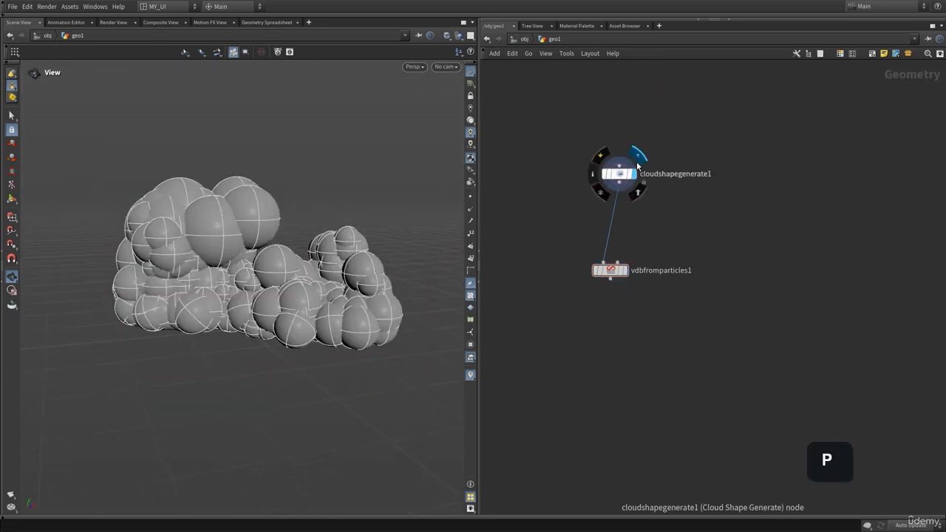
pyautogui.middleClick(620, 174)
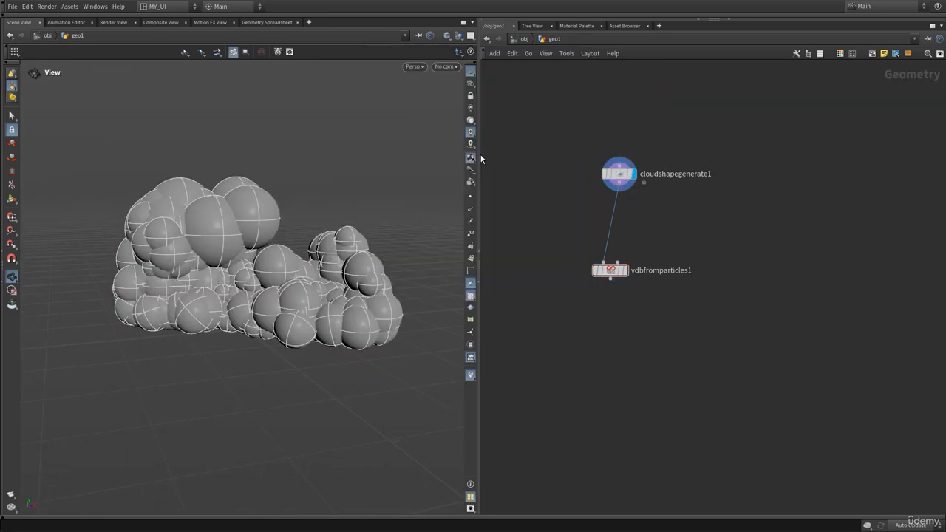
pyautogui.moveTo(667, 320); pyautogui.dragTo(667, 320)
pyautogui.moveTo(618, 268)
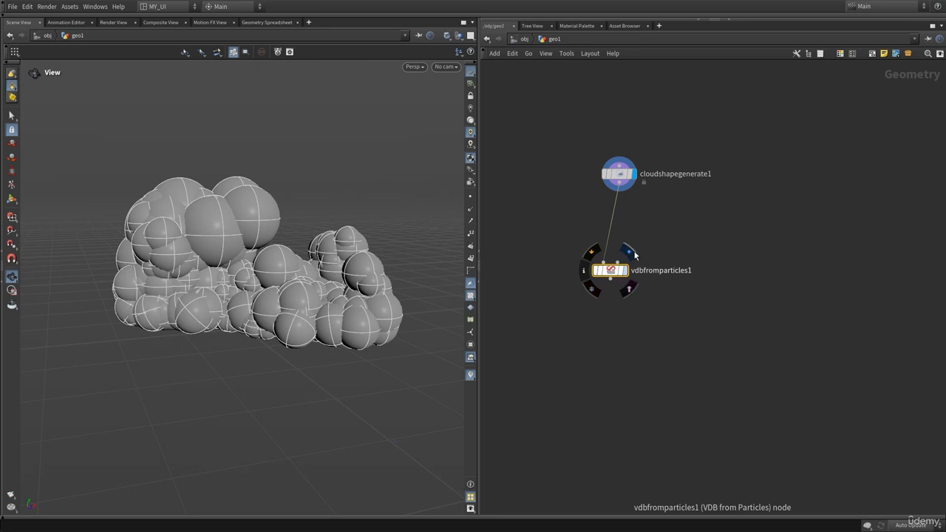
pyautogui.click(631, 254)
pyautogui.press('p')
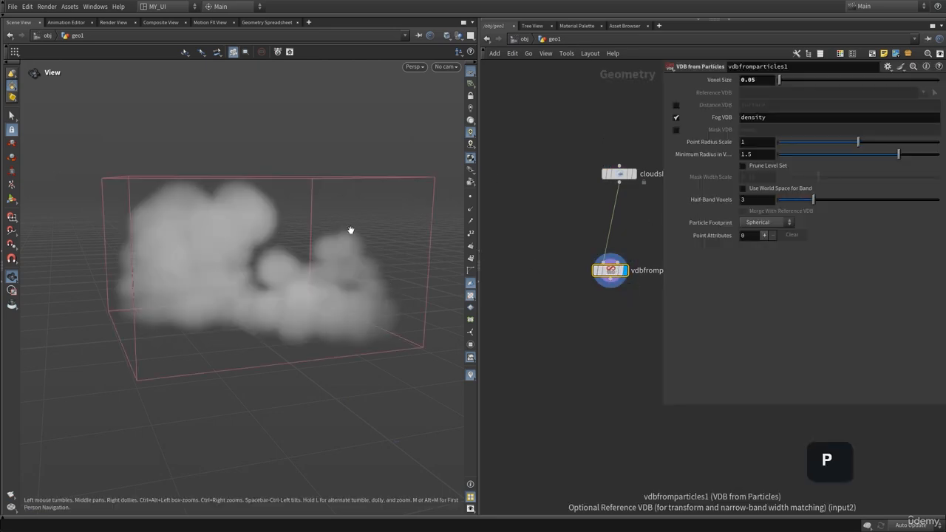
pyautogui.moveTo(221, 267); pyautogui.dragTo(212, 260)
pyautogui.moveTo(243, 224); pyautogui.dragTo(221, 226)
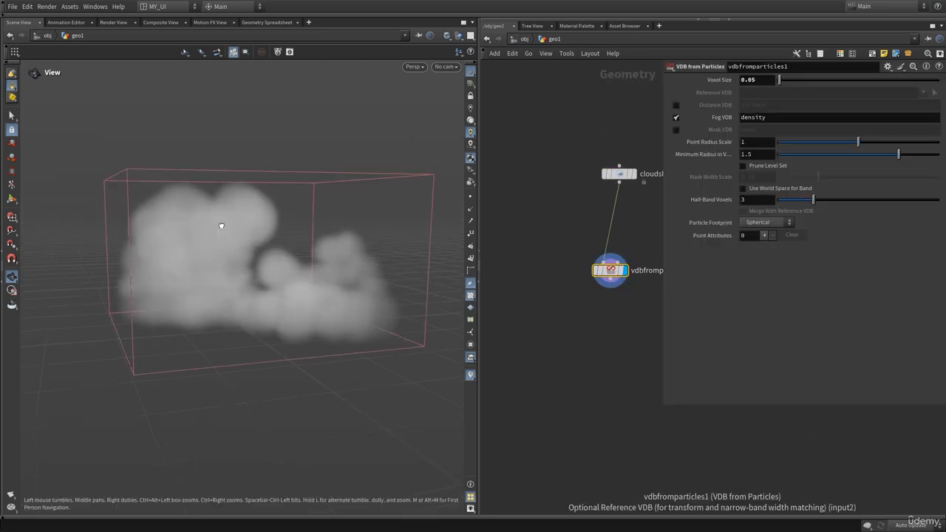
# Step: Display the cloud shape node and insert an Attribute Delete node between it and the VDB from Particles node
pyautogui.press('p')
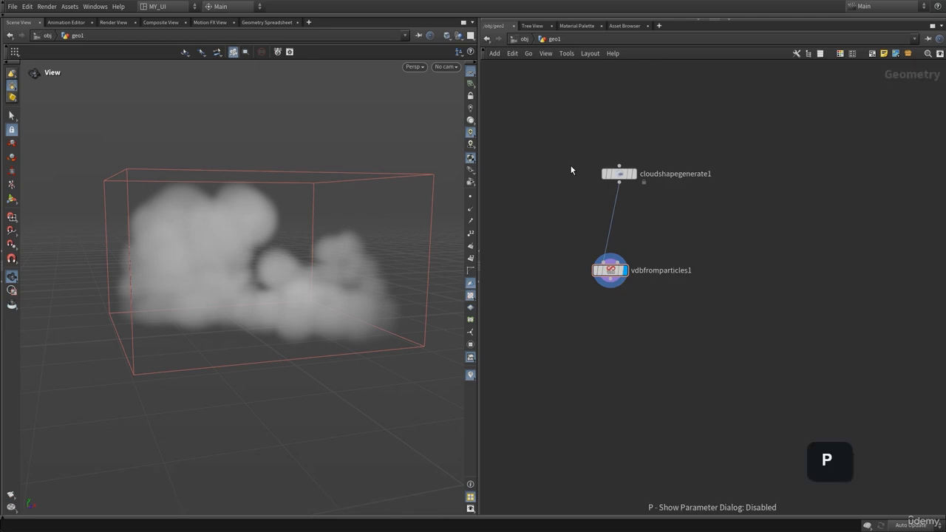
pyautogui.click(640, 156)
pyautogui.click(592, 174)
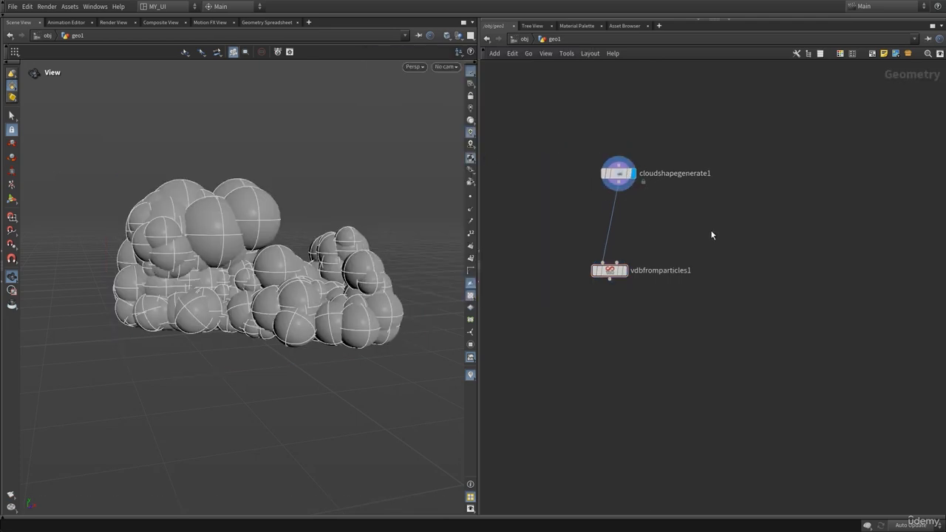
pyautogui.press('Tab')
pyautogui.write('attdel')
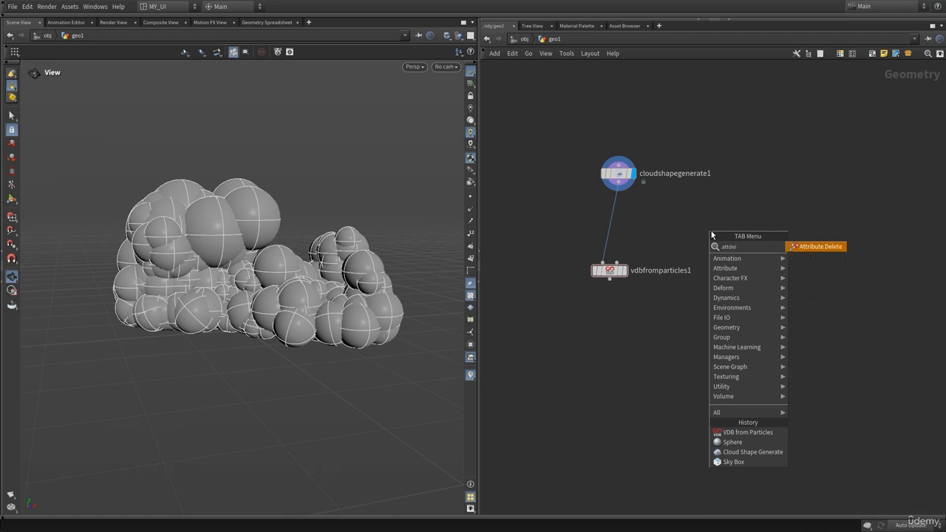
pyautogui.press('Return')
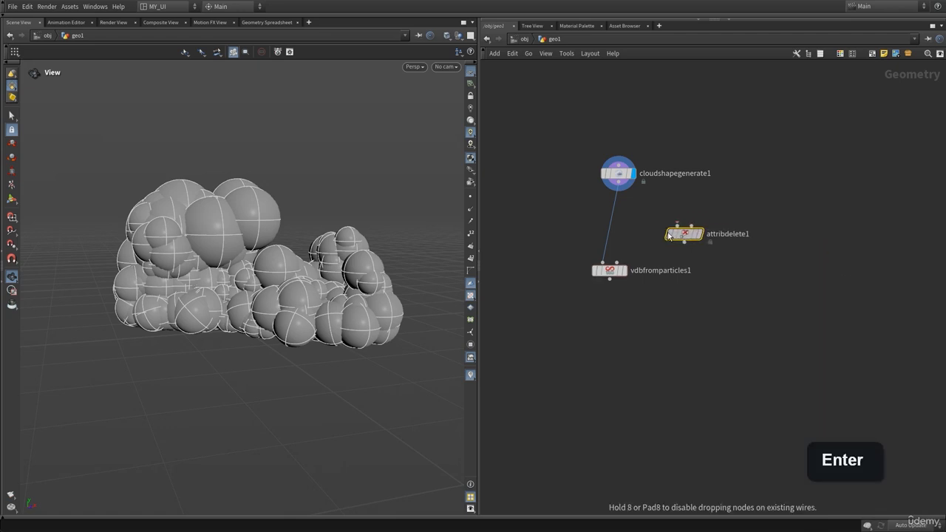
pyautogui.click(606, 228)
# Step: Turn on Delete Non Selected on the Attribute Delete node, display the node and check which point attributes it keeps
pyautogui.moveTo(611, 230)
pyautogui.press('p')
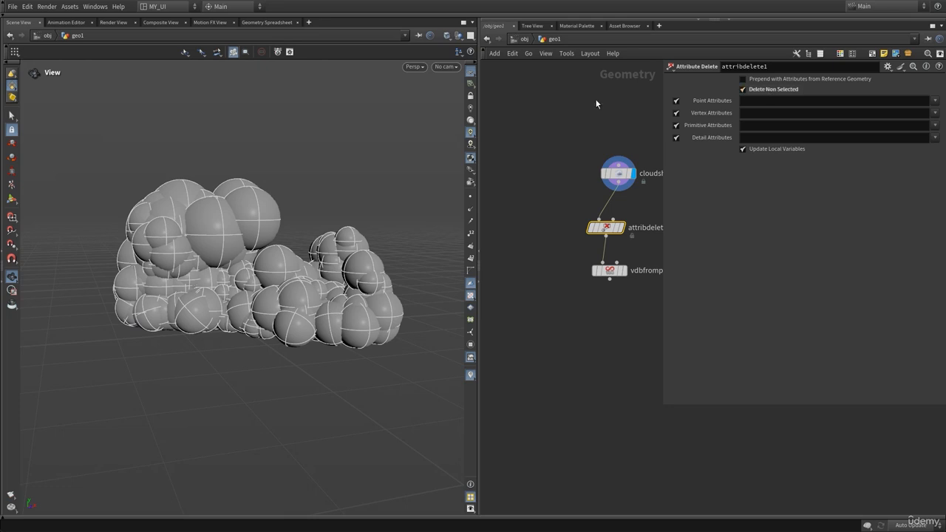
pyautogui.press('p')
pyautogui.click(622, 228)
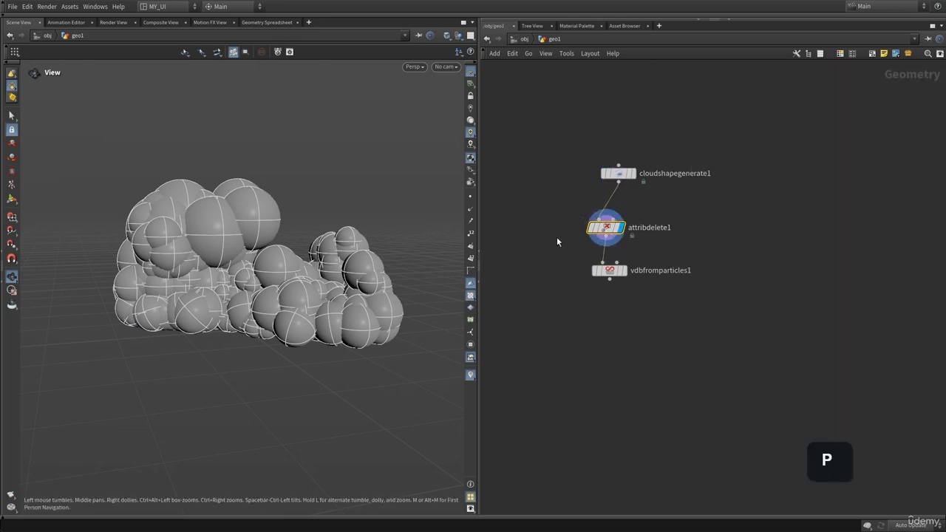
pyautogui.middleClick(597, 230)
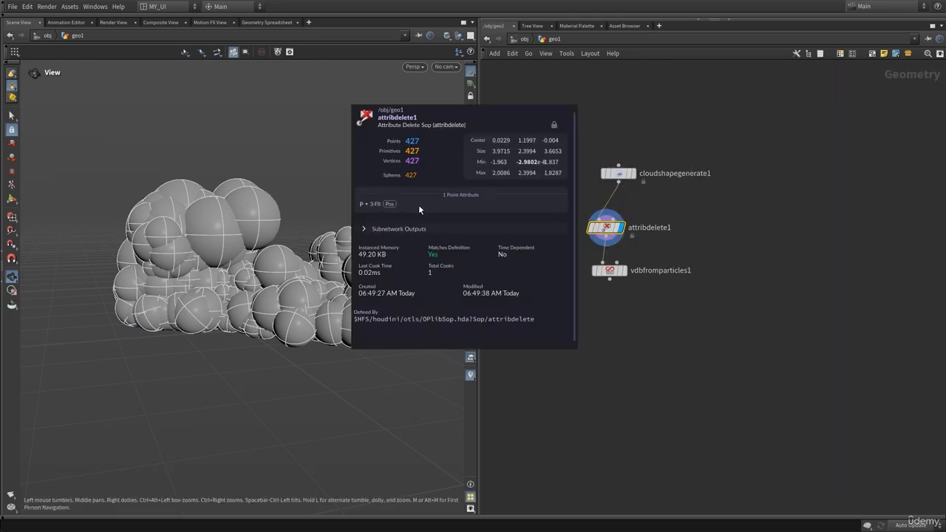
# Step: Display the VDB from Particles node and examine the fog volume built without the pscale attribute from several angles
pyautogui.moveTo(326, 287); pyautogui.dragTo(273, 274)
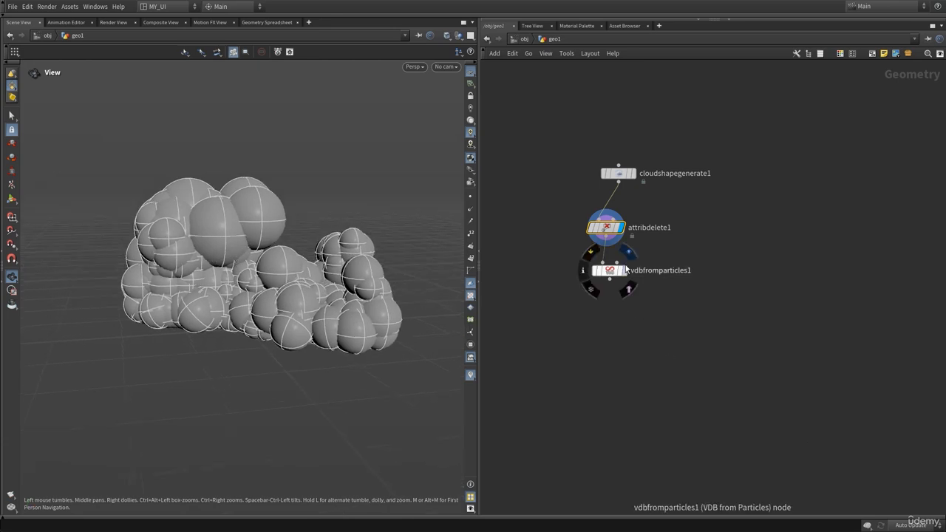
pyautogui.click(628, 253)
pyautogui.moveTo(552, 260); pyautogui.dragTo(638, 297)
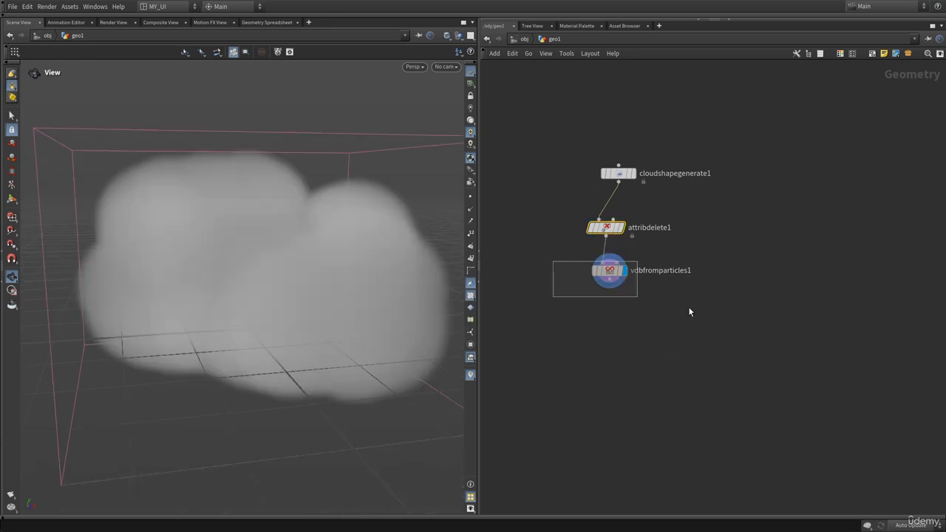
pyautogui.moveTo(302, 281); pyautogui.dragTo(398, 275)
pyautogui.moveTo(398, 276); pyautogui.dragTo(214, 268, button='right')
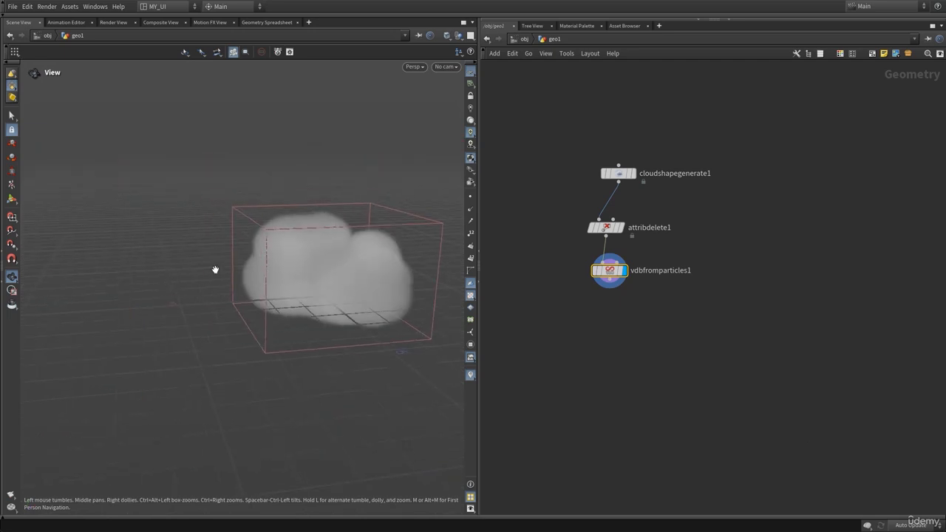
pyautogui.moveTo(213, 269); pyautogui.dragTo(289, 288)
pyautogui.moveTo(275, 295); pyautogui.dragTo(356, 296, button='right')
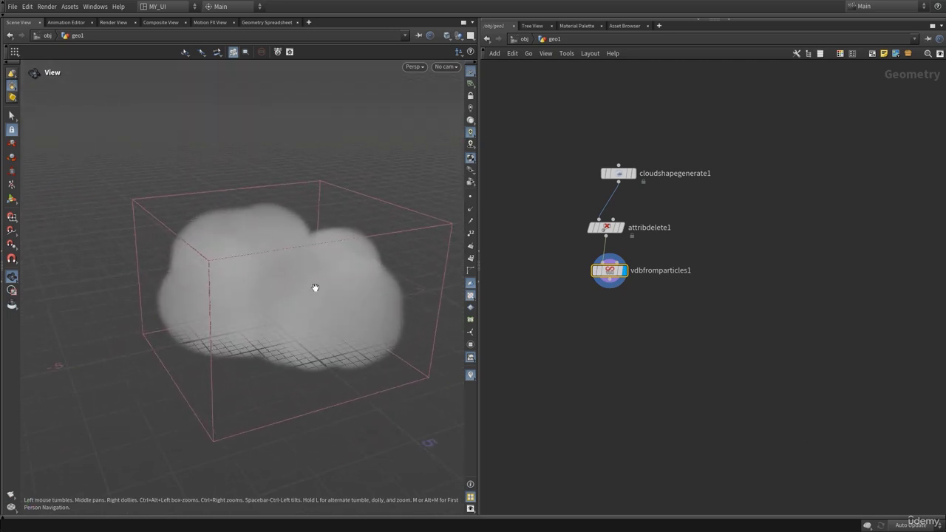
pyautogui.moveTo(316, 288); pyautogui.dragTo(293, 283)
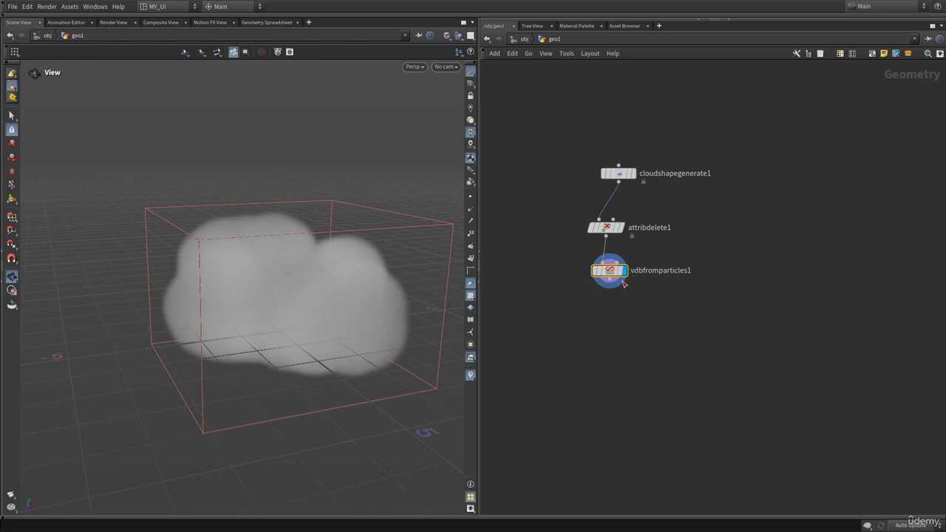
# Step: Lower the VDB from Particles point radius scale to 0.319
pyautogui.press('p')
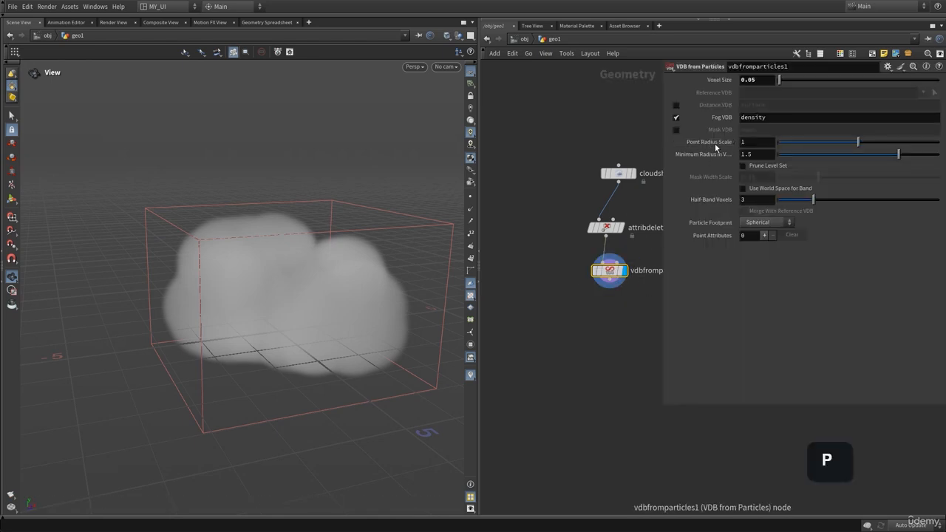
pyautogui.moveTo(327, 281); pyautogui.dragTo(314, 290)
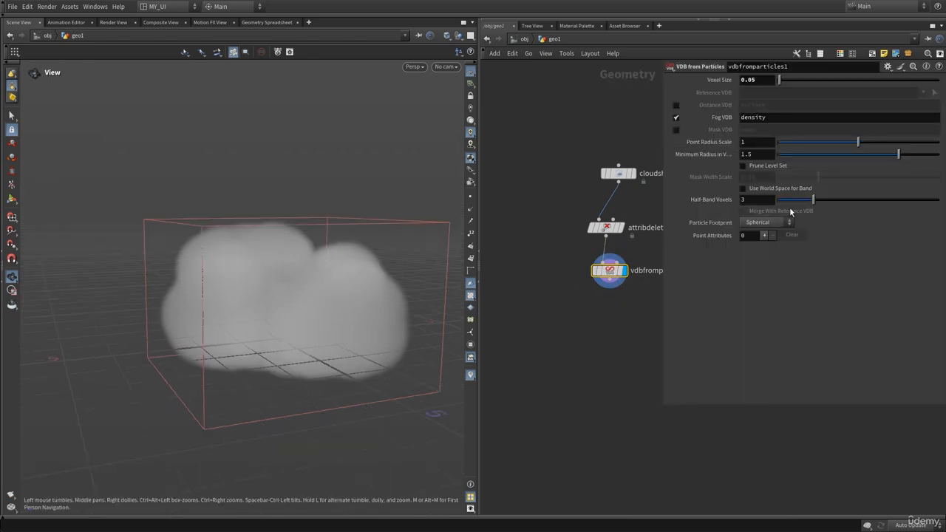
pyautogui.moveTo(859, 143); pyautogui.dragTo(803, 164)
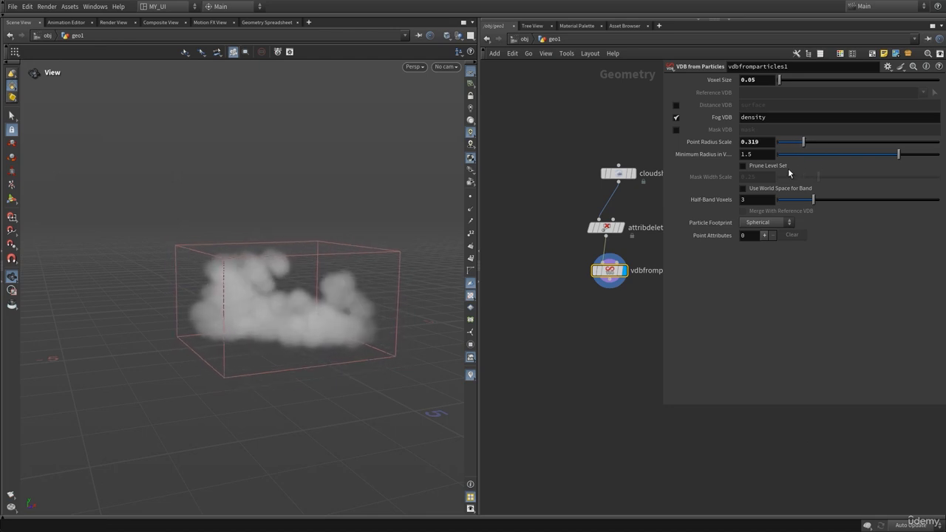
# Step: Check the cloud shape node's point attributes and delete the Attribute Delete node from the chain
pyautogui.click(597, 228)
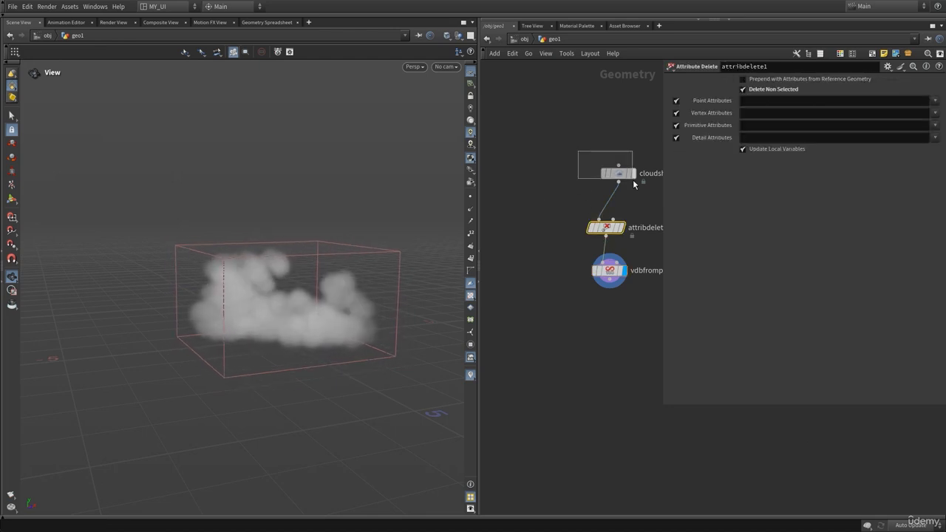
pyautogui.moveTo(632, 179); pyautogui.dragTo(632, 180)
pyautogui.middleClick(618, 172)
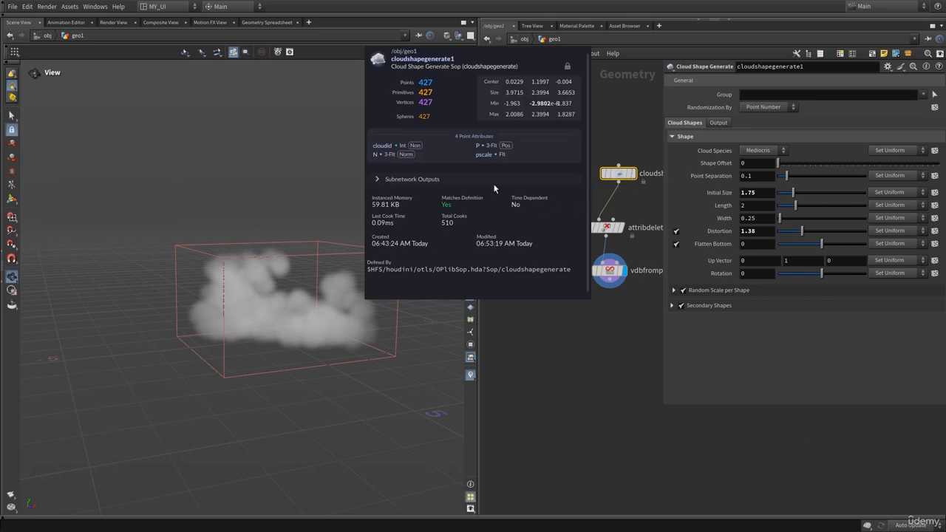
pyautogui.moveTo(547, 183); pyautogui.dragTo(526, 200, button='middle')
pyautogui.moveTo(554, 225); pyautogui.dragTo(622, 271)
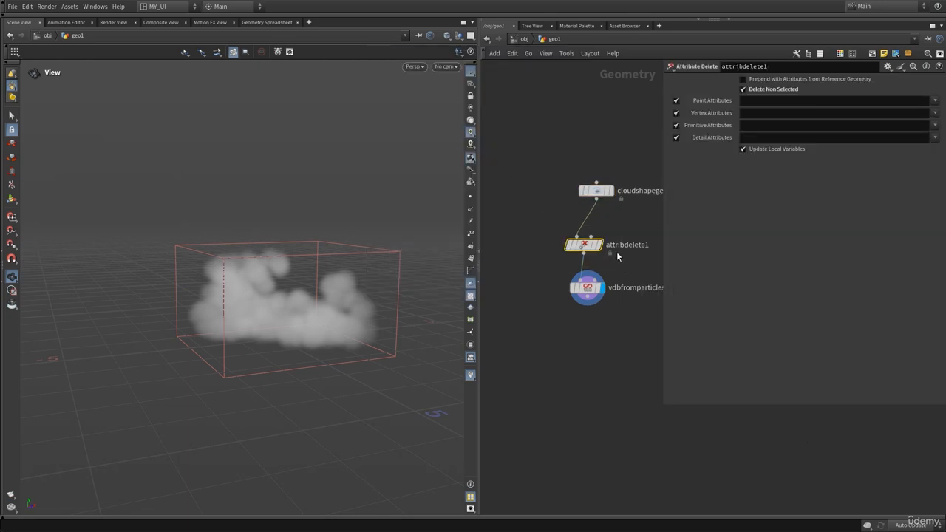
pyautogui.press('Delete')
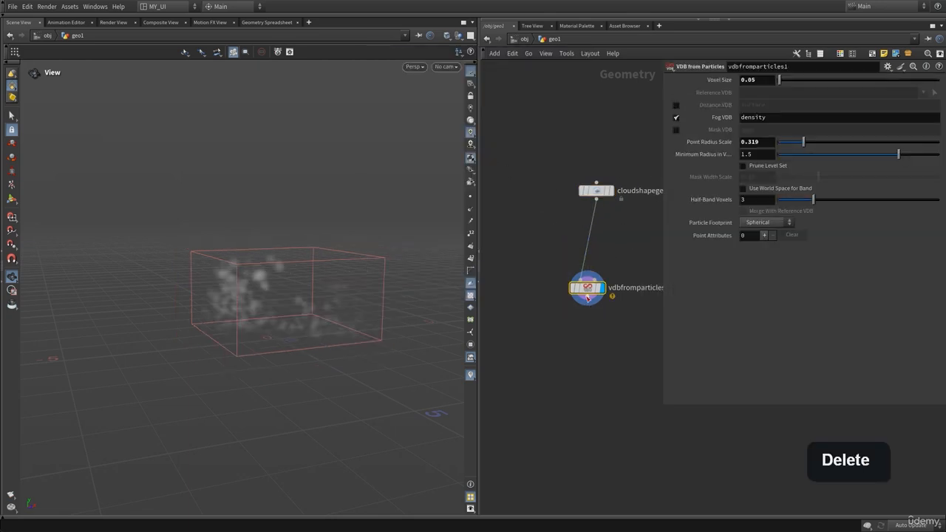
# Step: Move the VDB from Particles node closer to the cloud shape node and set its point radius scale to 1
pyautogui.moveTo(587, 293); pyautogui.dragTo(592, 271)
pyautogui.moveTo(288, 297); pyautogui.dragTo(385, 313, button='right')
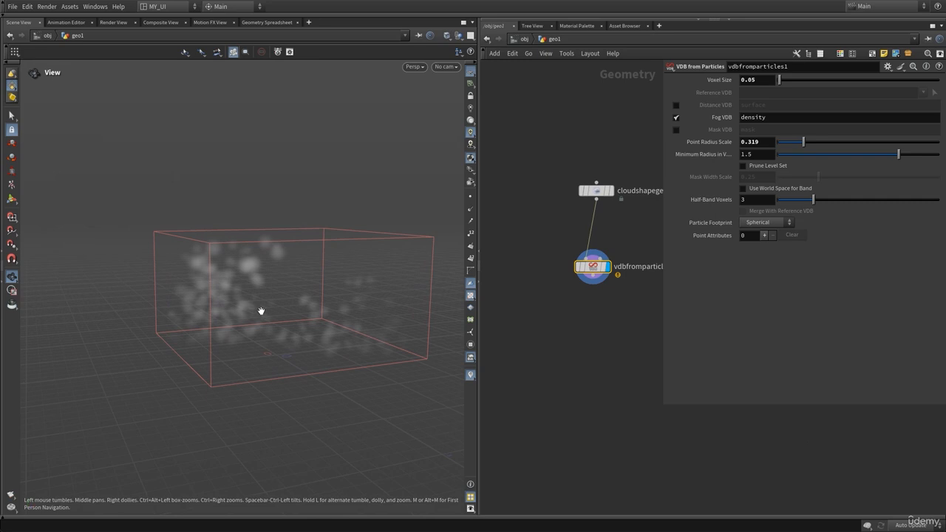
pyautogui.moveTo(260, 310); pyautogui.dragTo(326, 311)
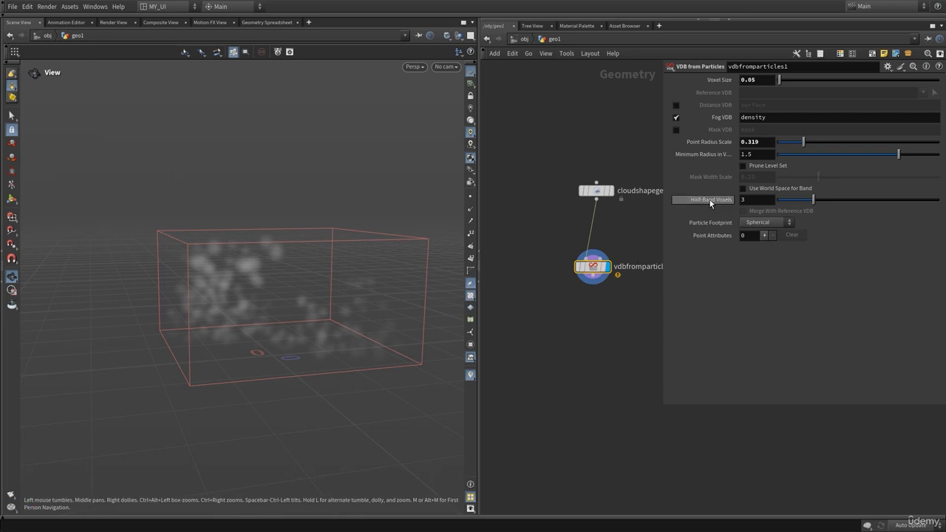
pyautogui.click(763, 142)
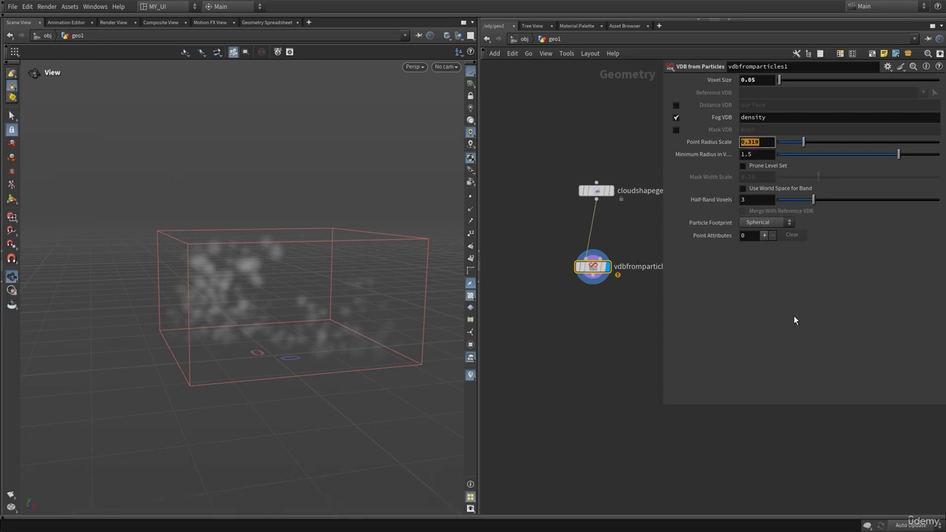
pyautogui.write('1')
# Step: Display the cloud shape's spheres for comparison, and return the display to the VDB from Particles volume
pyautogui.click(595, 190)
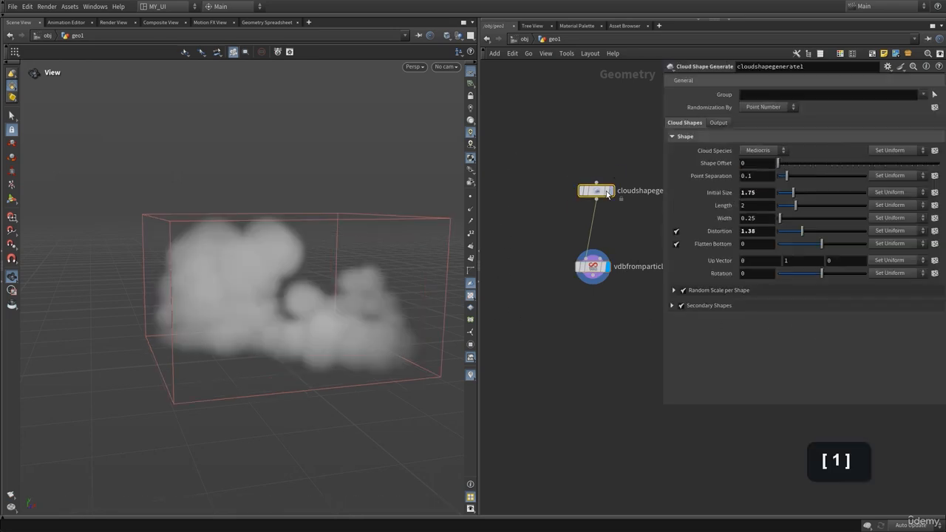
pyautogui.click(615, 173)
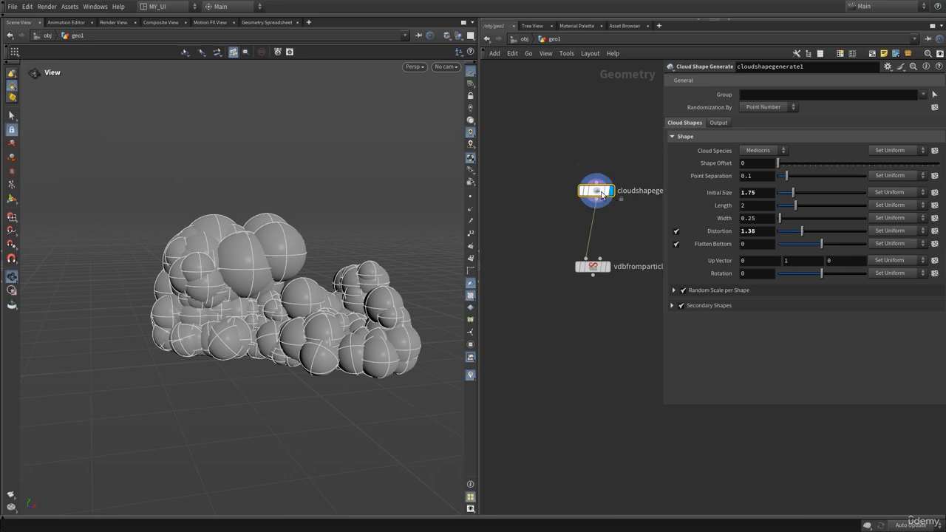
pyautogui.moveTo(496, 244); pyautogui.dragTo(476, 261, button='middle')
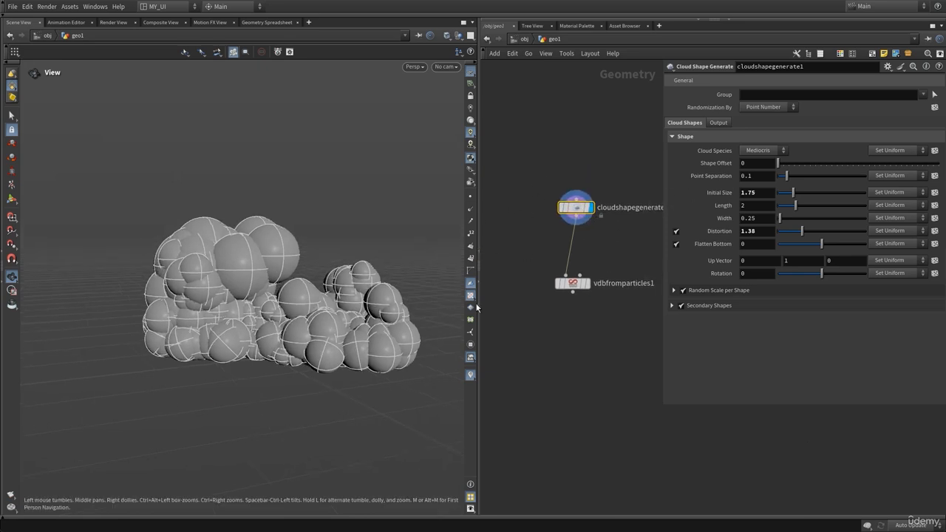
pyautogui.click(591, 266)
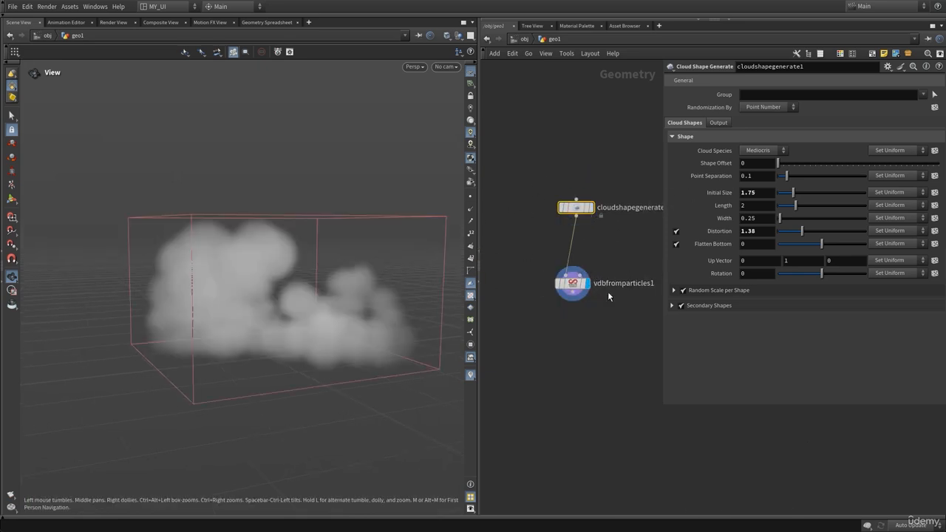
# Step: Add a Cloud Noise node below VDB from Particles, connect the fog volume to its source input, and display it
pyautogui.click(560, 291)
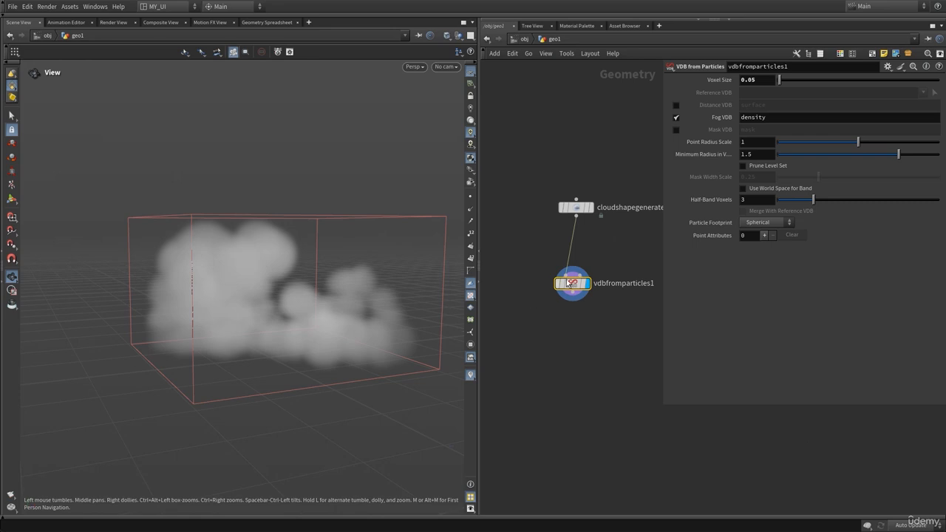
pyautogui.moveTo(320, 307); pyautogui.dragTo(416, 323)
pyautogui.press('p')
pyautogui.moveTo(309, 311); pyautogui.dragTo(289, 298)
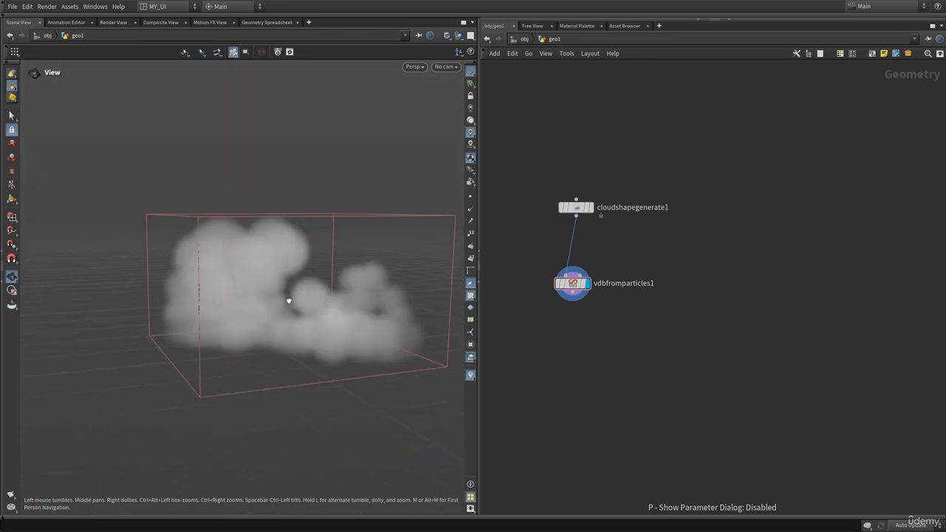
pyautogui.moveTo(599, 350); pyautogui.dragTo(614, 328, button='middle')
pyautogui.press('Tab')
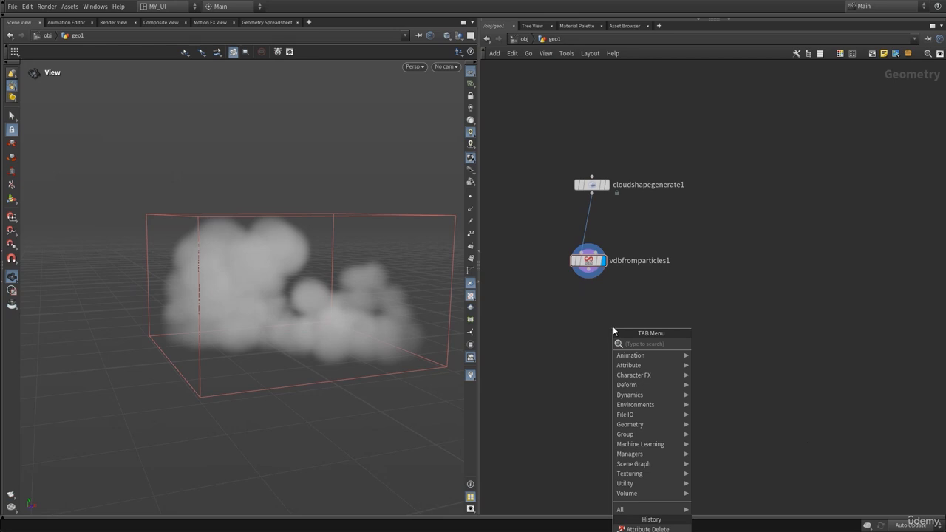
pyautogui.write('cloud')
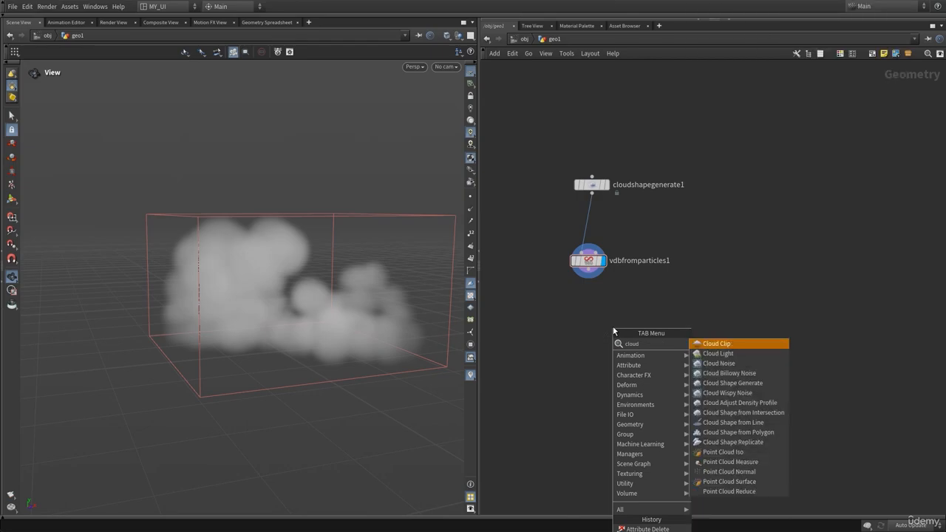
pyautogui.click(721, 363)
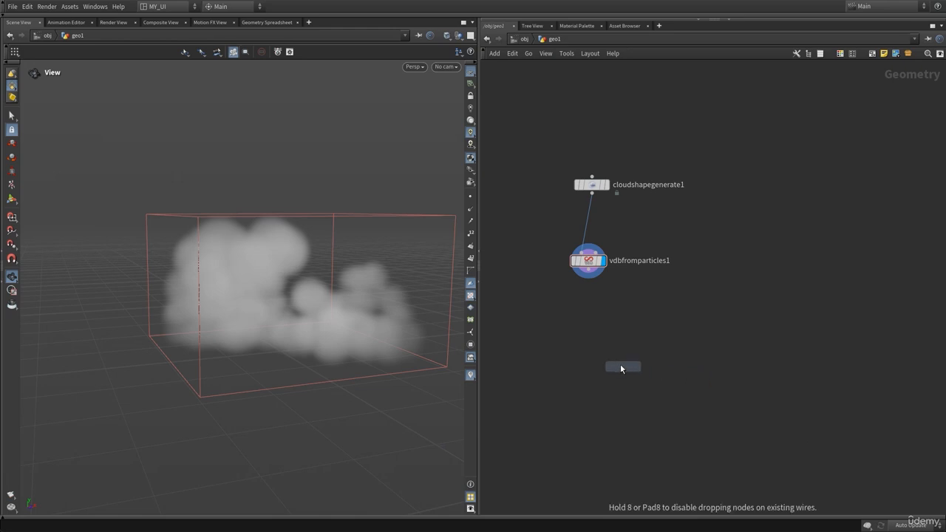
pyautogui.click(596, 355)
pyautogui.click(588, 276)
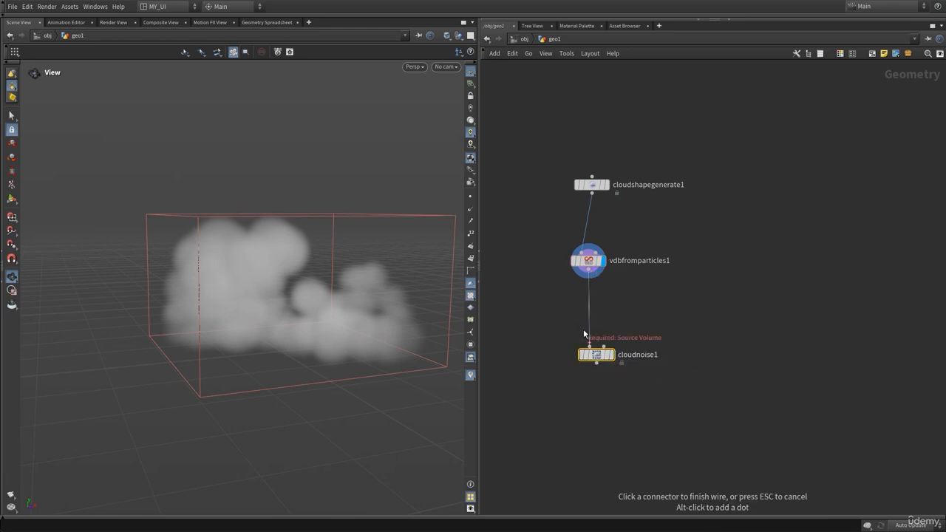
pyautogui.click(588, 345)
pyautogui.click(616, 336)
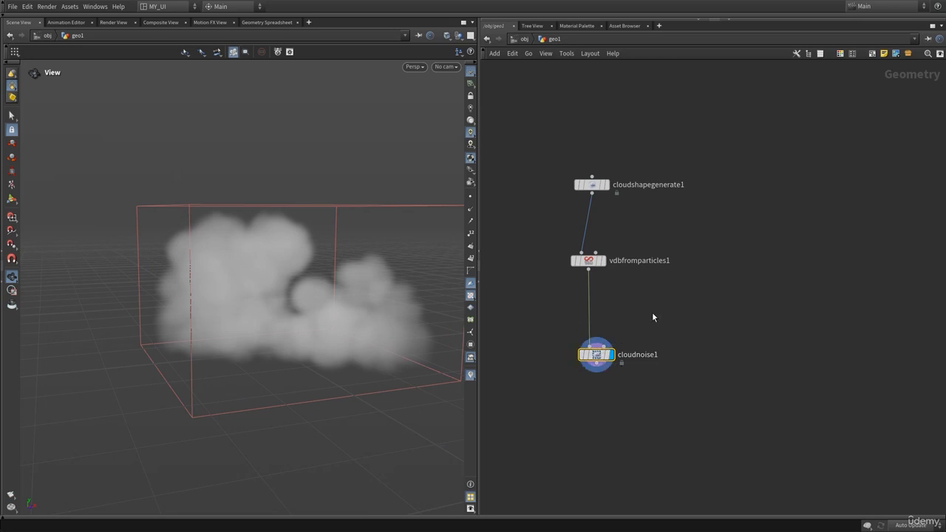
# Step: Set the Cloud Noise amplitude to 0.279 and reduce its element size
pyautogui.press('p')
pyautogui.moveTo(293, 312)
pyautogui.mouseDown()
pyautogui.moveTo(209, 308)
pyautogui.moveTo(263, 298)
pyautogui.moveTo(294, 381)
pyautogui.moveTo(276, 296)
pyautogui.moveTo(275, 309)
pyautogui.mouseUp()
pyautogui.moveTo(795, 104); pyautogui.dragTo(823, 106)
pyautogui.moveTo(236, 355); pyautogui.dragTo(374, 314)
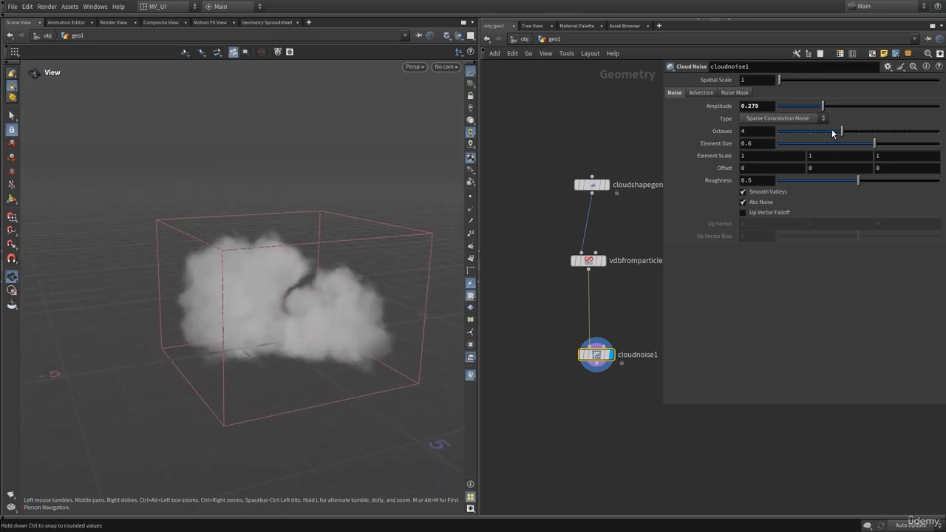
pyautogui.moveTo(874, 143); pyautogui.dragTo(834, 146)
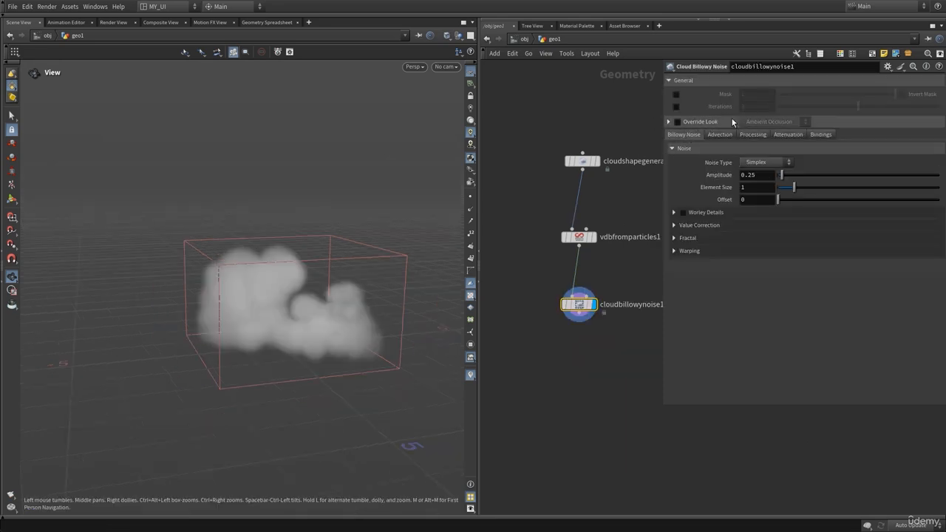
# Step: Enable Override Look with Ambient Occlusion shading on the Cloud Billowy Noise node and inspect the cloud
pyautogui.moveTo(288, 325)
pyautogui.mouseDown()
pyautogui.moveTo(281, 337)
pyautogui.moveTo(287, 333)
pyautogui.mouseUp()
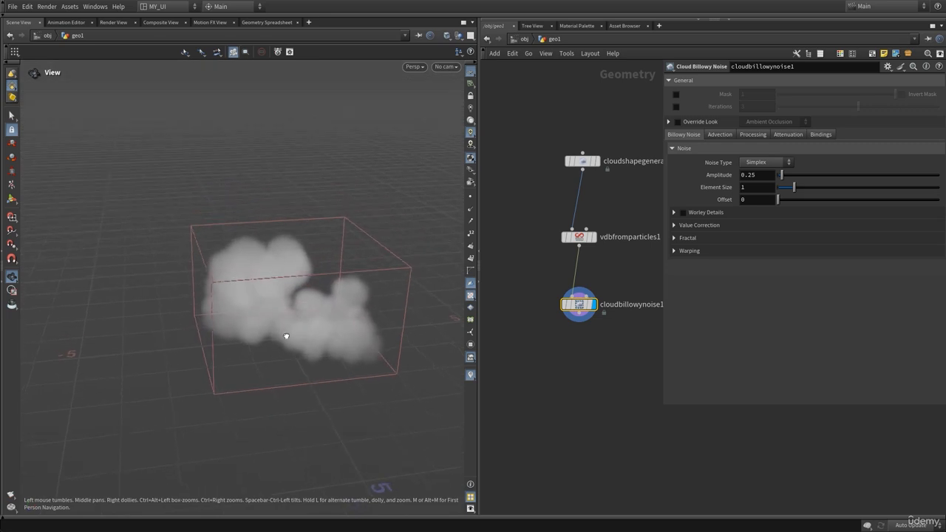
pyautogui.scroll(3, 276, 323)
pyautogui.moveTo(267, 323); pyautogui.dragTo(221, 329, button='middle')
pyautogui.moveTo(254, 313); pyautogui.dragTo(249, 324)
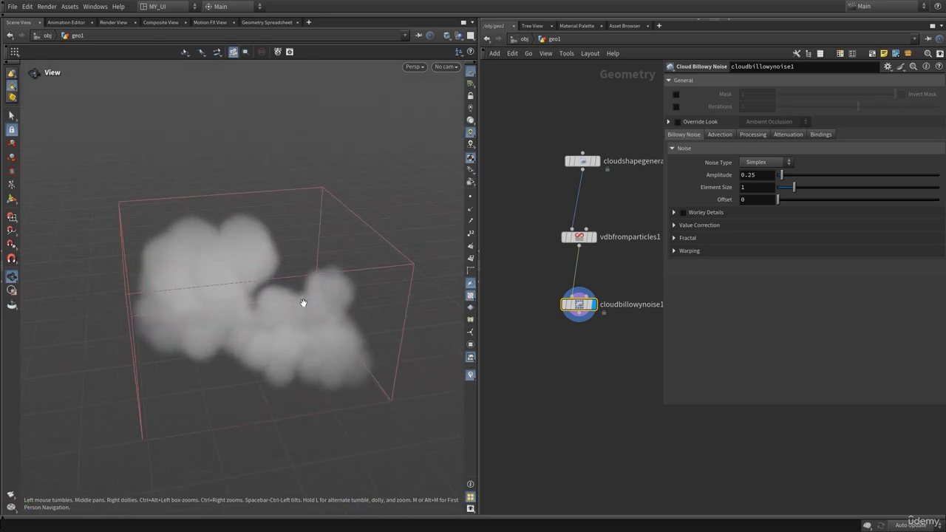
pyautogui.click(676, 123)
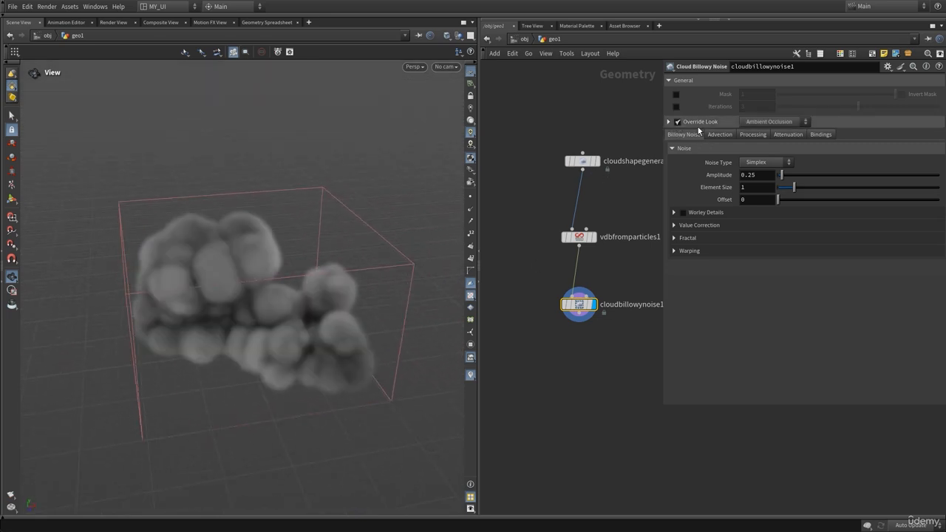
pyautogui.moveTo(270, 307)
pyautogui.mouseDown()
pyautogui.moveTo(282, 299)
pyautogui.moveTo(274, 331)
pyautogui.moveTo(266, 319)
pyautogui.moveTo(259, 342)
pyautogui.moveTo(268, 325)
pyautogui.moveTo(260, 334)
pyautogui.mouseUp()
pyautogui.moveTo(261, 333); pyautogui.dragTo(263, 293, button='middle')
pyautogui.moveTo(263, 293); pyautogui.dragTo(363, 269)
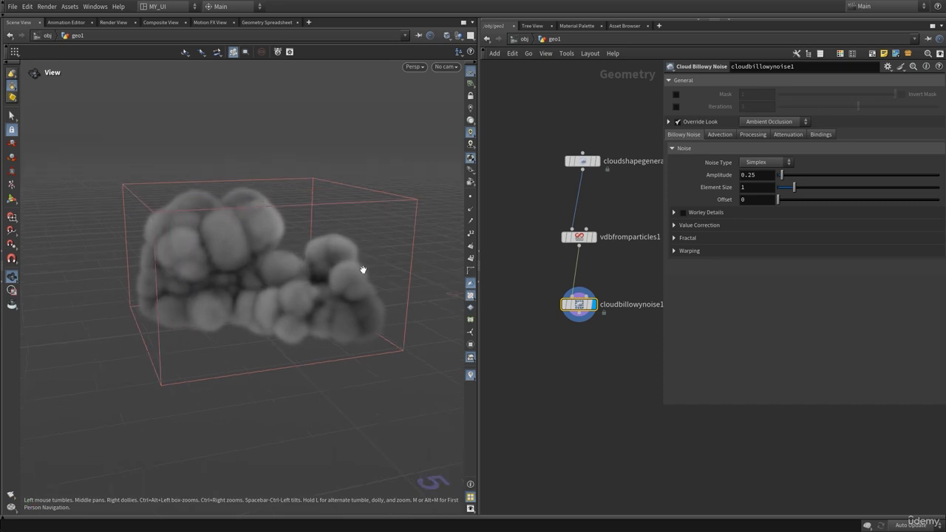
# Step: Try the Reversed Occlusion look on the cloud, and return the shading to Ambient Occlusion
pyautogui.click(768, 122)
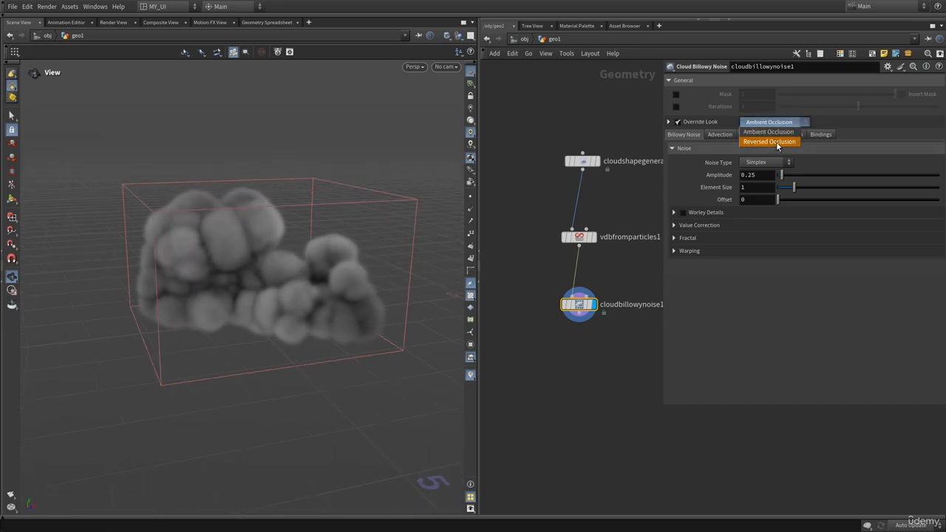
pyautogui.click(776, 146)
pyautogui.moveTo(288, 275); pyautogui.dragTo(307, 295)
pyautogui.click(770, 121)
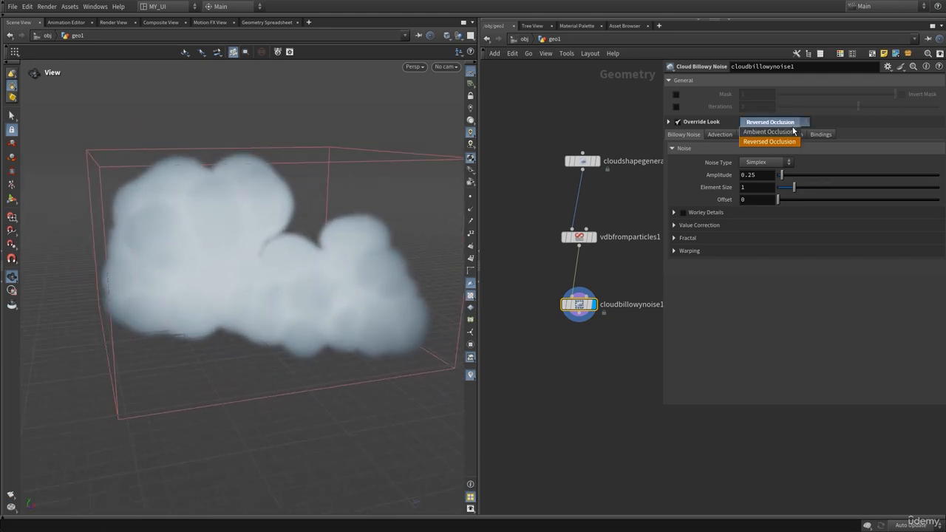
pyautogui.click(776, 134)
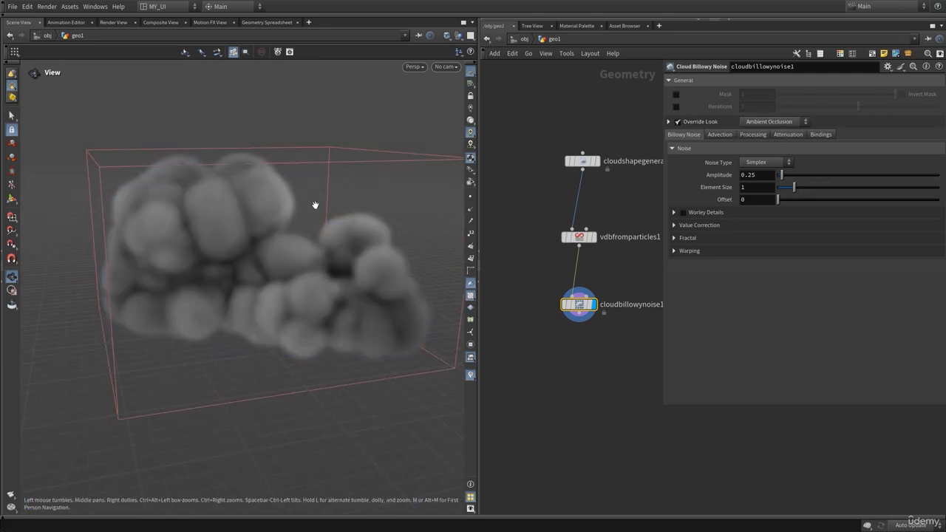
# Step: Set the Override Look density scale to 11.3 with an ambient shadow scale of 1
pyautogui.click(668, 121)
pyautogui.moveTo(792, 151); pyautogui.dragTo(796, 149)
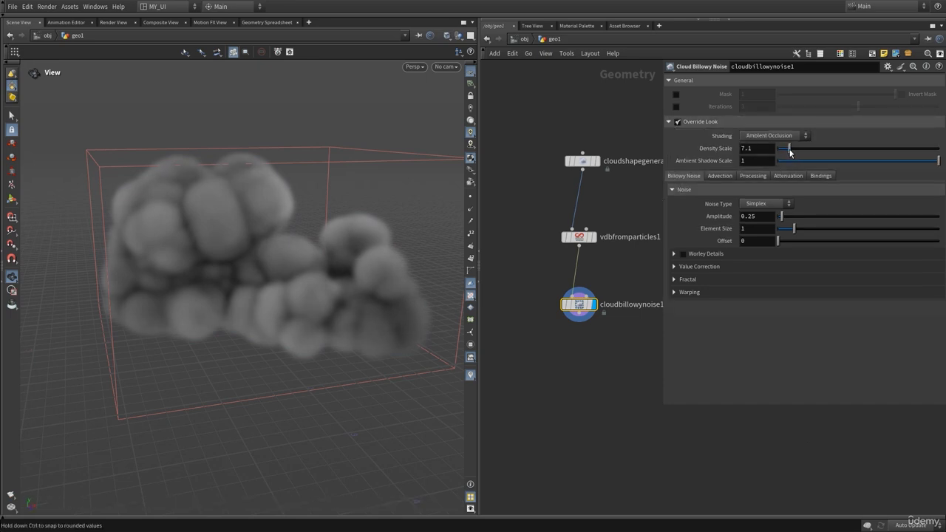
pyautogui.moveTo(918, 160)
pyautogui.mouseDown()
pyautogui.moveTo(811, 163)
pyautogui.moveTo(936, 160)
pyautogui.mouseUp()
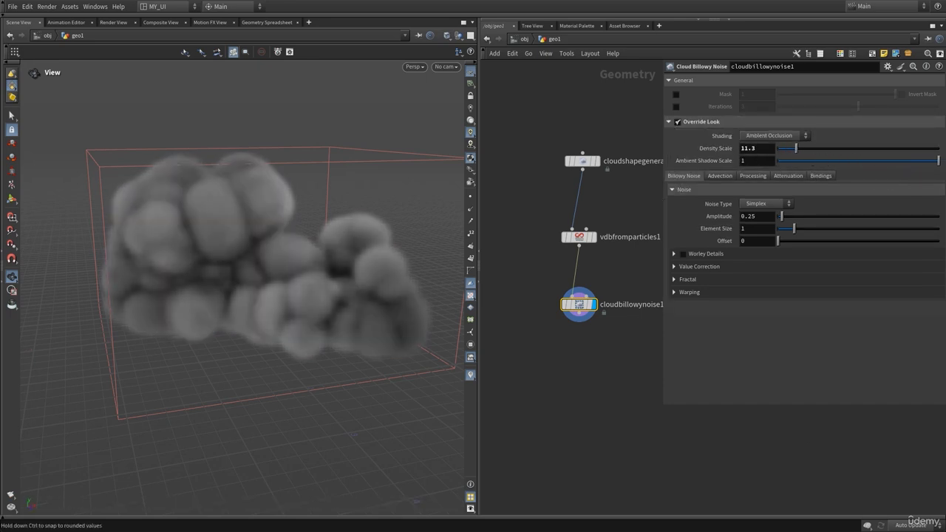
pyautogui.click(674, 123)
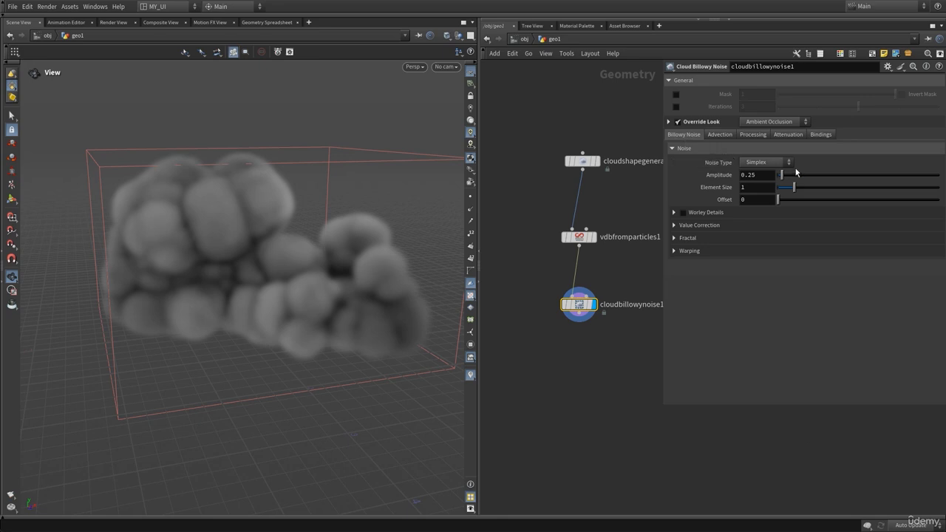
# Step: Raise the billowy noise amplitude to 0.52
pyautogui.moveTo(792, 177); pyautogui.dragTo(800, 176)
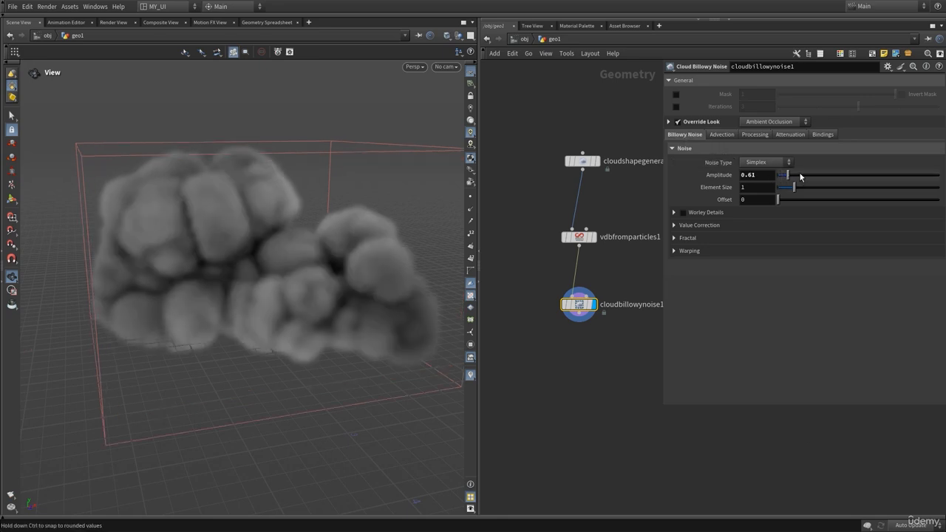
pyautogui.click(790, 176)
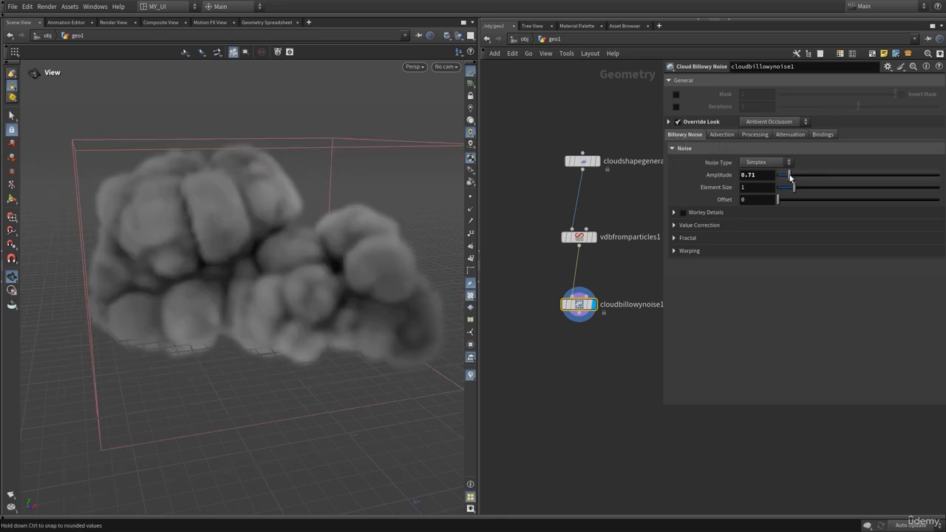
pyautogui.click(794, 177)
pyautogui.click(786, 177)
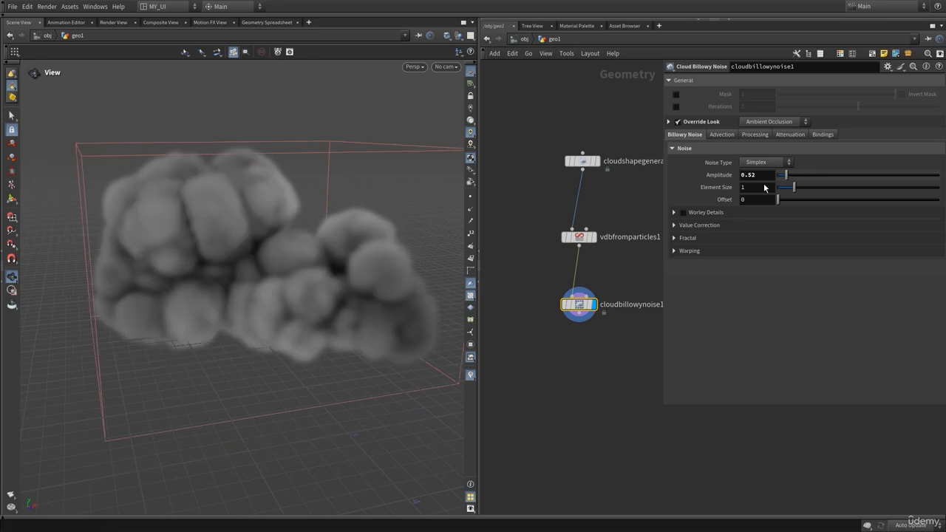
# Step: Reduce the billowy noise element size to 0.31 and inspect the finer billows from another angle
pyautogui.moveTo(313, 294); pyautogui.dragTo(315, 252)
pyautogui.click(787, 189)
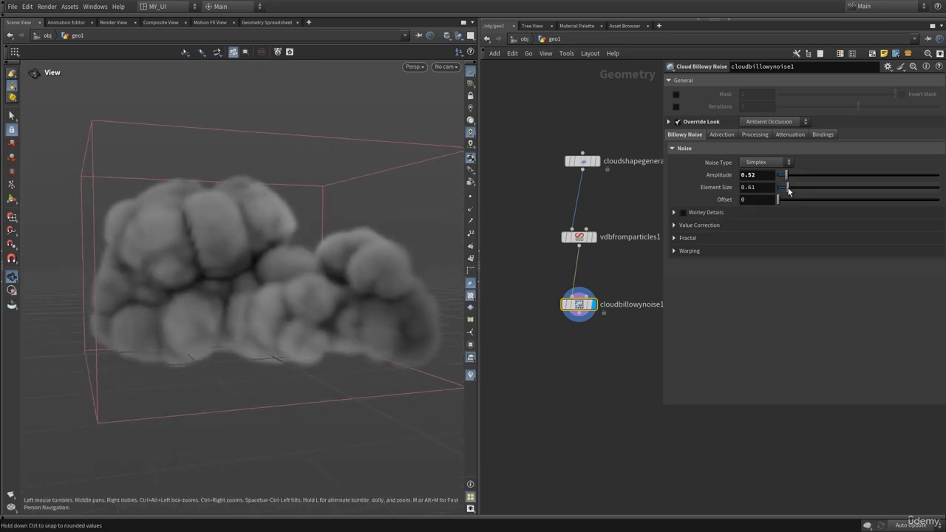
pyautogui.click(781, 189)
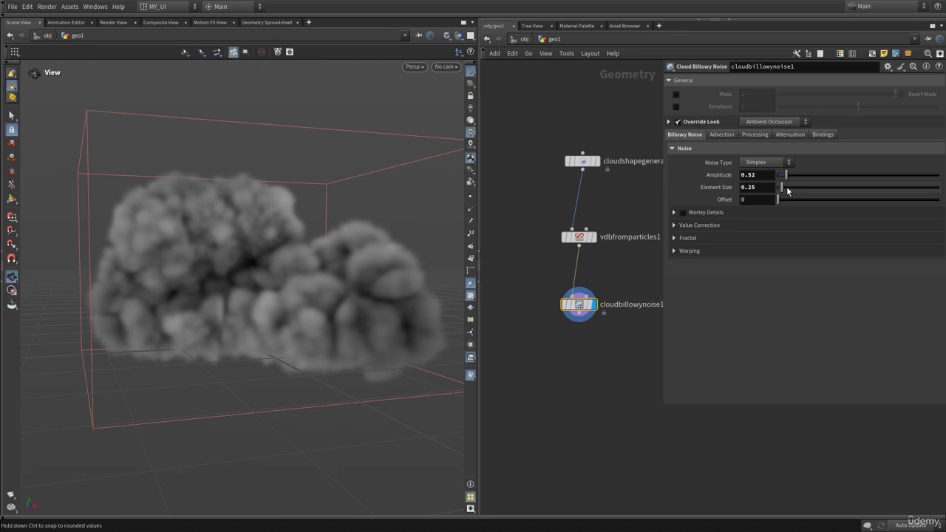
pyautogui.click(786, 190)
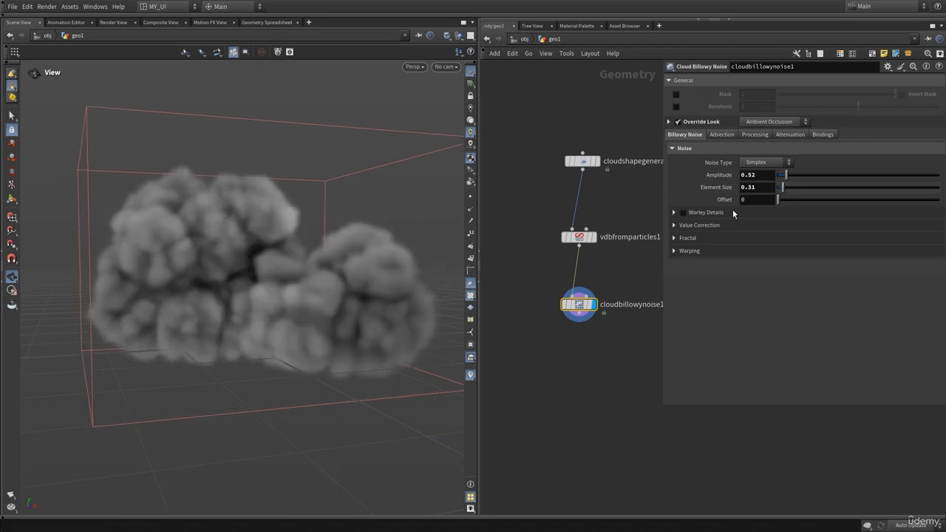
pyautogui.moveTo(189, 278); pyautogui.dragTo(238, 293)
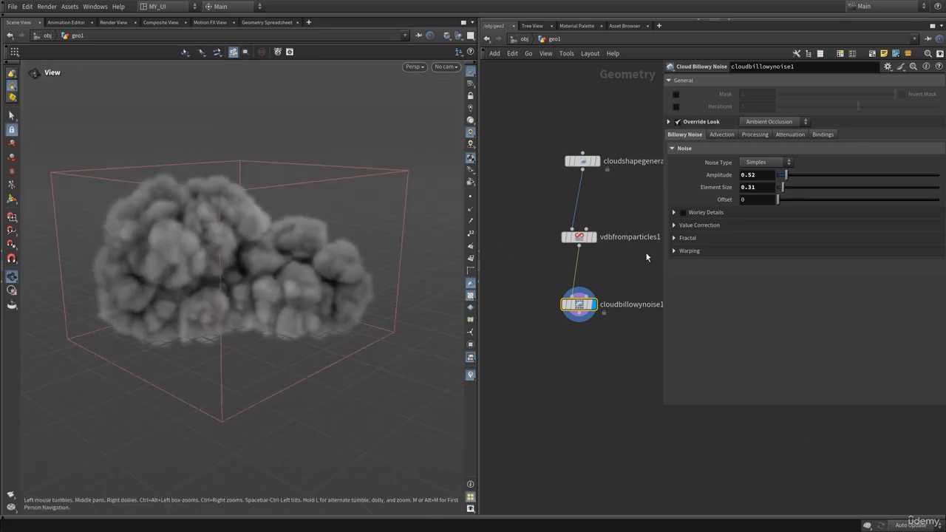
# Step: Enable Worley Details on the billowy noise and view the cloud from several angles
pyautogui.click(684, 215)
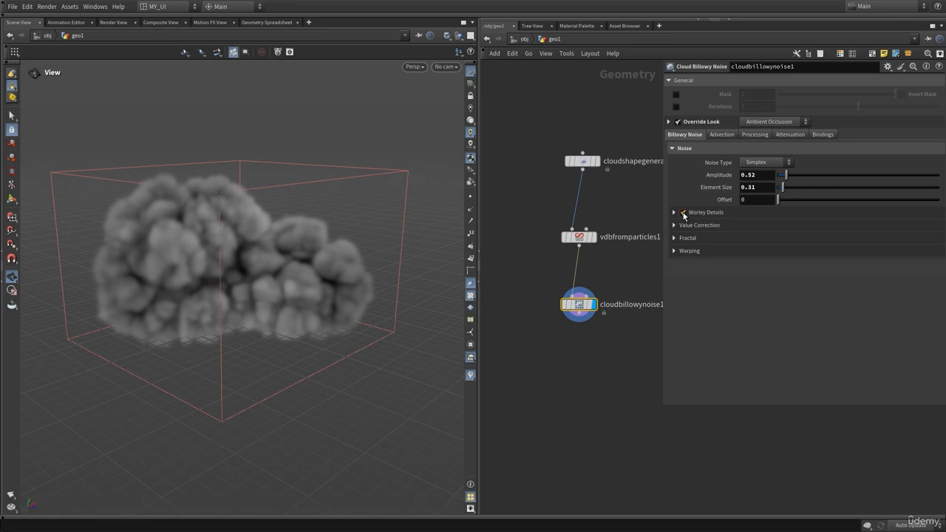
pyautogui.moveTo(215, 295); pyautogui.dragTo(180, 279)
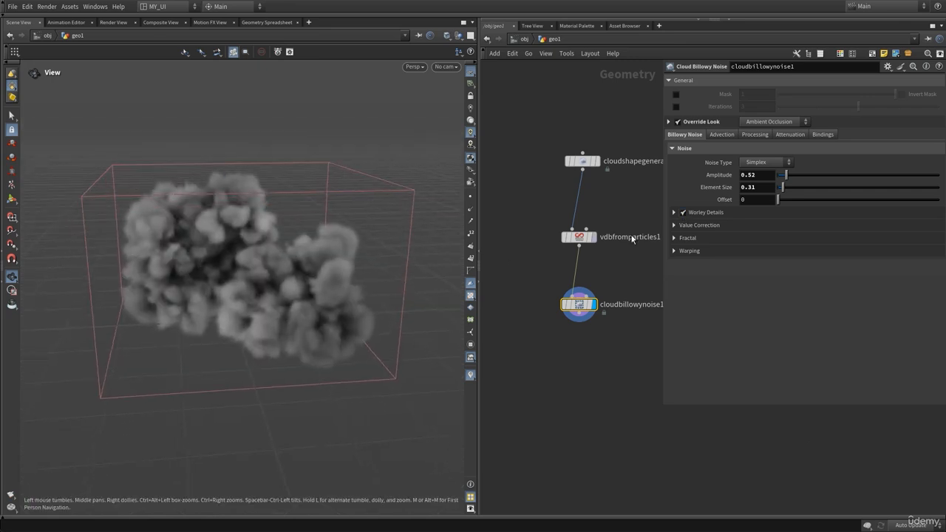
pyautogui.moveTo(300, 276); pyautogui.dragTo(399, 268)
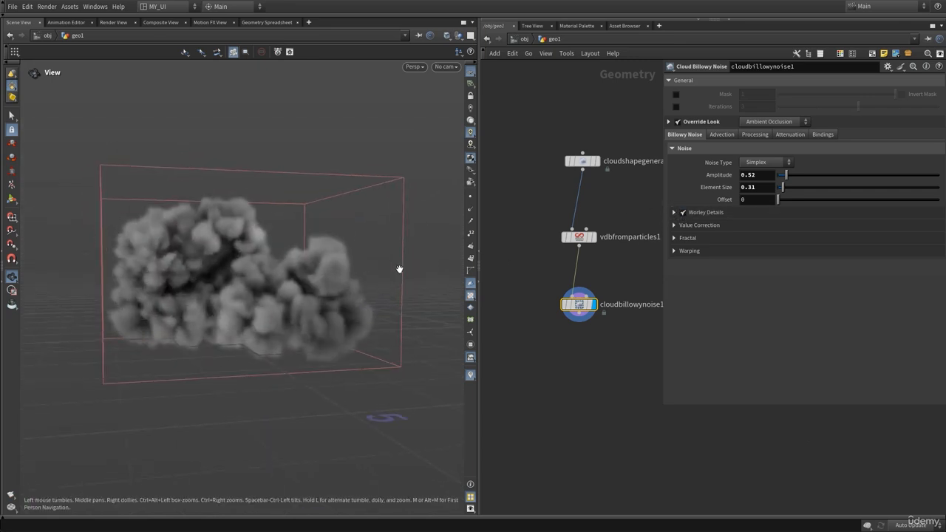
# Step: Lower the billowy noise amplitude to 0.1 and look over the softened cloud
pyautogui.moveTo(789, 178); pyautogui.dragTo(785, 177)
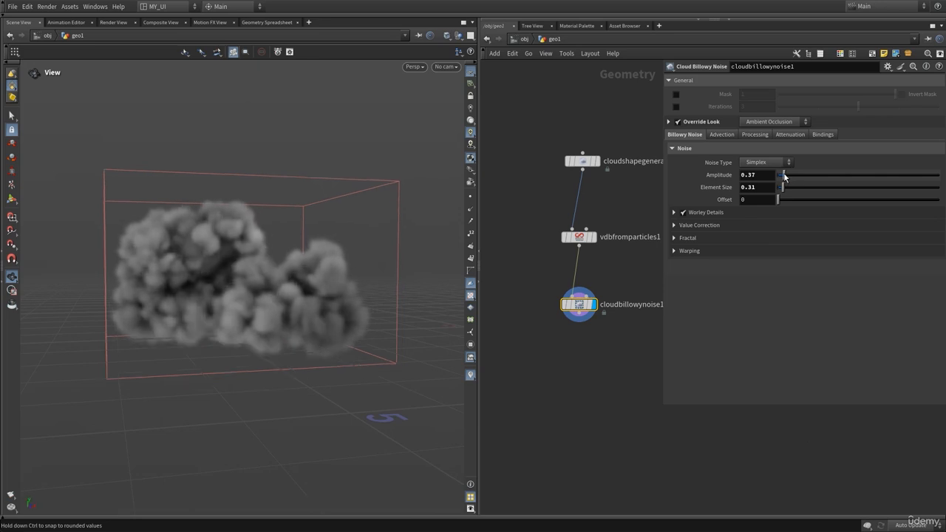
pyautogui.click(758, 174)
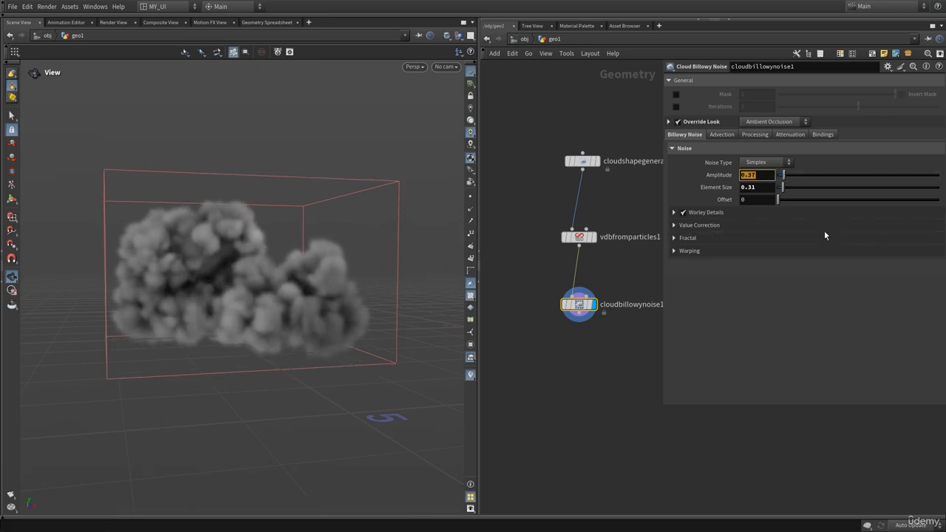
pyautogui.write('.1')
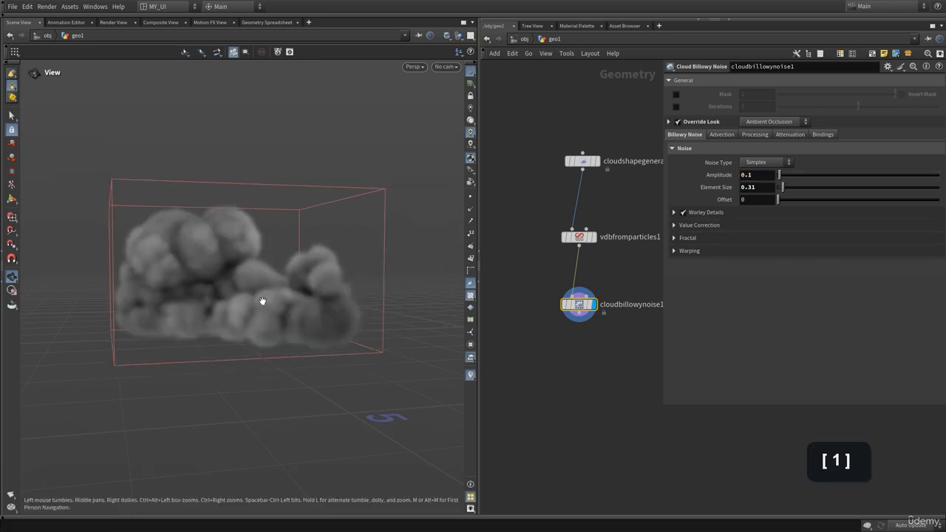
pyautogui.moveTo(262, 301)
pyautogui.mouseDown()
pyautogui.moveTo(260, 337)
pyautogui.moveTo(274, 305)
pyautogui.mouseUp()
pyautogui.moveTo(214, 296); pyautogui.dragTo(222, 314)
# Step: Try a billowy noise amplitude of 0.3 for comparison, and return it to 0.1
pyautogui.click(756, 175)
pyautogui.write('0.2')
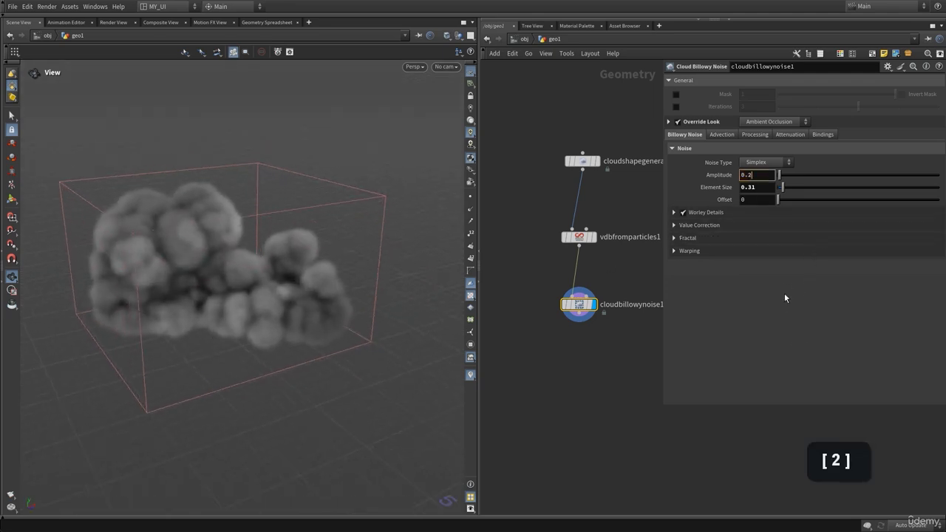
pyautogui.press('BackSpace')
pyautogui.write('3')
pyautogui.moveTo(222, 274); pyautogui.dragTo(190, 264)
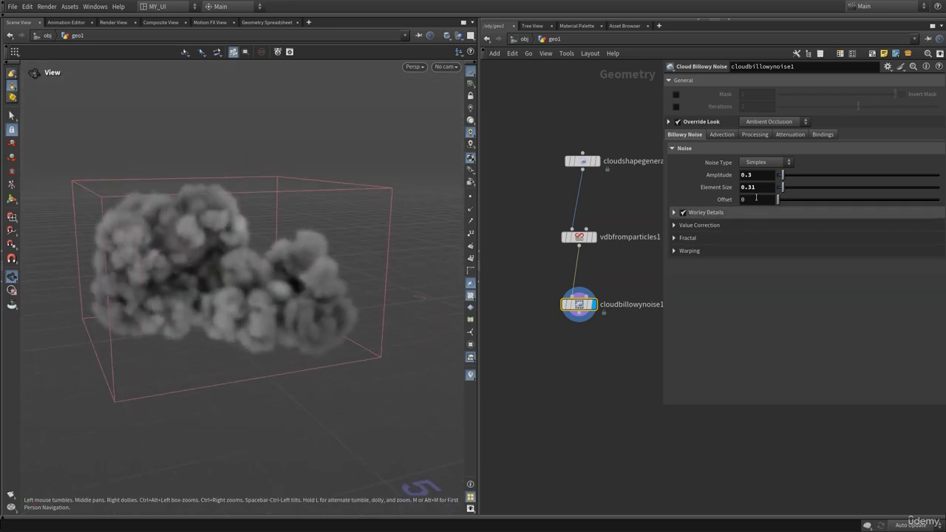
pyautogui.click(757, 174)
pyautogui.write('0.1')
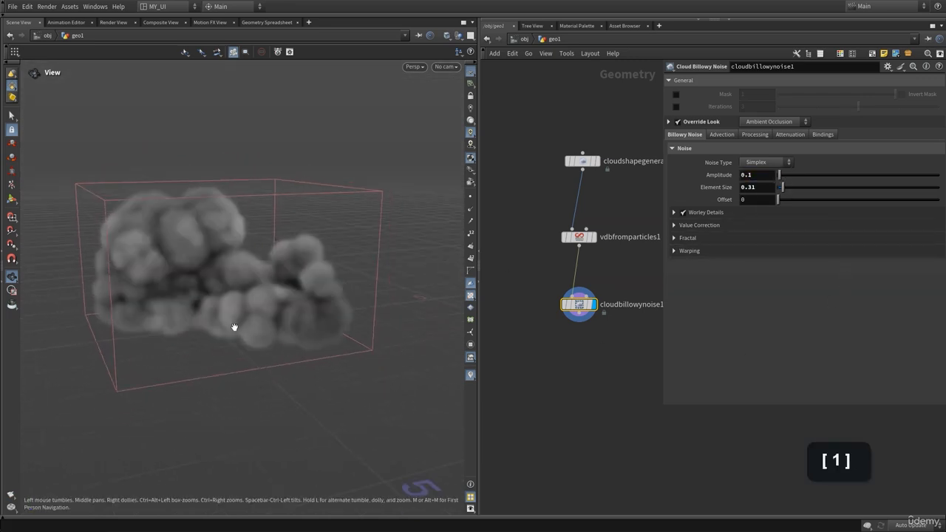
# Step: Enable Advect Noise on the cloud billowy noise and inspect the cloud from another angle
pyautogui.moveTo(233, 327); pyautogui.dragTo(203, 308)
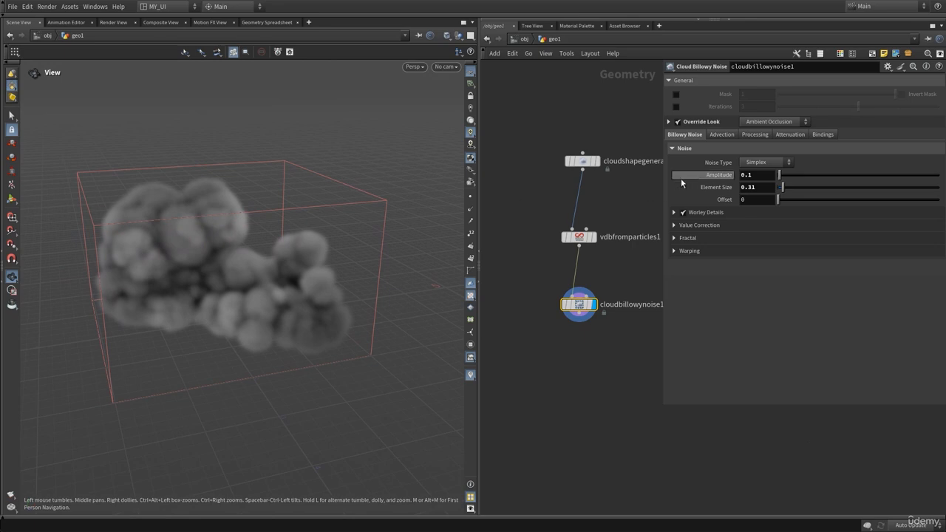
pyautogui.click(722, 133)
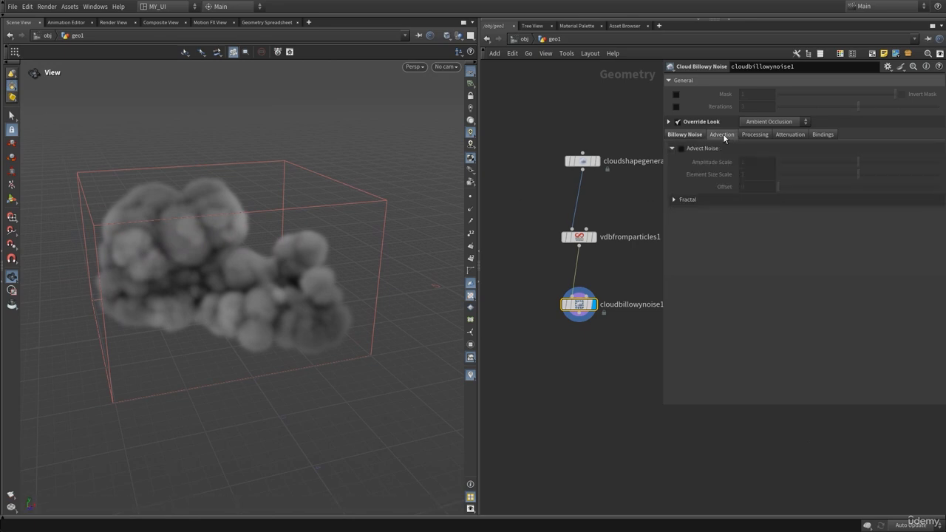
pyautogui.click(681, 148)
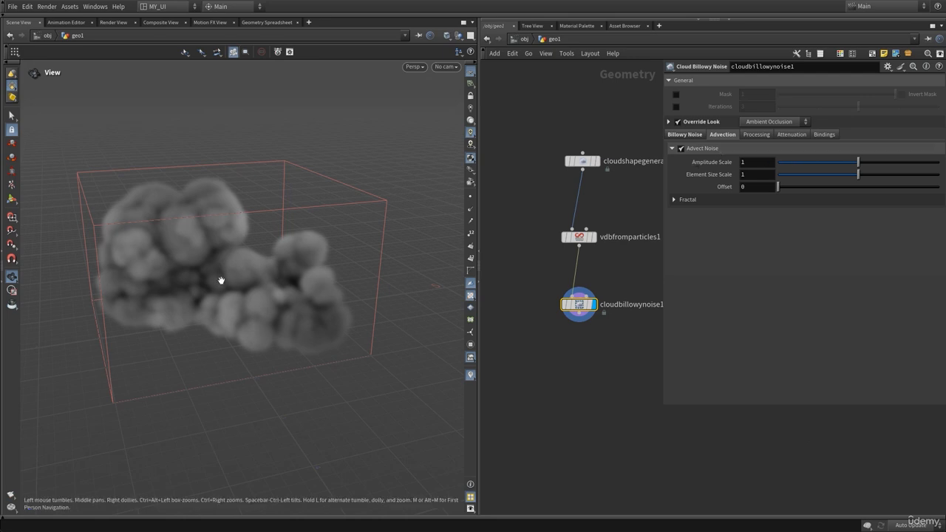
pyautogui.moveTo(207, 261); pyautogui.dragTo(191, 249)
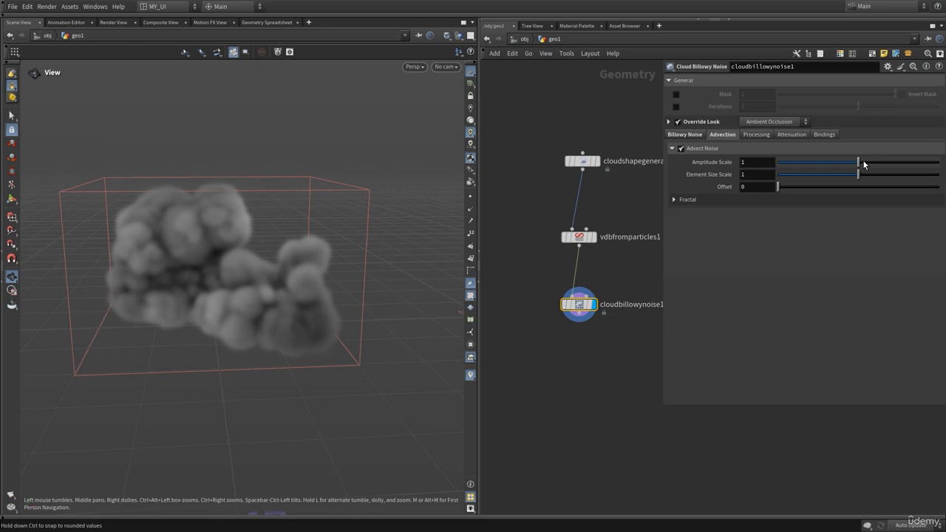
# Step: Try an advection amplitude scale of 1.558 and an element size scale of 0.405 on the billowy noise
pyautogui.moveTo(863, 163); pyautogui.dragTo(903, 162)
pyautogui.moveTo(287, 273); pyautogui.dragTo(242, 275)
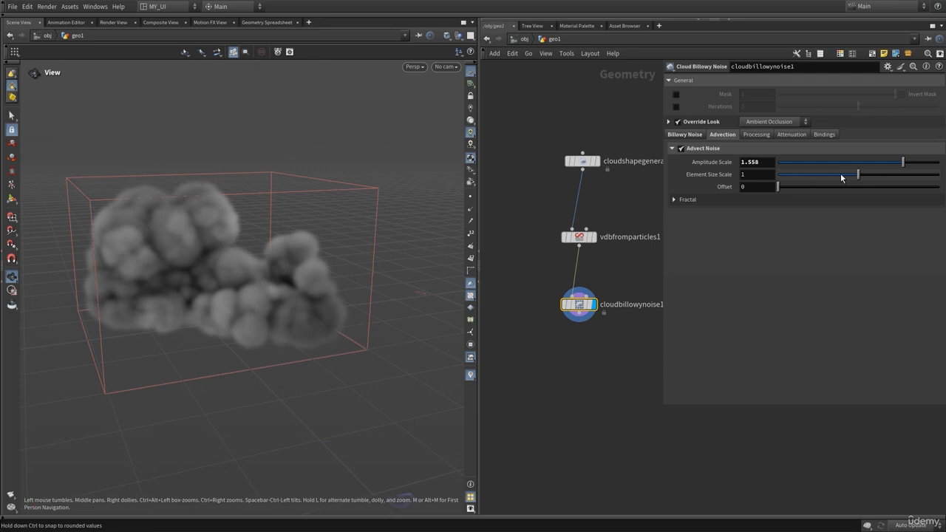
pyautogui.moveTo(840, 173); pyautogui.dragTo(810, 178)
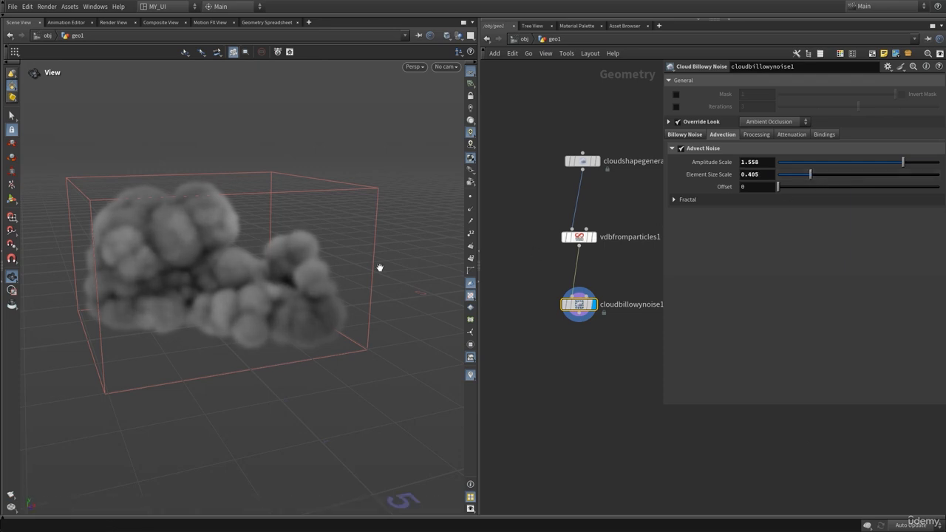
pyautogui.click(694, 136)
pyautogui.click(723, 136)
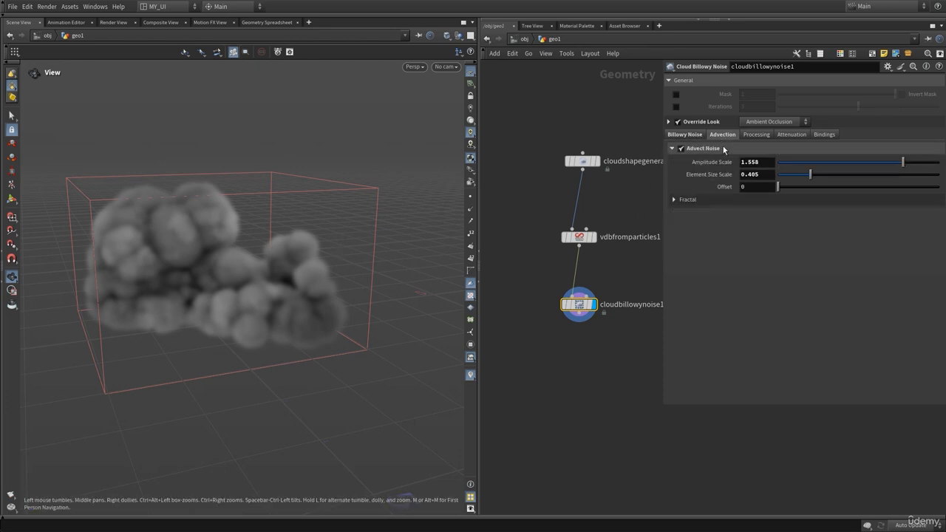
# Step: Set the advection amplitude scale to 1.975 and element size scale to 0.209, and inspect the cloud up close and from a distance
pyautogui.moveTo(902, 162); pyautogui.dragTo(936, 162)
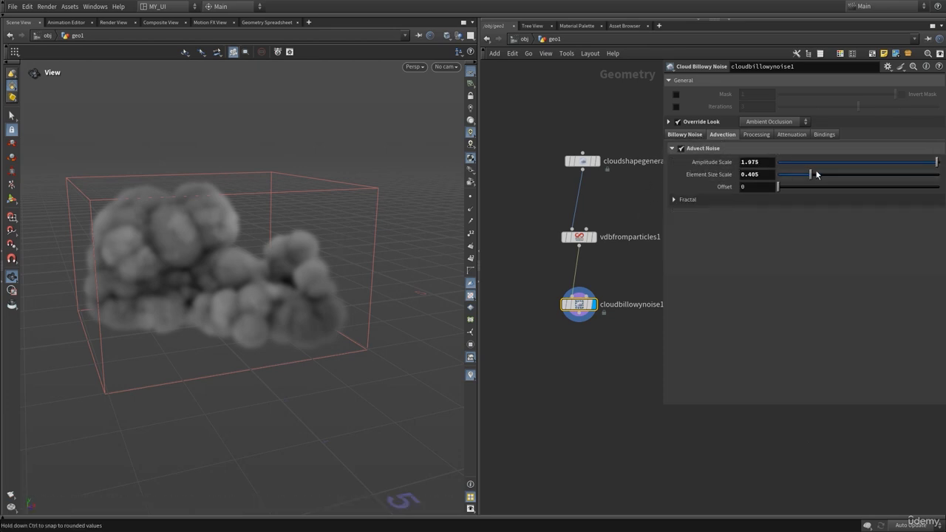
pyautogui.moveTo(799, 181); pyautogui.dragTo(795, 178)
pyautogui.moveTo(289, 293); pyautogui.dragTo(243, 277)
pyautogui.moveTo(259, 281); pyautogui.dragTo(421, 325, button='right')
pyautogui.moveTo(421, 325); pyautogui.dragTo(334, 308)
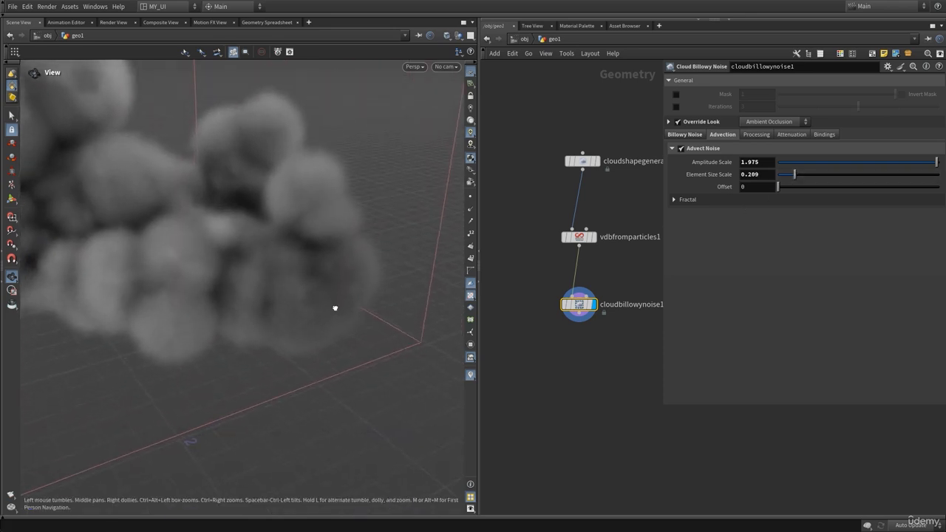
pyautogui.moveTo(289, 289); pyautogui.dragTo(130, 269, button='right')
pyautogui.moveTo(207, 249); pyautogui.dragTo(180, 271)
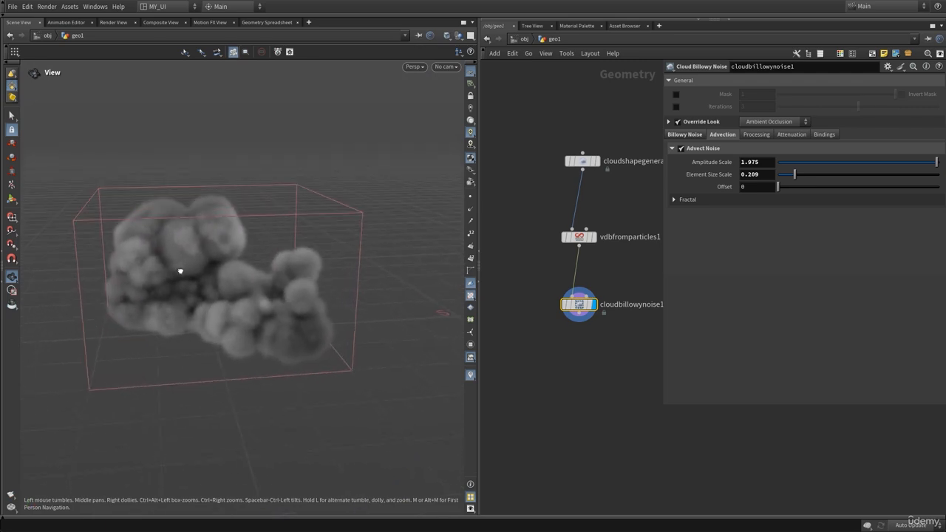
# Step: Try a voxel size of 0.01 on the VDB from Particles node, and settle on 0.02
pyautogui.click(578, 237)
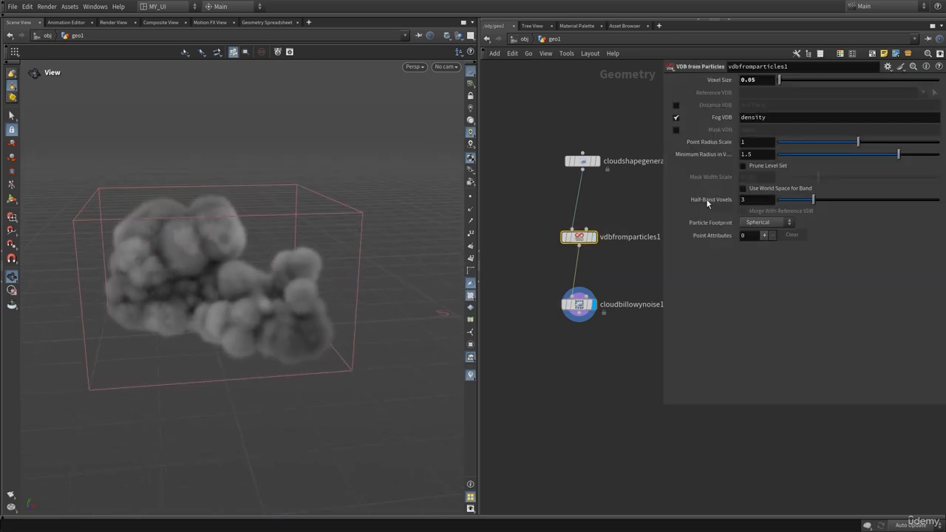
pyautogui.click(760, 80)
pyautogui.press('BackSpace')
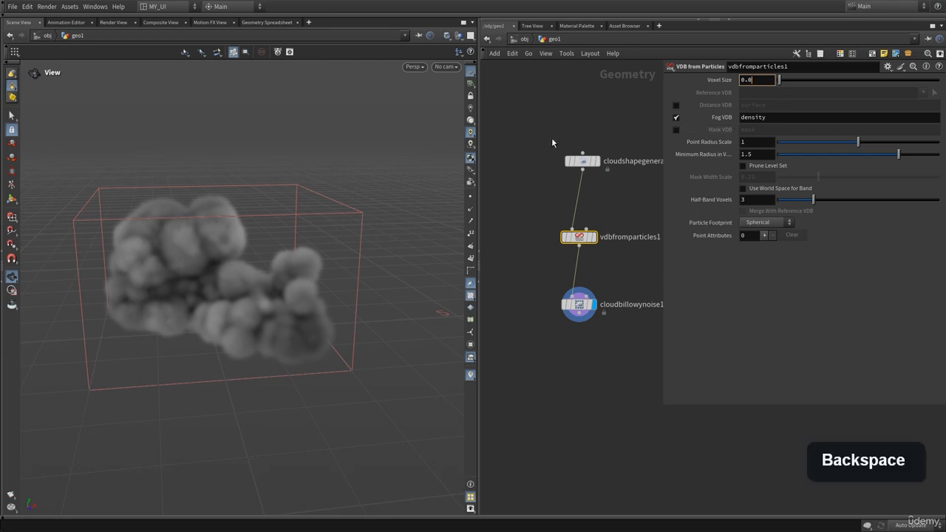
pyautogui.write('1')
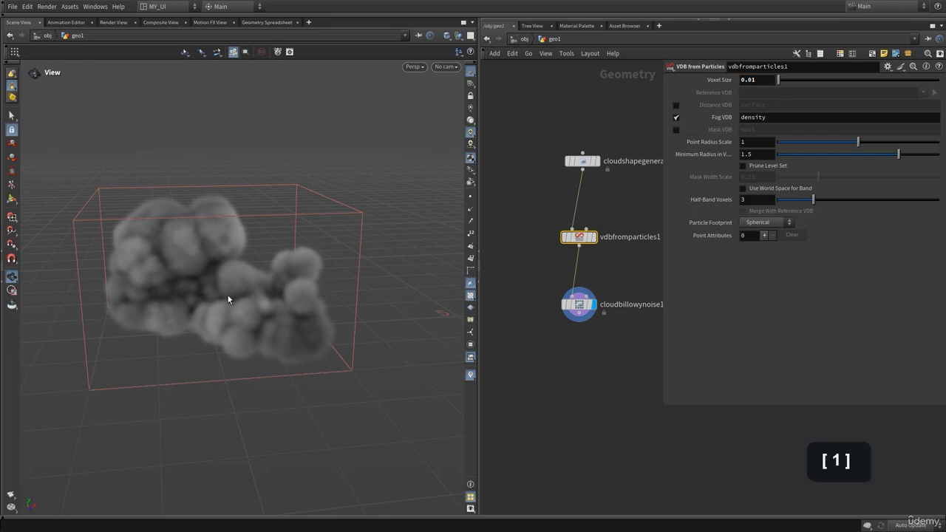
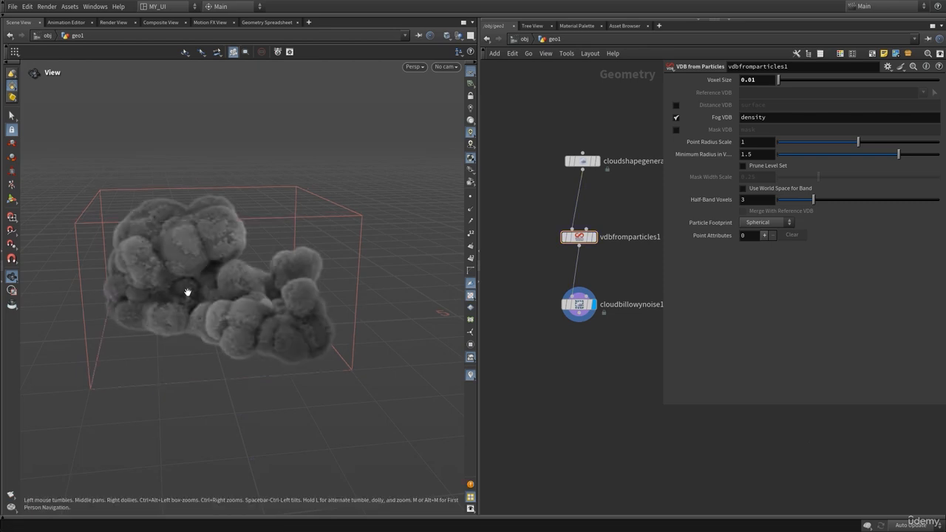
pyautogui.moveTo(187, 289); pyautogui.dragTo(242, 293)
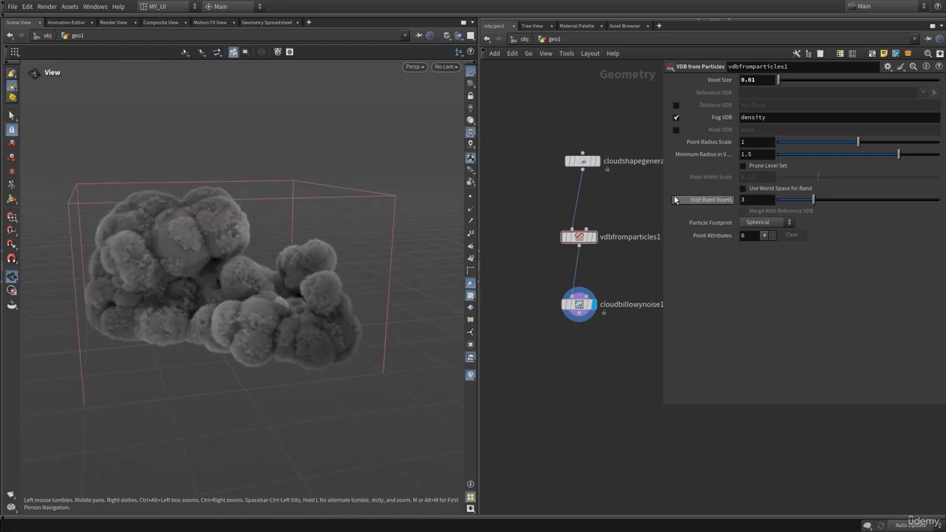
pyautogui.click(762, 79)
pyautogui.press('BackSpace')
pyautogui.write('2')
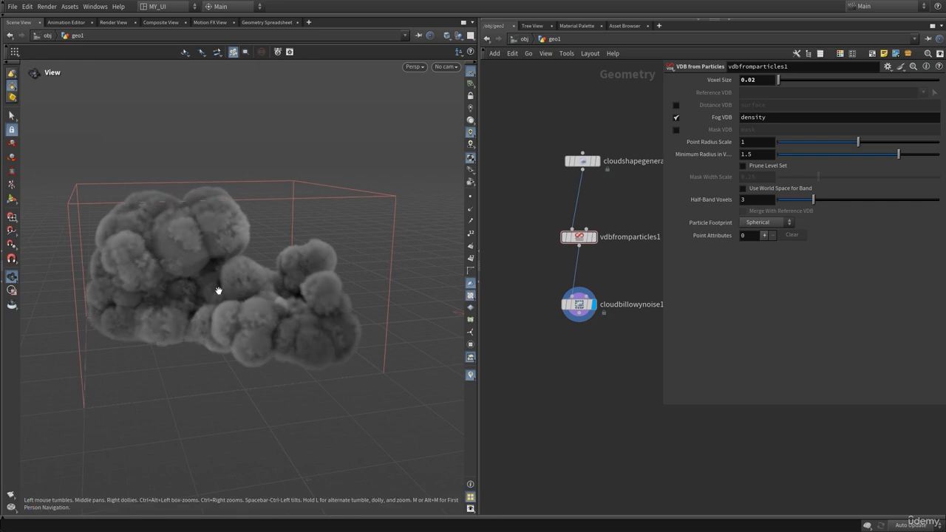
pyautogui.moveTo(217, 289)
pyautogui.mouseDown()
pyautogui.moveTo(204, 271)
pyautogui.moveTo(202, 297)
pyautogui.moveTo(221, 288)
pyautogui.mouseUp()
# Step: Set the number of noises to 2 in the cloud billowy noise's processing settings
pyautogui.click(578, 304)
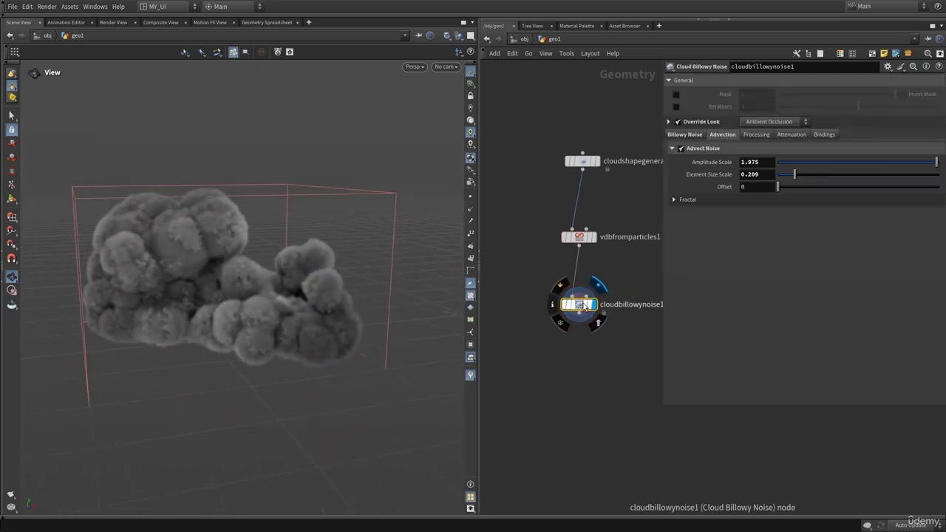
pyautogui.click(756, 135)
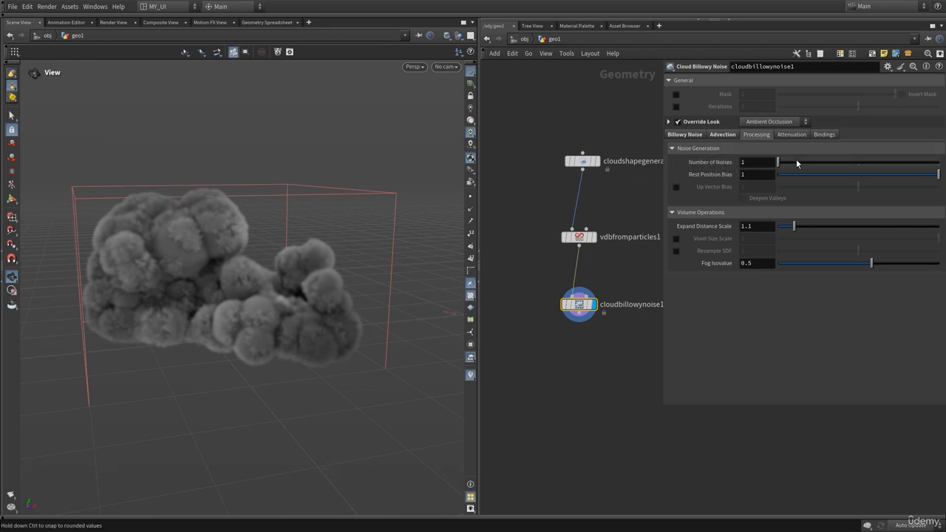
pyautogui.moveTo(778, 162); pyautogui.dragTo(837, 164)
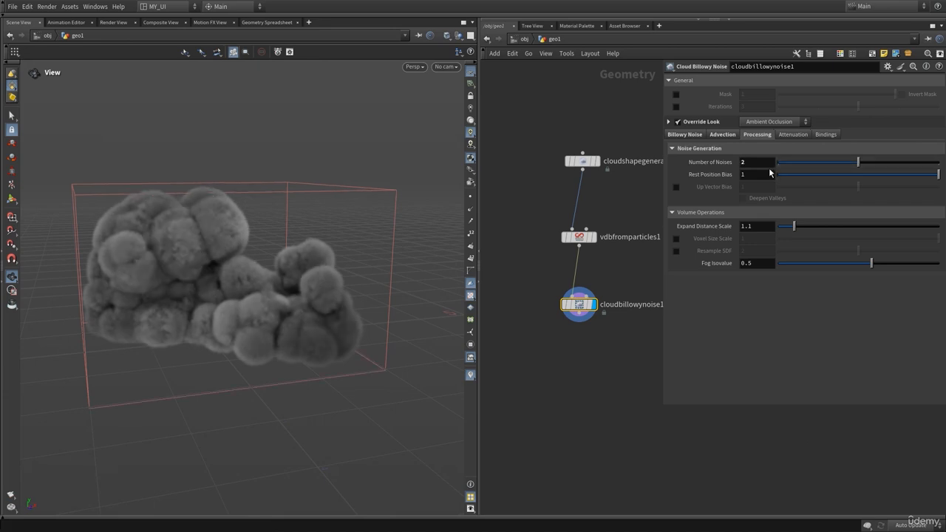
# Step: Raise the billowy noise's expand distance scale to 1.135 and check the cloud's edges in the view
pyautogui.click(693, 135)
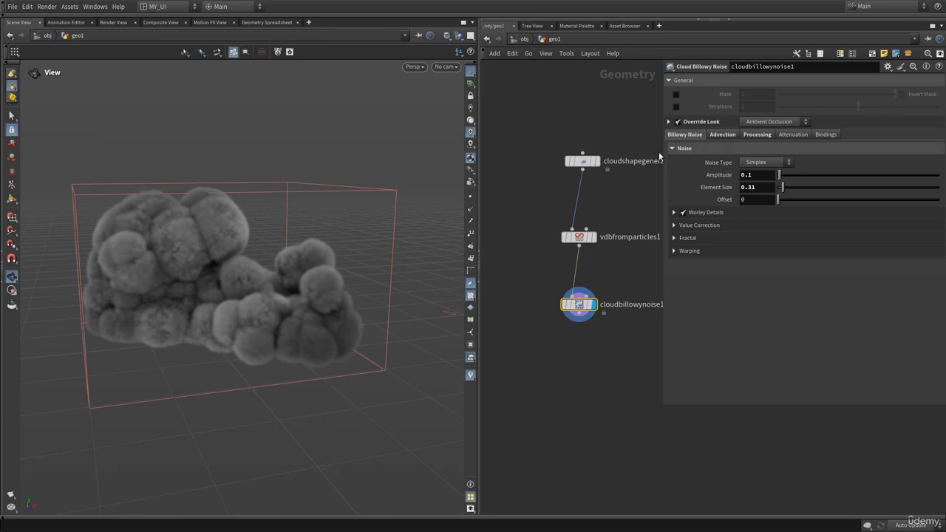
pyautogui.click(756, 135)
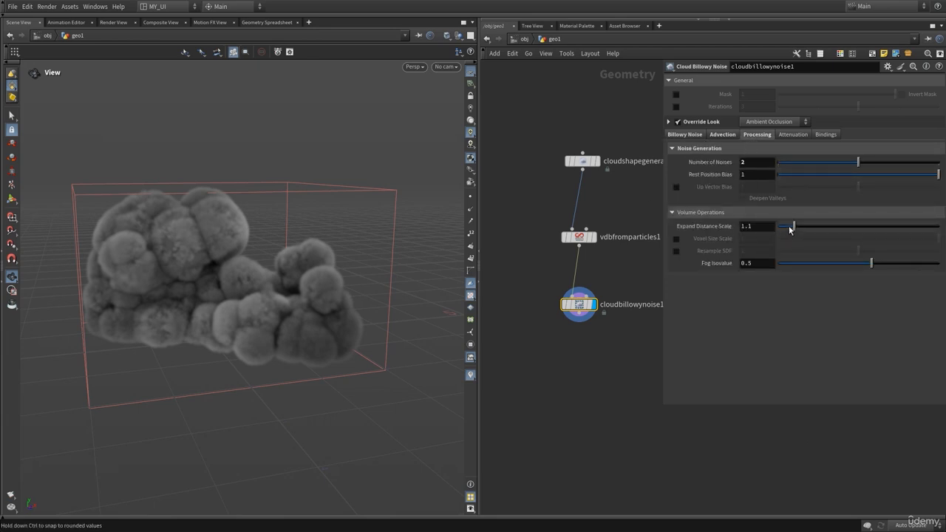
pyautogui.moveTo(794, 228); pyautogui.dragTo(801, 228)
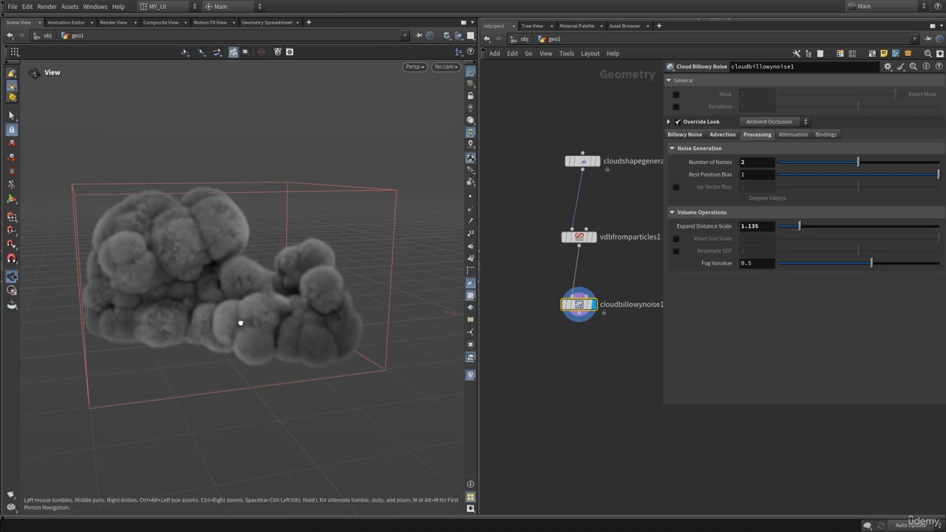
pyautogui.moveTo(240, 323)
pyautogui.mouseDown()
pyautogui.moveTo(232, 317)
pyautogui.moveTo(232, 327)
pyautogui.mouseUp()
pyautogui.moveTo(549, 235)
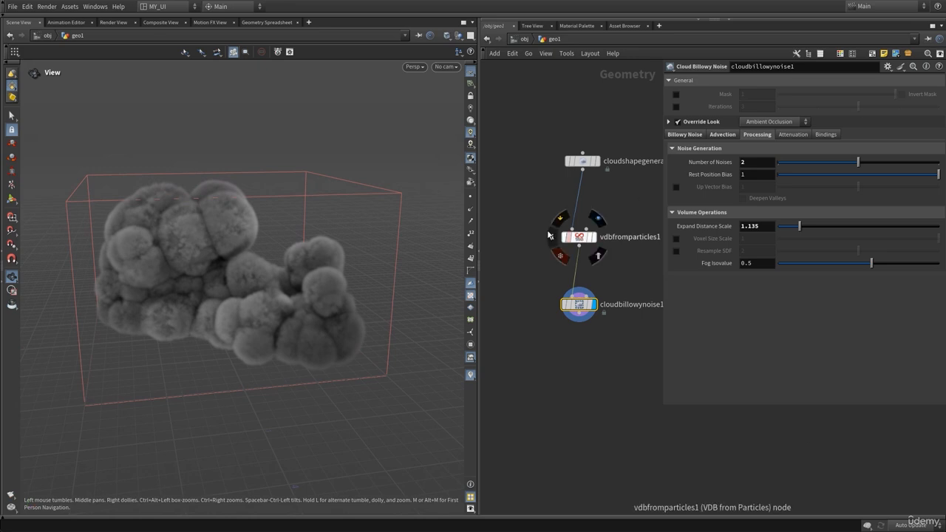
pyautogui.click(584, 236)
pyautogui.click(579, 304)
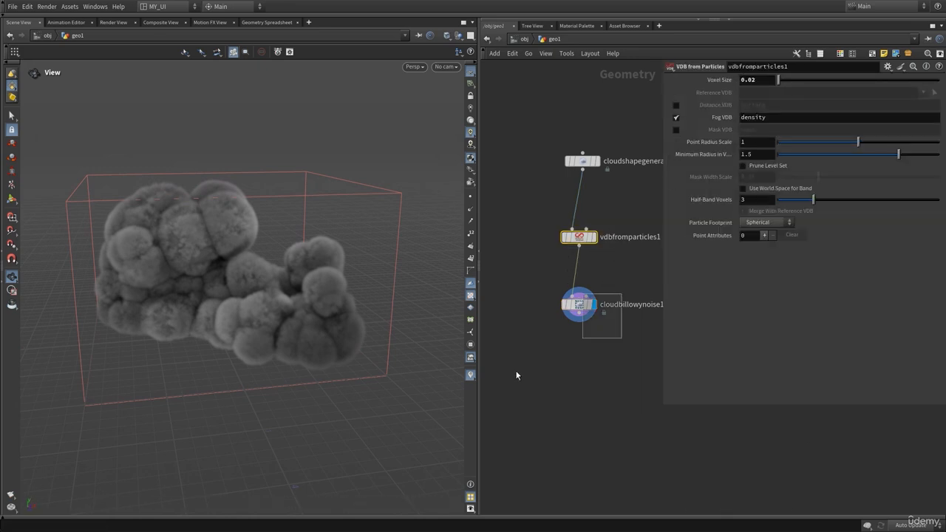
# Step: Add a Cloud Wispy Noise node below the billowy noise in the network
pyautogui.moveTo(579, 386); pyautogui.dragTo(586, 349, button='middle')
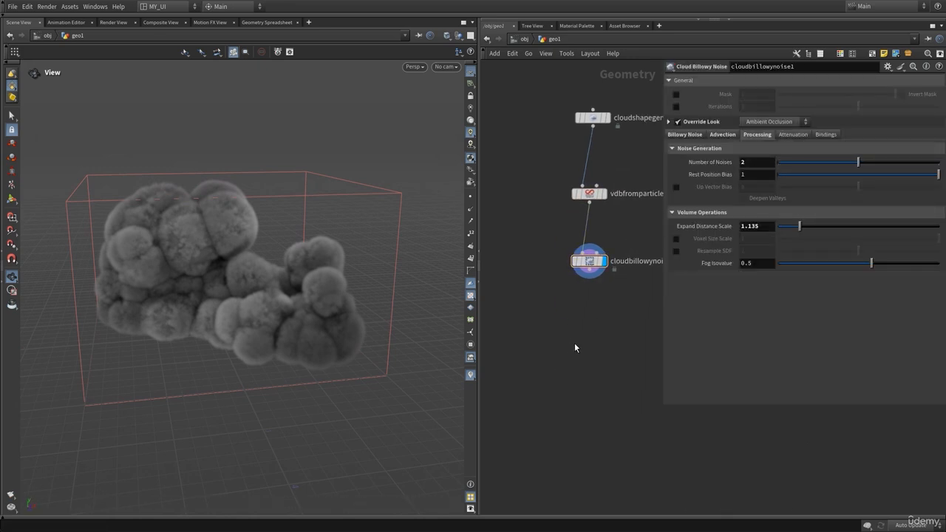
pyautogui.press('p')
pyautogui.press('Tab')
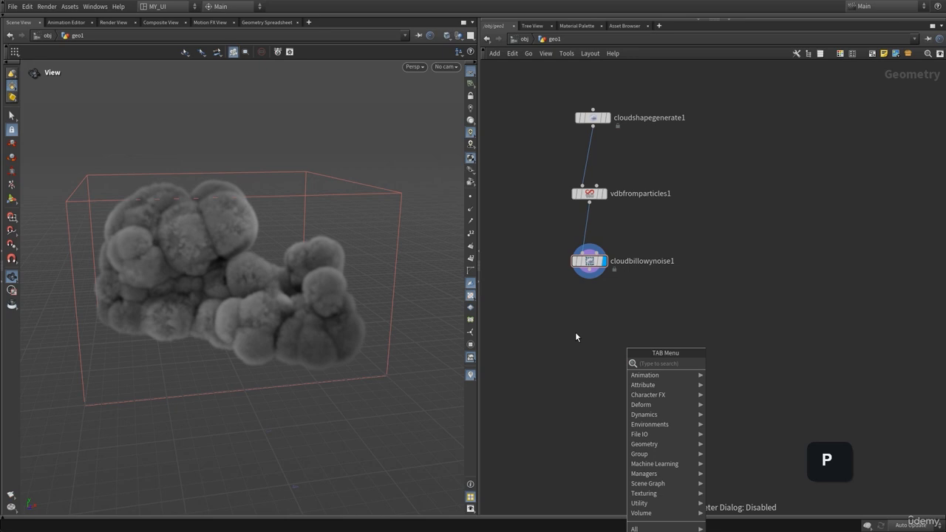
pyautogui.write('cloud')
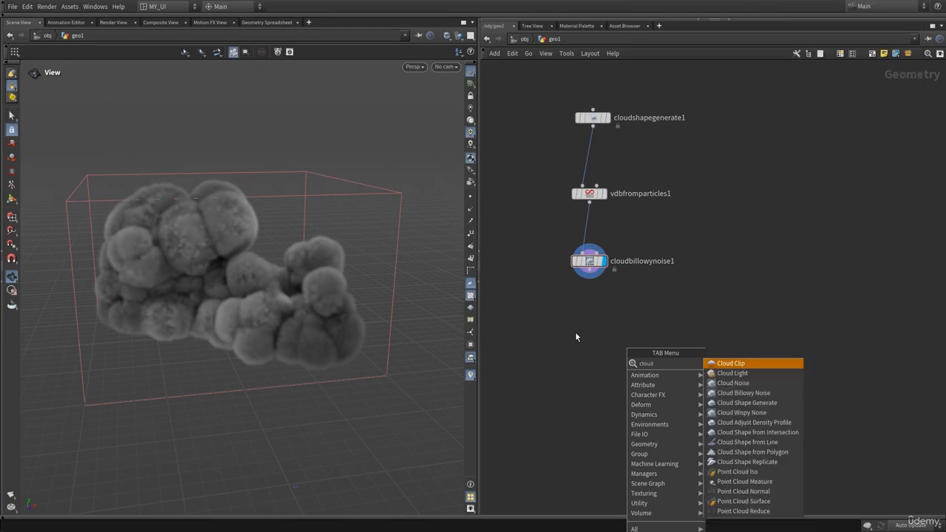
pyautogui.write('n')
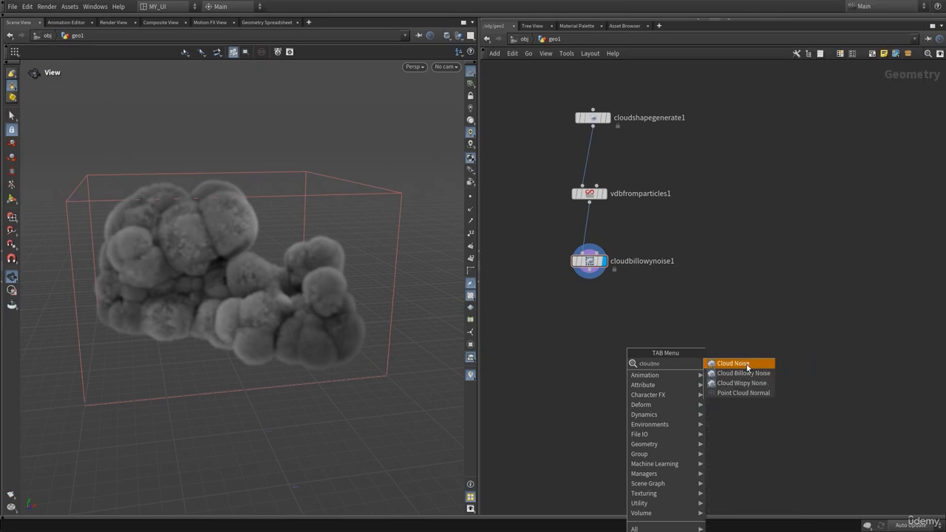
pyautogui.write('o')
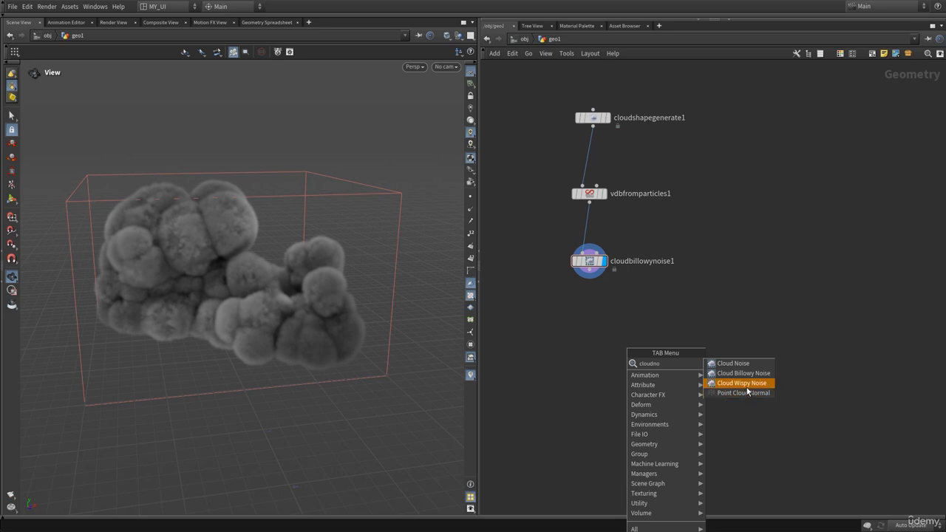
pyautogui.click(747, 383)
pyautogui.click(613, 365)
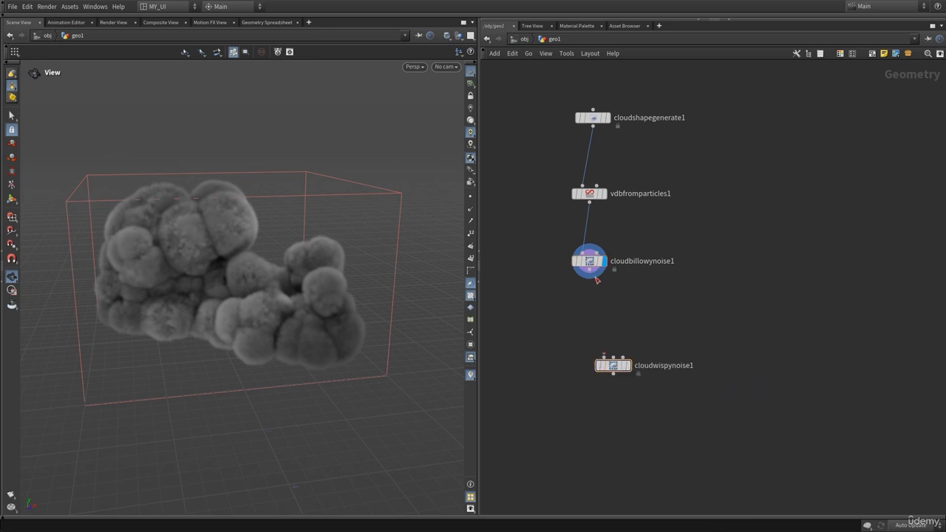
# Step: Connect the billowy noise output to the wispy noise's first input, display the wispy noise and place it directly beneath
pyautogui.click(588, 270)
pyautogui.click(612, 357)
pyautogui.click(634, 346)
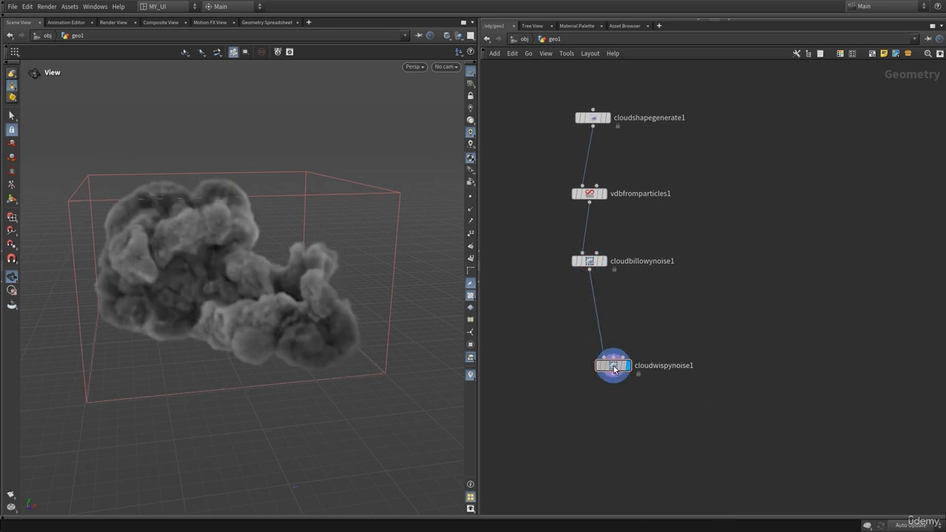
pyautogui.moveTo(613, 370); pyautogui.dragTo(583, 319)
pyautogui.moveTo(385, 317); pyautogui.dragTo(207, 296)
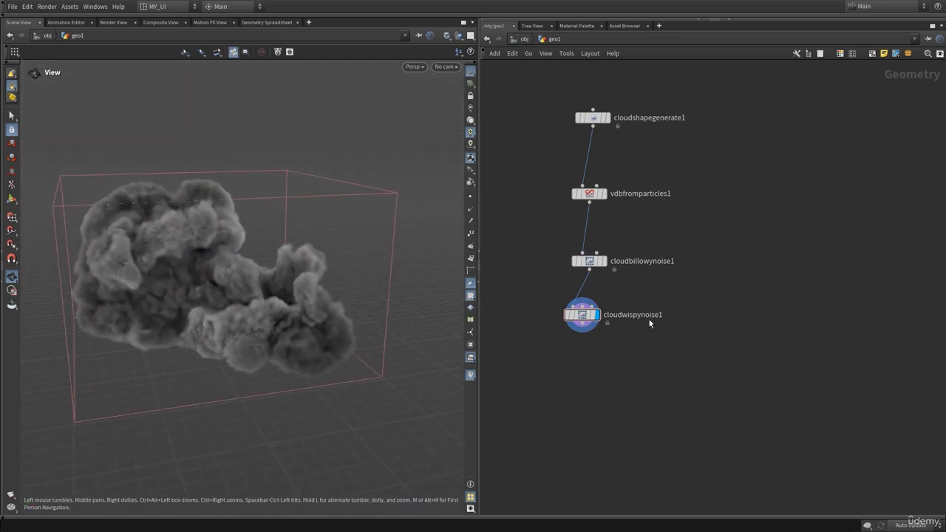
# Step: Set the wispy noise amplitude to 2.14 and element size to 0.84, and view the cloud from another angle
pyautogui.press('p')
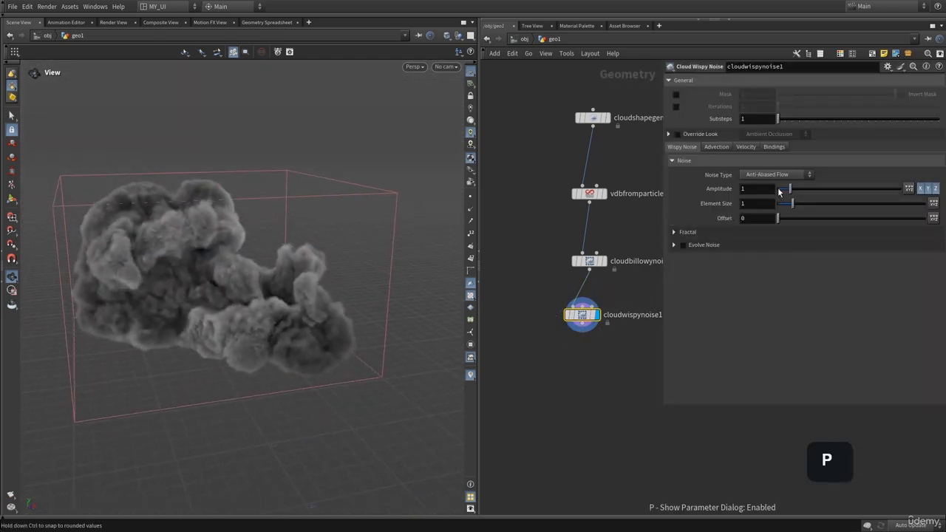
pyautogui.moveTo(791, 189)
pyautogui.mouseDown()
pyautogui.moveTo(804, 188)
pyautogui.moveTo(786, 203)
pyautogui.moveTo(832, 205)
pyautogui.moveTo(790, 200)
pyautogui.mouseUp()
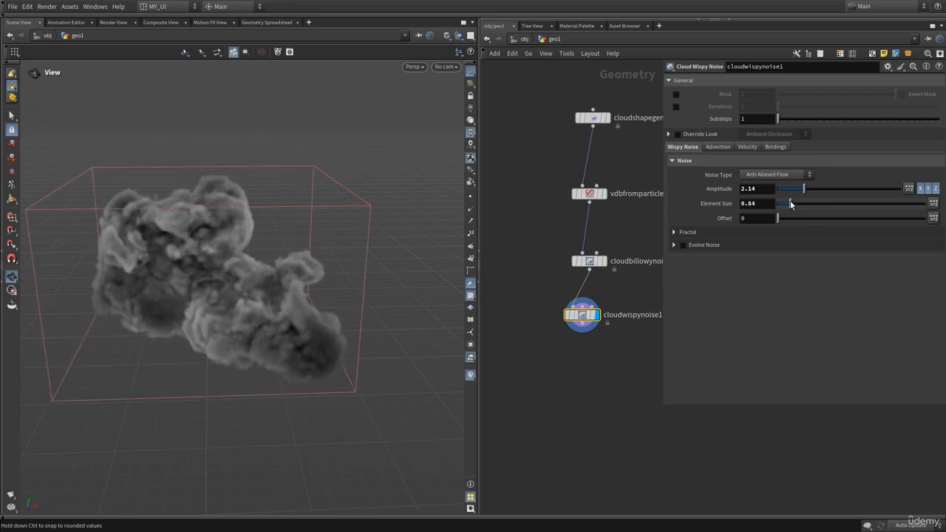
pyautogui.moveTo(253, 262)
pyautogui.mouseDown()
pyautogui.moveTo(270, 288)
pyautogui.moveTo(249, 276)
pyautogui.moveTo(257, 261)
pyautogui.mouseUp()
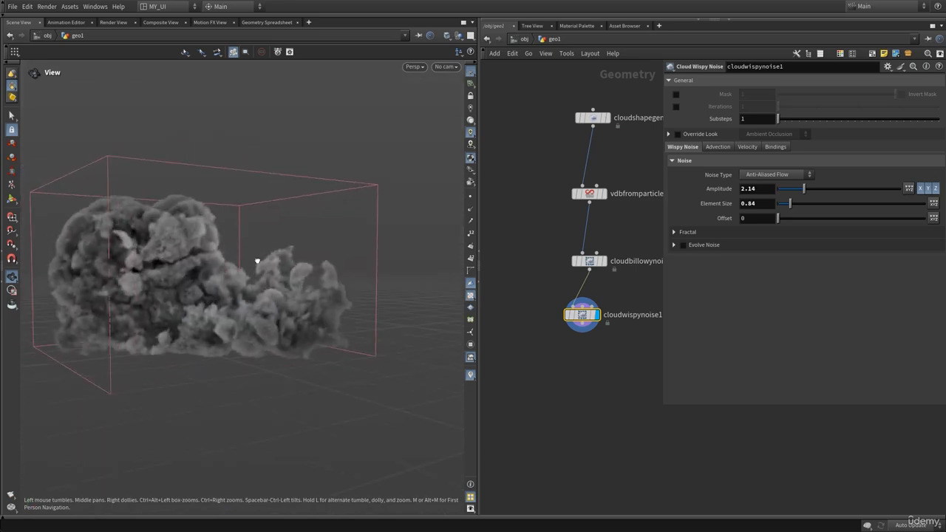
# Step: Set the wispy noise amplitude to 1, enable Advect Noise in its advection settings, and check the cloud from another angle
pyautogui.doubleClick(764, 188)
pyautogui.write('1')
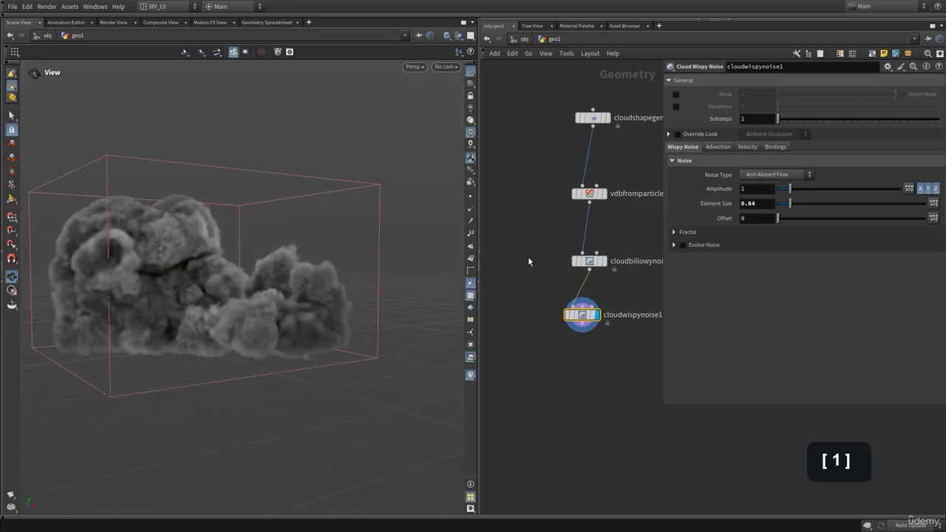
pyautogui.click(718, 147)
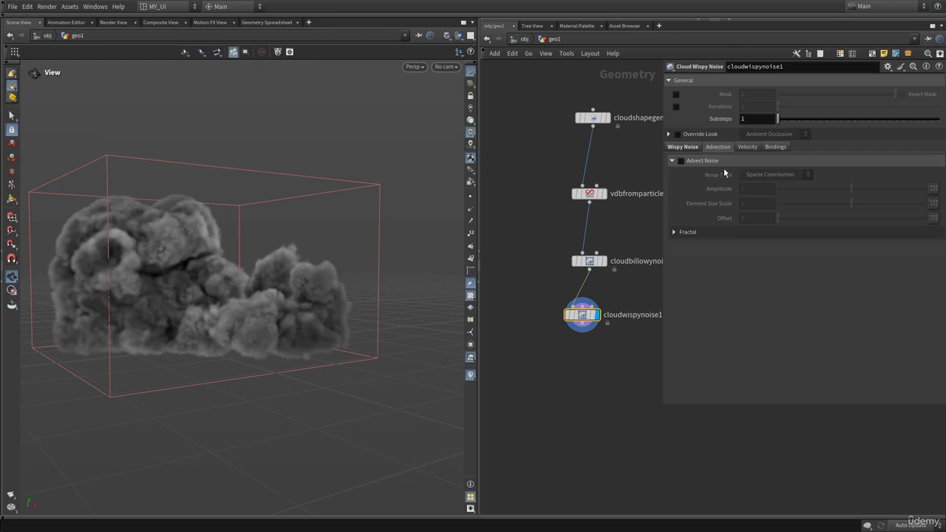
pyautogui.click(680, 161)
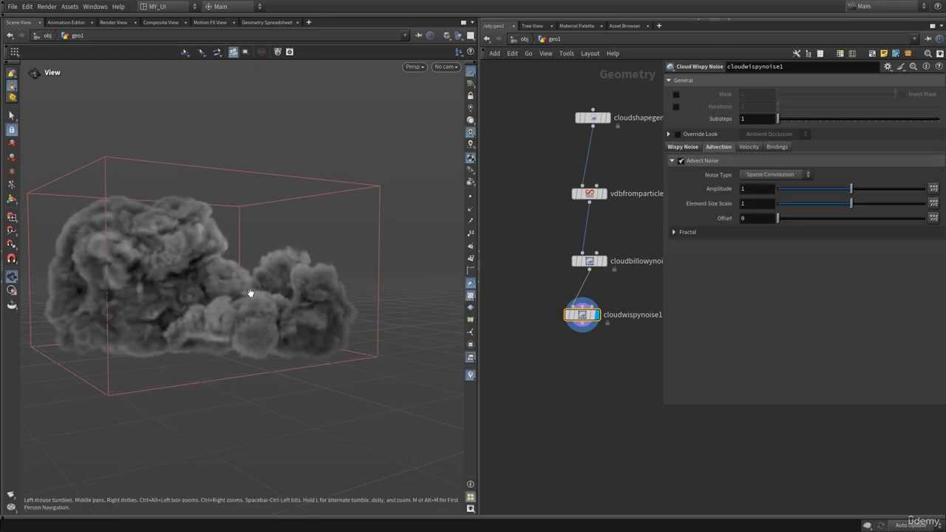
pyautogui.moveTo(232, 320); pyautogui.dragTo(180, 305)
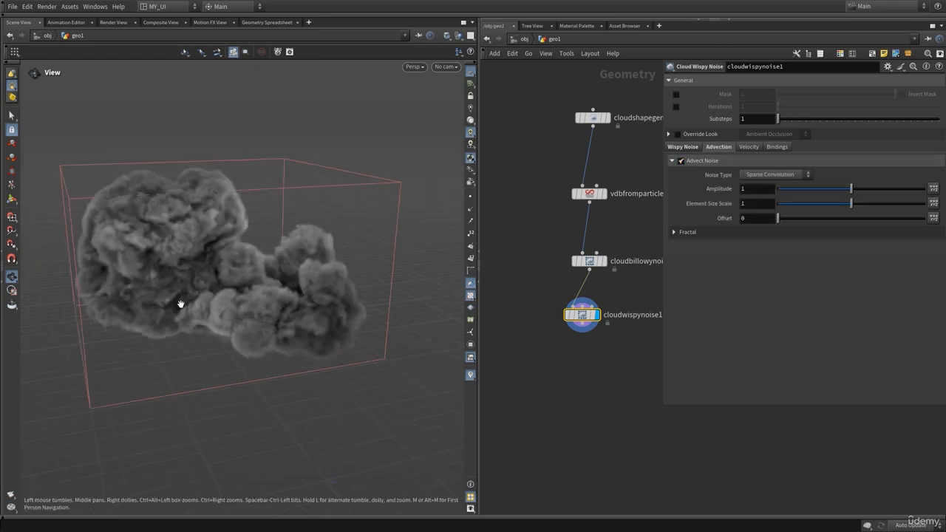
# Step: Enable Wind in the wispy noise's velocity settings and set its Wind Strength to 0.64, checking the cloud from several angles
pyautogui.click(749, 147)
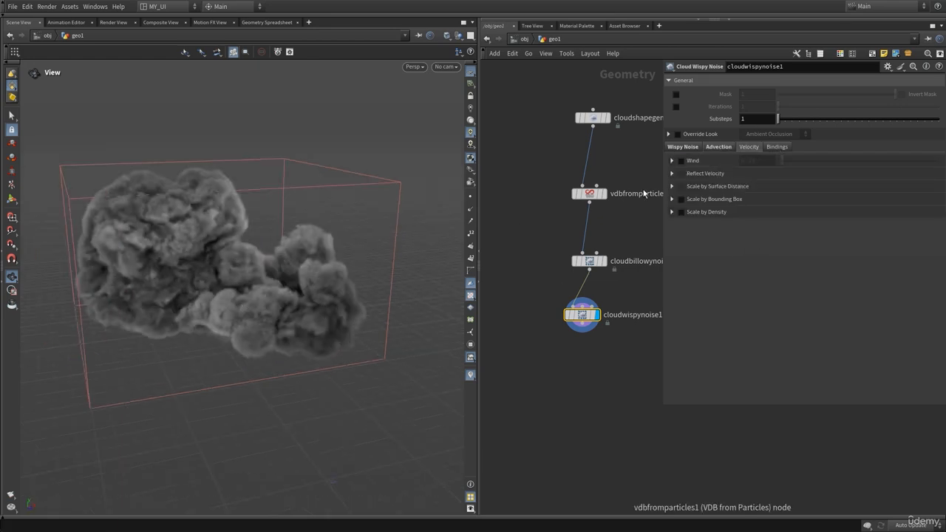
pyautogui.click(680, 160)
pyautogui.click(671, 160)
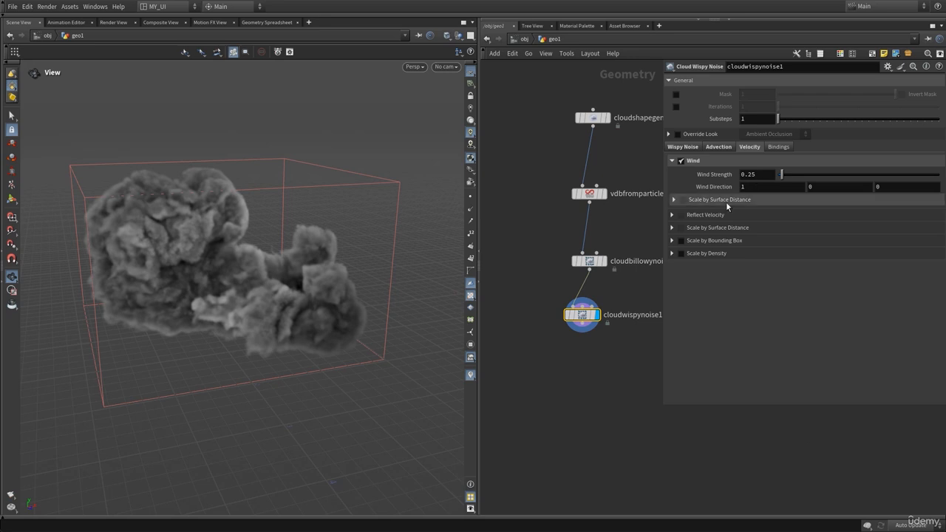
pyautogui.moveTo(285, 288); pyautogui.dragTo(376, 267)
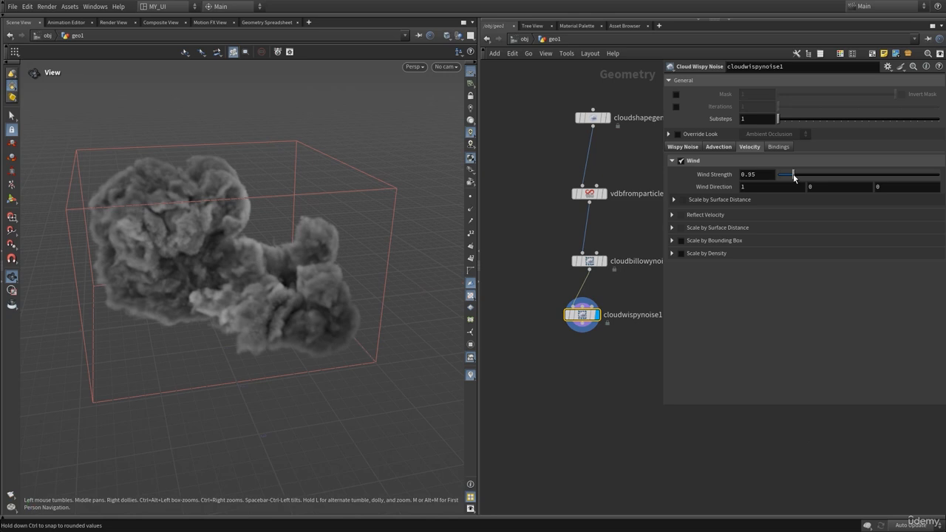
pyautogui.moveTo(793, 173); pyautogui.dragTo(799, 172)
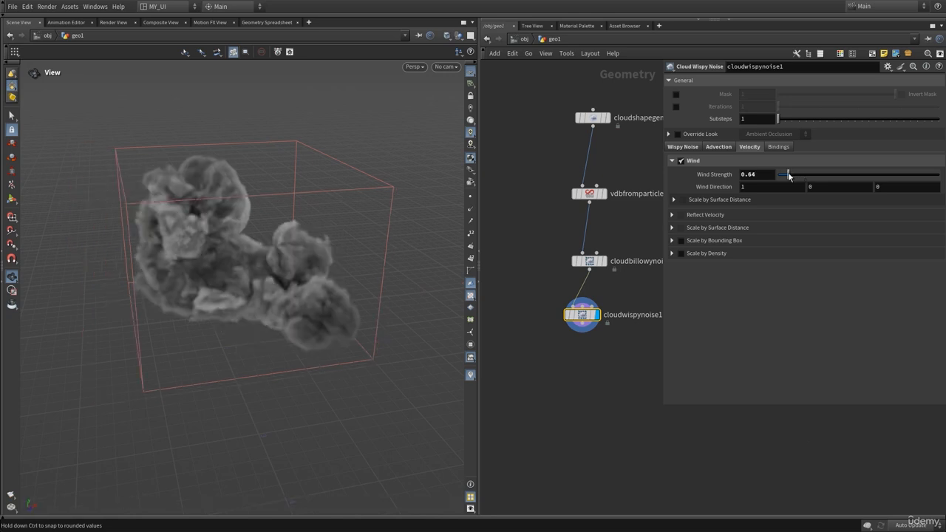
pyautogui.moveTo(178, 274); pyautogui.dragTo(287, 284)
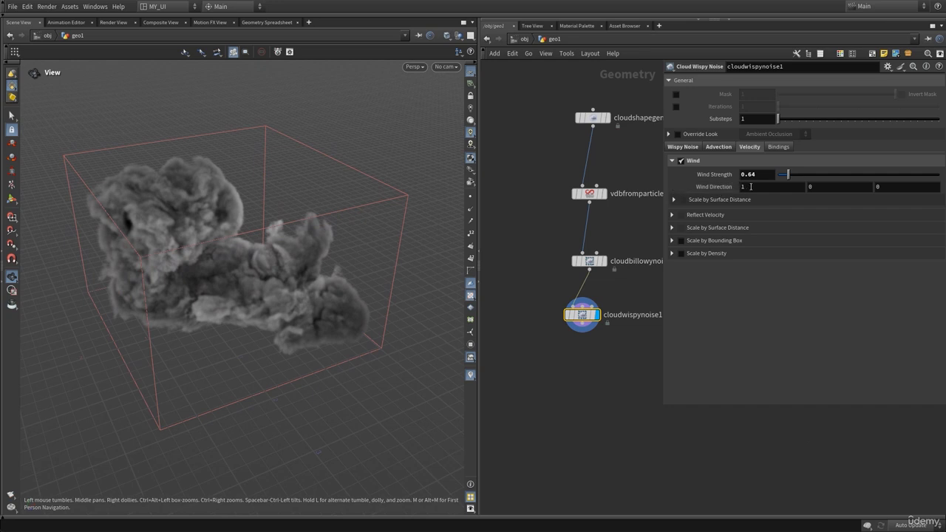
pyautogui.moveTo(281, 268); pyautogui.dragTo(182, 301)
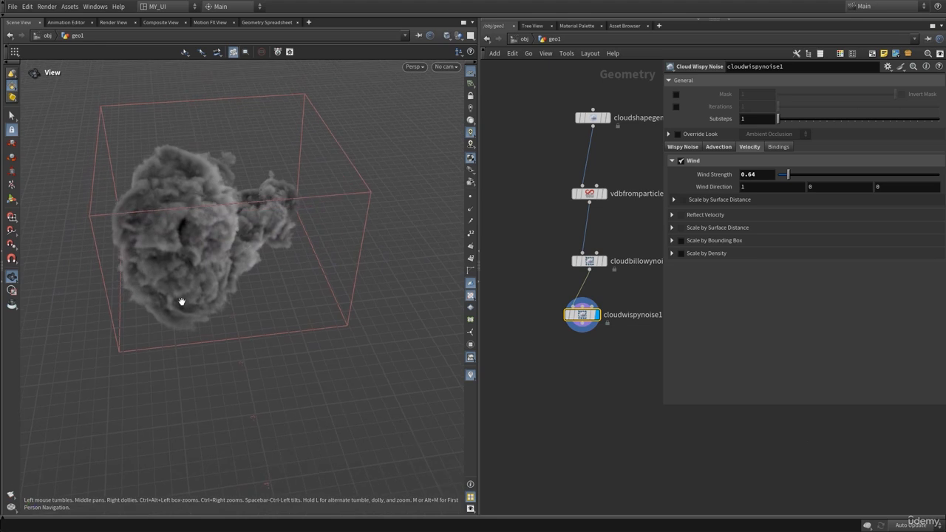
# Step: Set the wispy noise's Wind Strength to 1 and examine the cloud from different angles
pyautogui.click(765, 175)
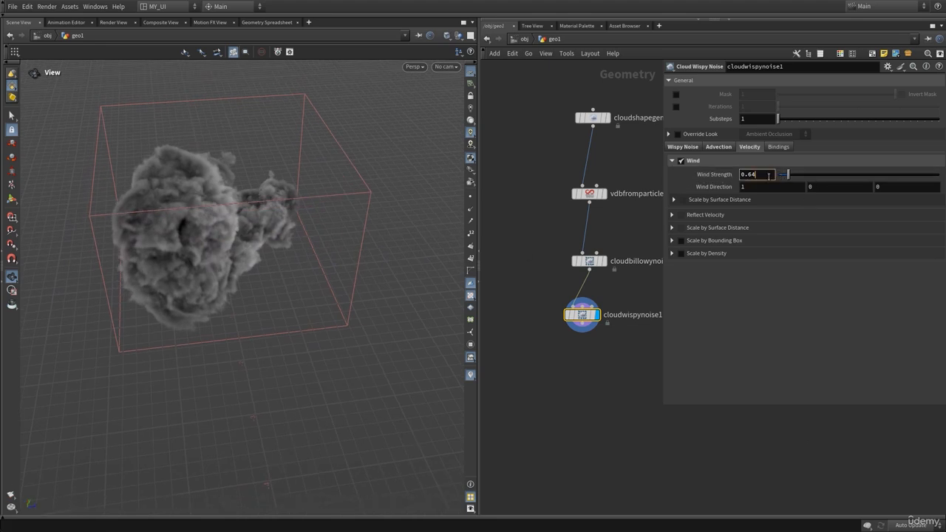
pyautogui.doubleClick(769, 175)
pyautogui.write('1')
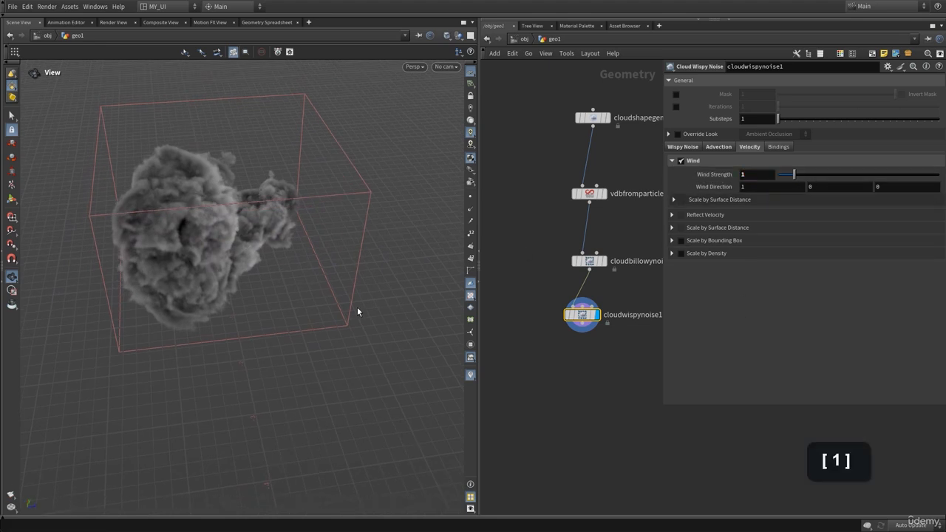
pyautogui.moveTo(222, 275); pyautogui.dragTo(162, 246)
pyautogui.moveTo(220, 227); pyautogui.dragTo(314, 251)
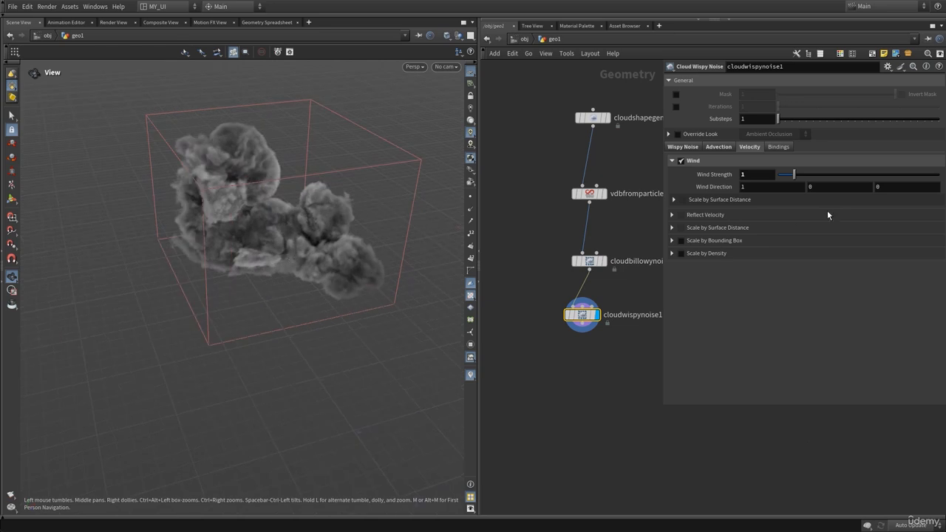
# Step: Try reversing the wind by setting the X component of Wind Direction to -1, and check the cloud's shape
pyautogui.click(786, 186)
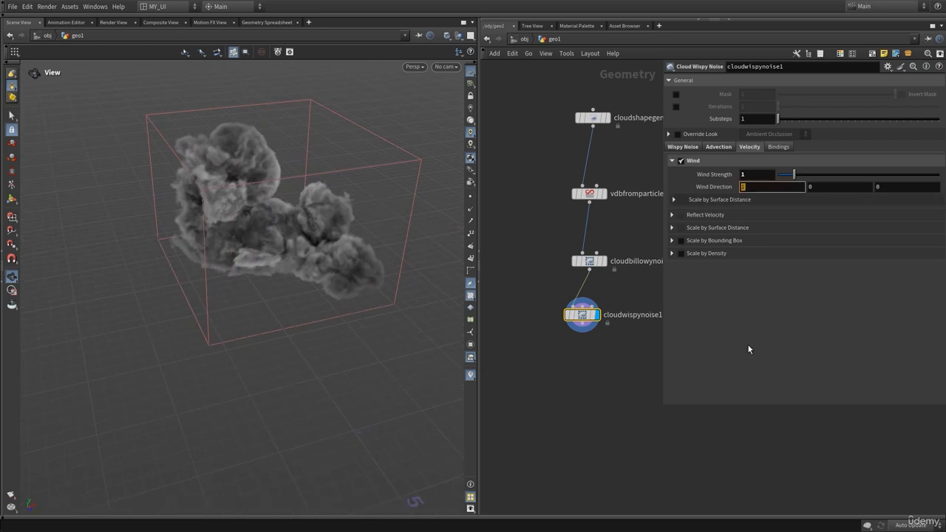
pyautogui.write('-1')
pyautogui.press('Return')
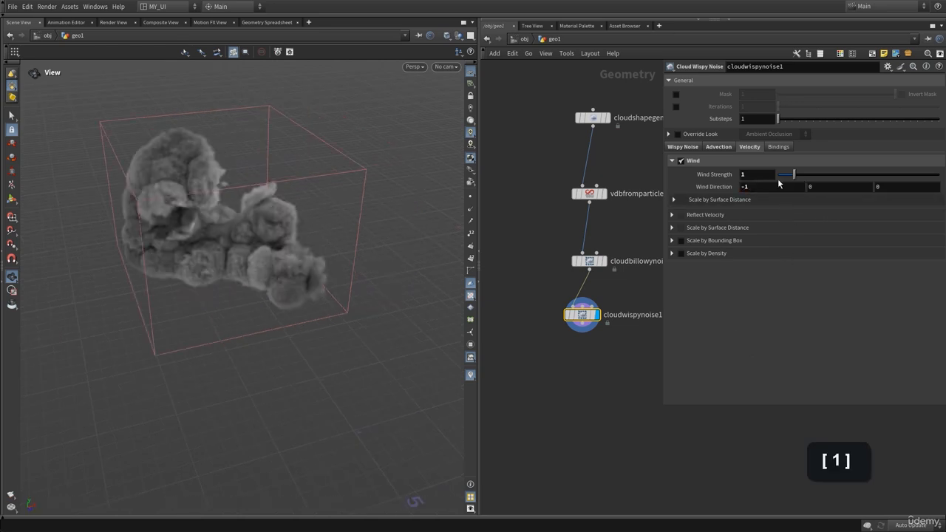
pyautogui.moveTo(306, 296); pyautogui.dragTo(278, 261)
# Step: Set the Wind Strength to 0.52 and the X component of Wind Direction to 1, and view the cloud
pyautogui.moveTo(794, 175)
pyautogui.mouseDown()
pyautogui.moveTo(805, 176)
pyautogui.moveTo(786, 176)
pyautogui.mouseUp()
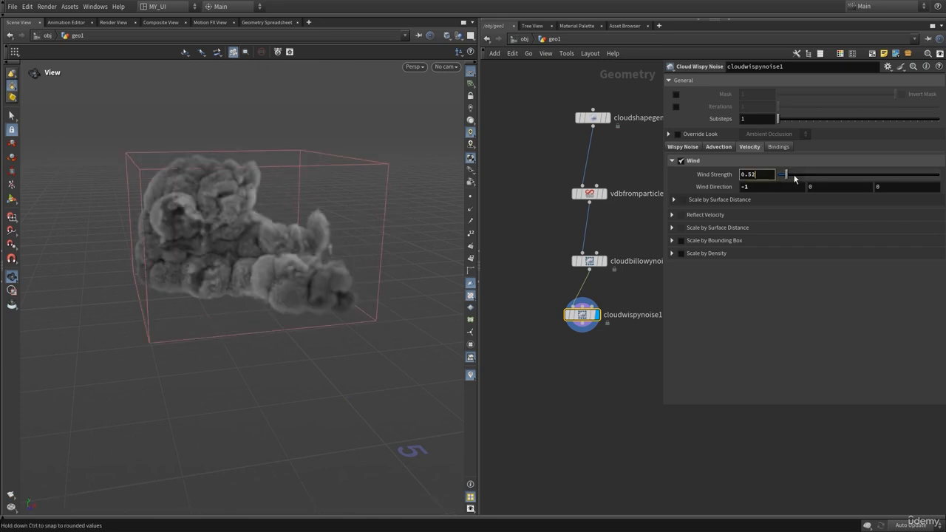
pyautogui.click(761, 186)
pyautogui.write('1')
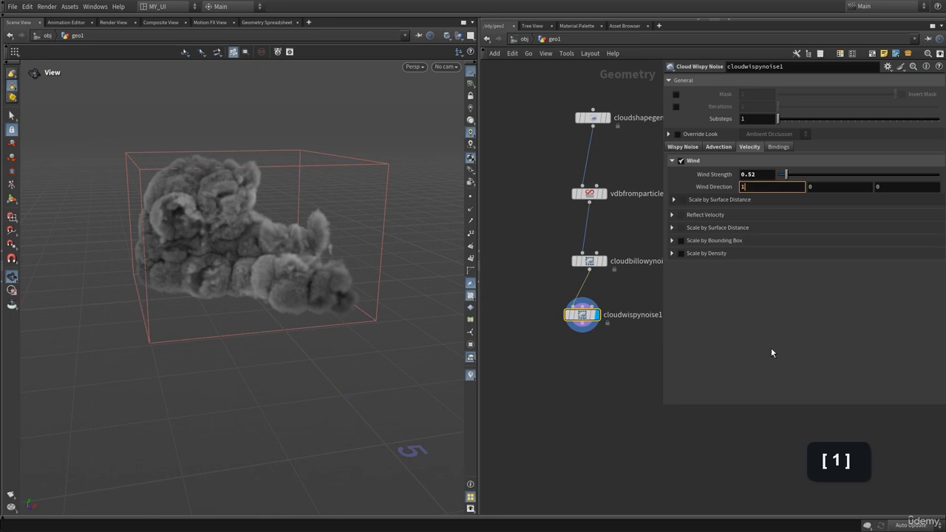
pyautogui.press('Return')
pyautogui.moveTo(221, 221); pyautogui.dragTo(264, 225)
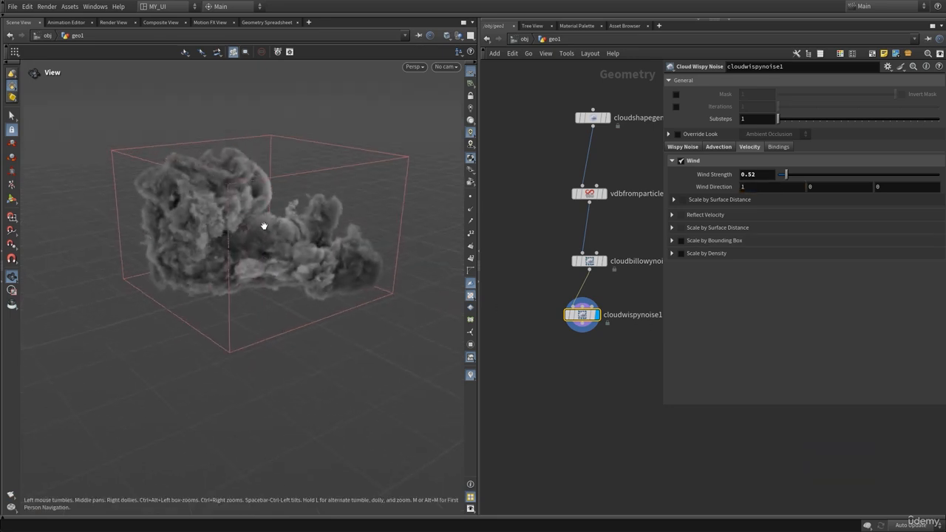
# Step: Try a wispy noise amplitude of 0.1, settle on 0.5, and view the cloud from another angle
pyautogui.click(692, 147)
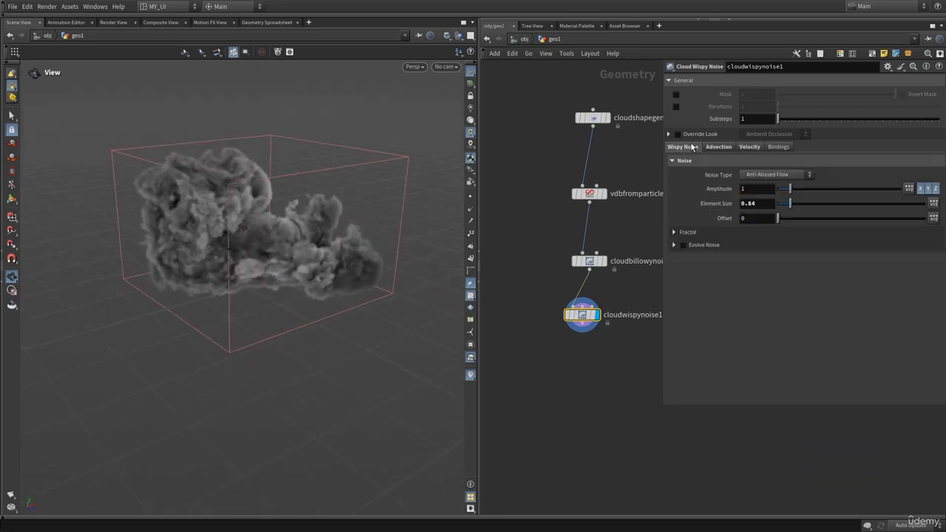
pyautogui.click(768, 188)
pyautogui.write('0.')
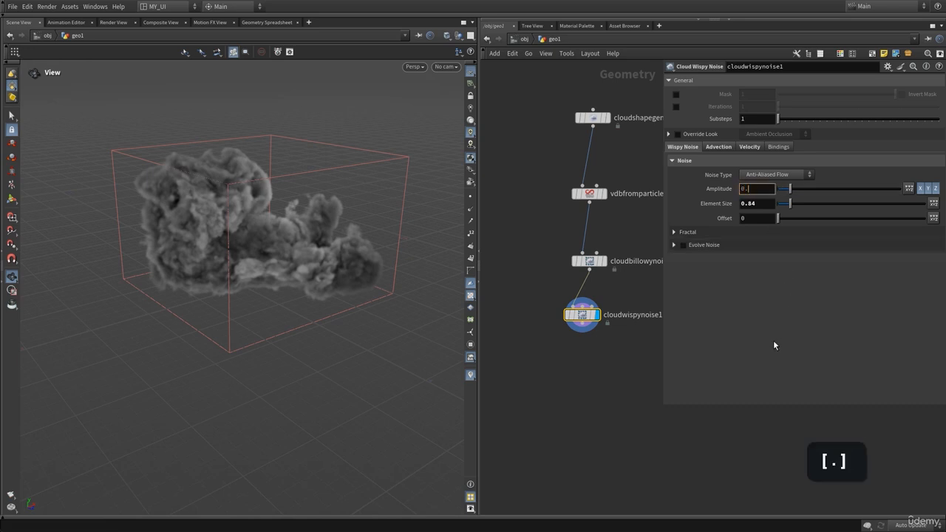
pyautogui.write('1')
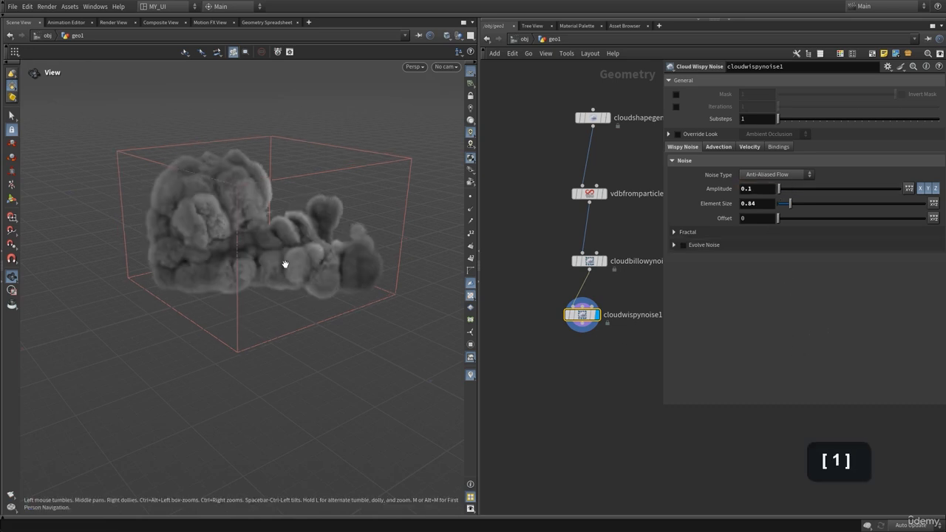
pyautogui.click(761, 187)
pyautogui.write('0.5')
pyautogui.moveTo(266, 266); pyautogui.dragTo(339, 313)
# Step: Hide the parameter pane and add a Cloud Noise node below the wispy noise in the network
pyautogui.press('p')
pyautogui.press('Tab')
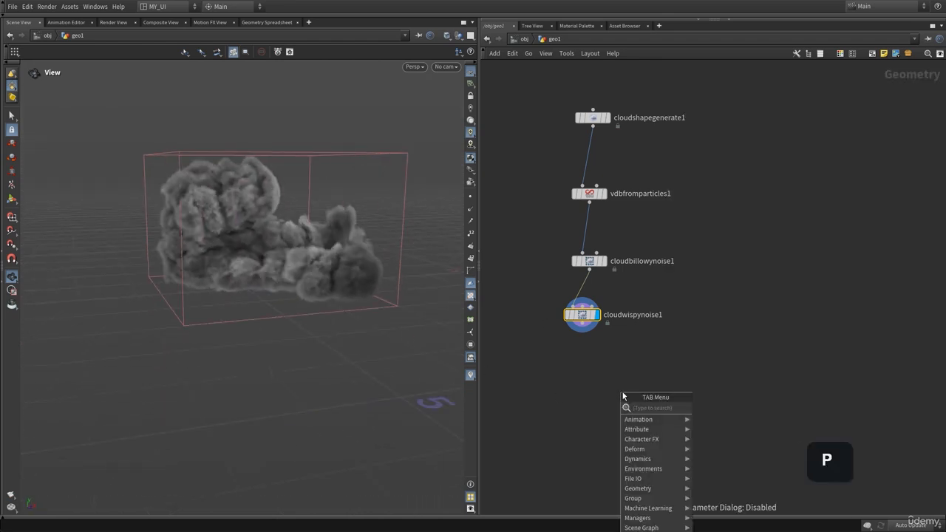
pyautogui.write('cloudno')
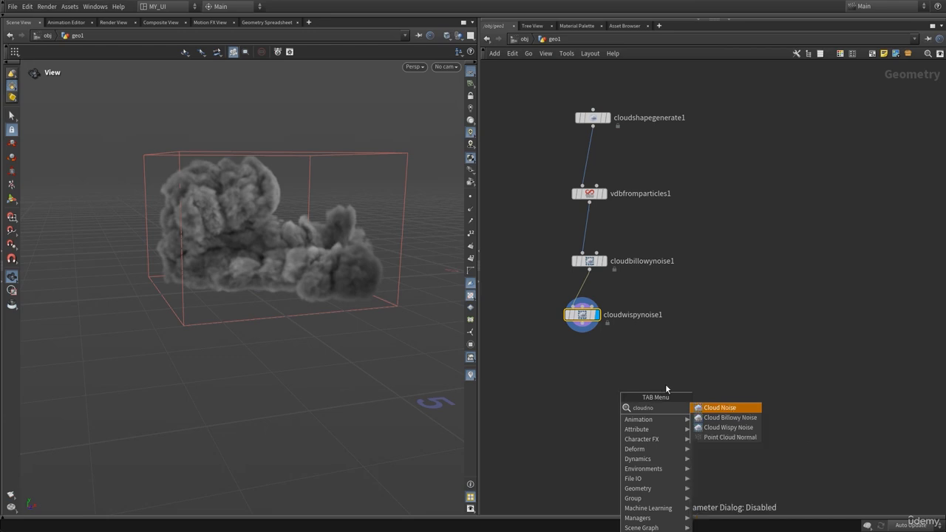
pyautogui.click(720, 407)
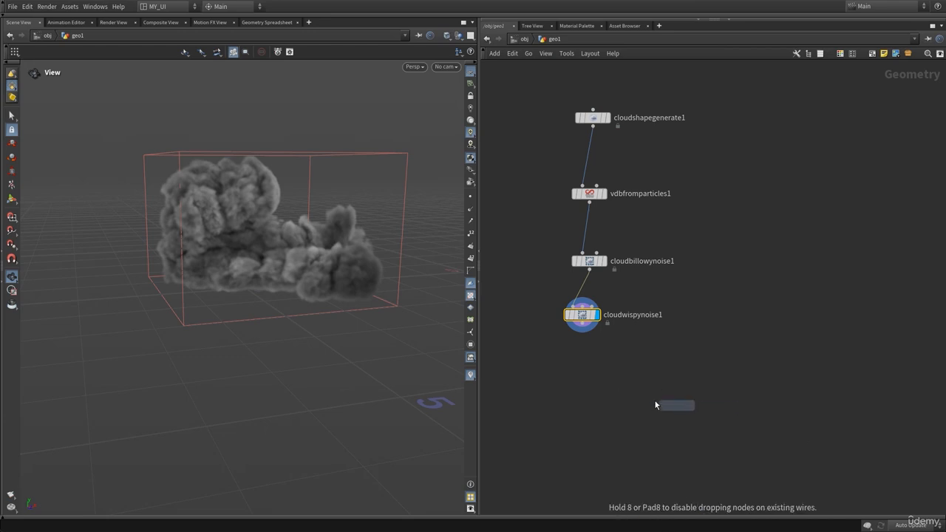
pyautogui.click(593, 381)
# Step: Connect the wispy noise output to the Cloud Noise node's first input and display the Cloud Noise
pyautogui.click(588, 333)
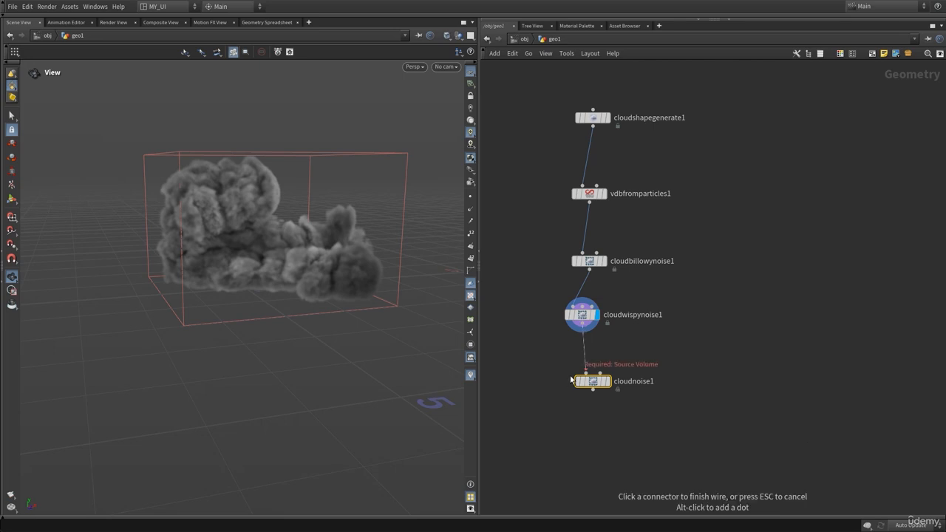
pyautogui.click(585, 371)
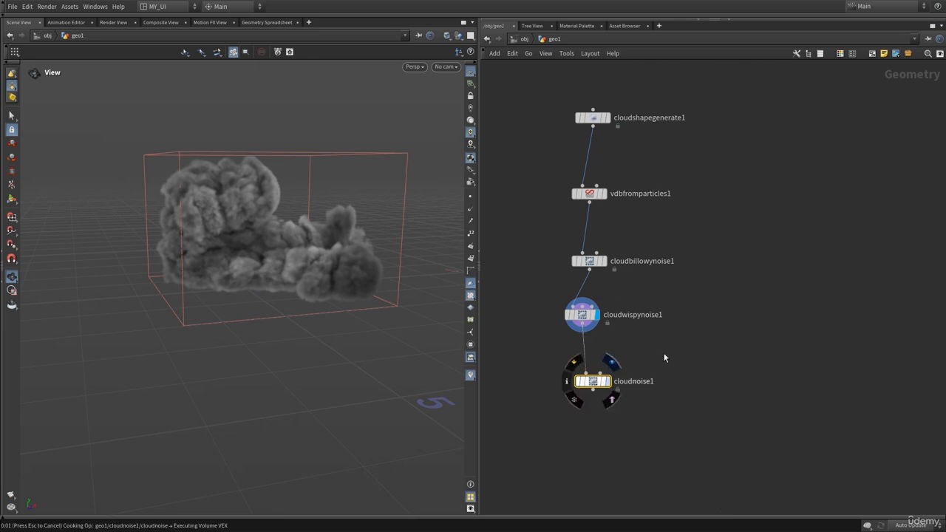
pyautogui.press('r')
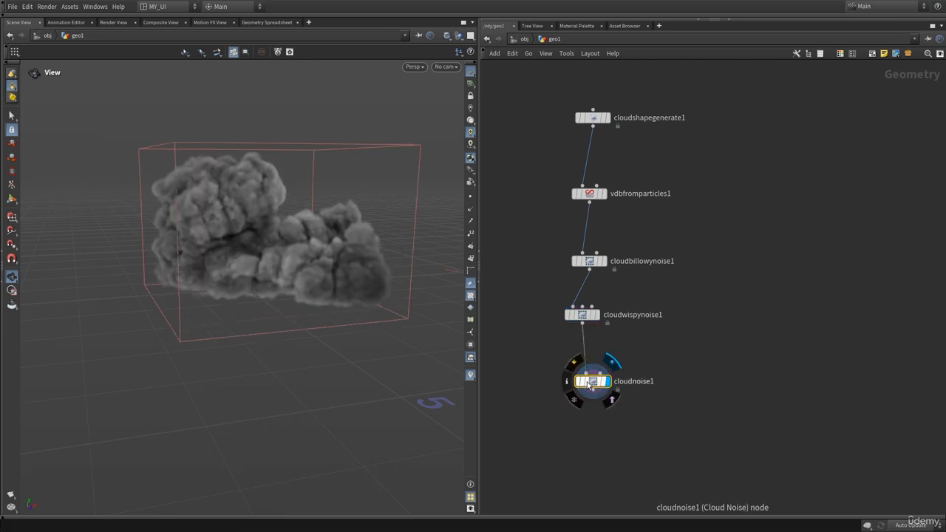
# Step: Show the Cloud Noise parameters and raise its amplitude to 0.163, then 0.221, inspecting the cloud after each change
pyautogui.press('p')
pyautogui.moveTo(797, 104); pyautogui.dragTo(805, 104)
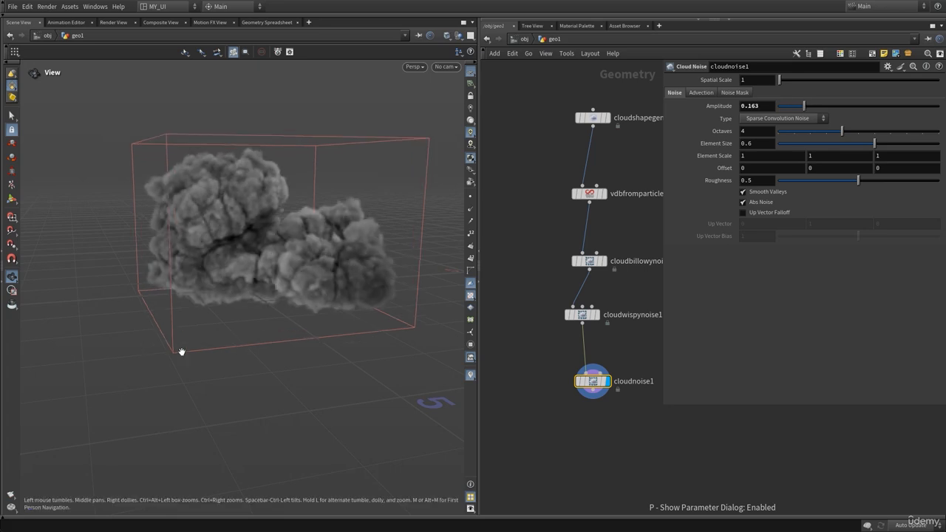
pyautogui.moveTo(276, 266); pyautogui.dragTo(286, 268)
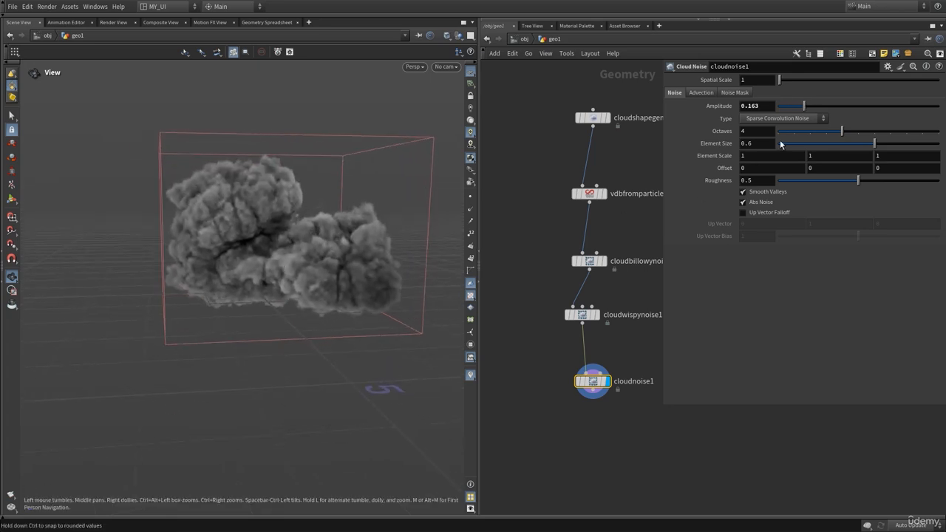
pyautogui.click(813, 105)
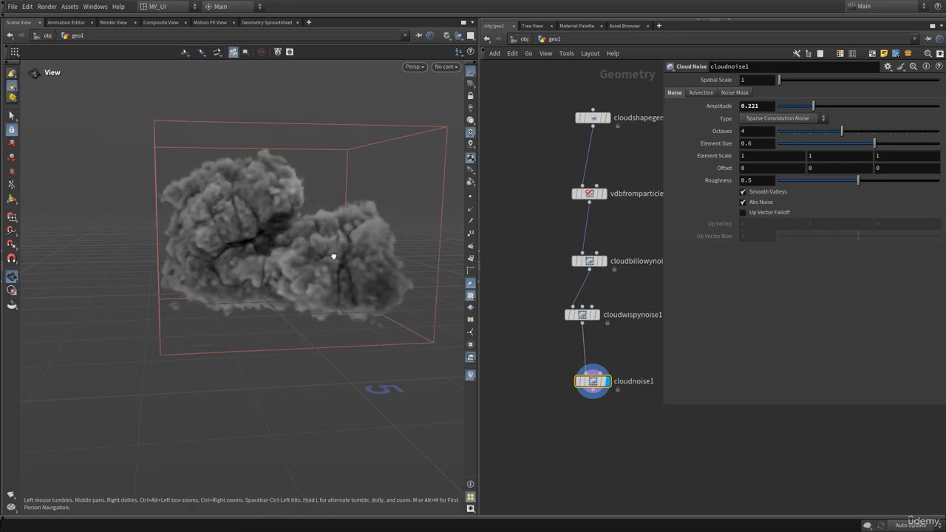
pyautogui.moveTo(333, 256)
pyautogui.mouseDown()
pyautogui.moveTo(332, 293)
pyautogui.moveTo(247, 289)
pyautogui.moveTo(289, 273)
pyautogui.moveTo(311, 283)
pyautogui.moveTo(306, 262)
pyautogui.moveTo(279, 245)
pyautogui.moveTo(204, 263)
pyautogui.mouseUp()
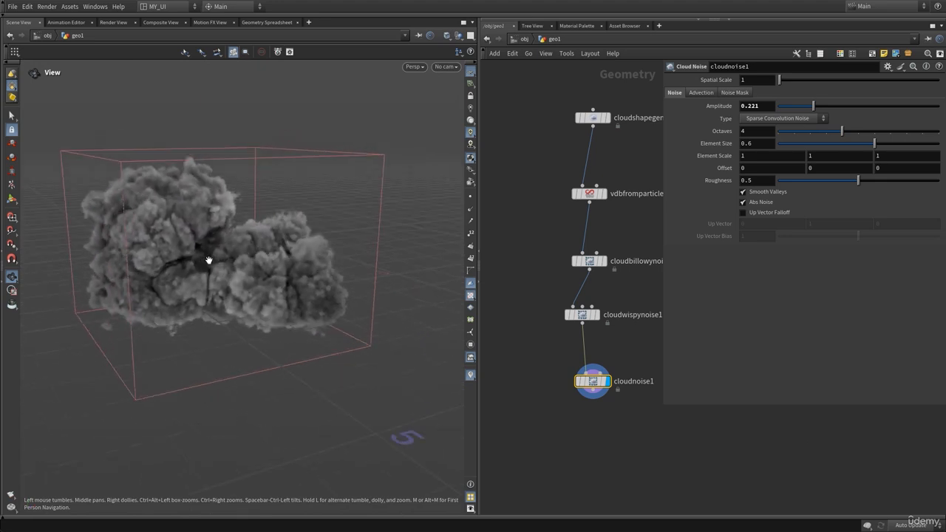
# Step: Align the Cloud Noise node beneath the wispy noise, and view the billowy noise's settings and the cloud from a new angle
pyautogui.moveTo(542, 245); pyautogui.dragTo(519, 213, button='middle')
pyautogui.moveTo(526, 208); pyautogui.dragTo(555, 350)
pyautogui.click(607, 322)
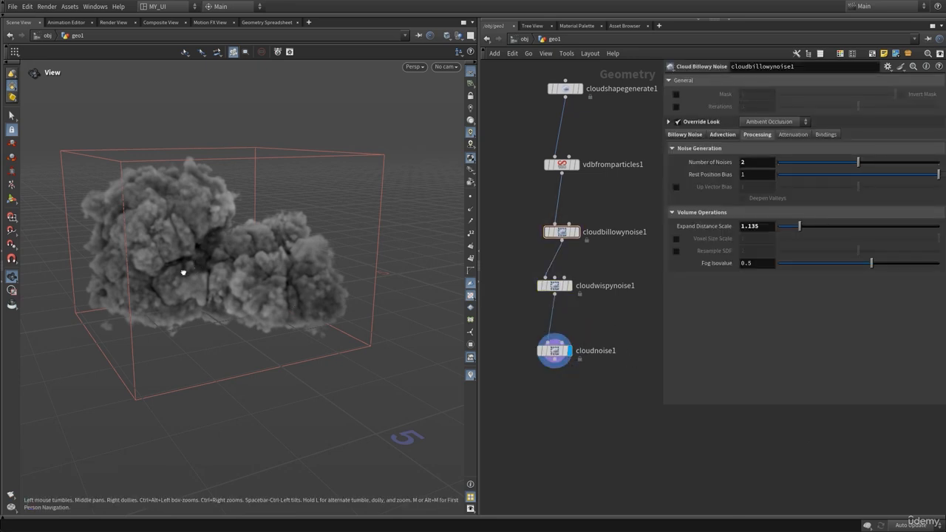
pyautogui.moveTo(183, 272); pyautogui.dragTo(192, 275)
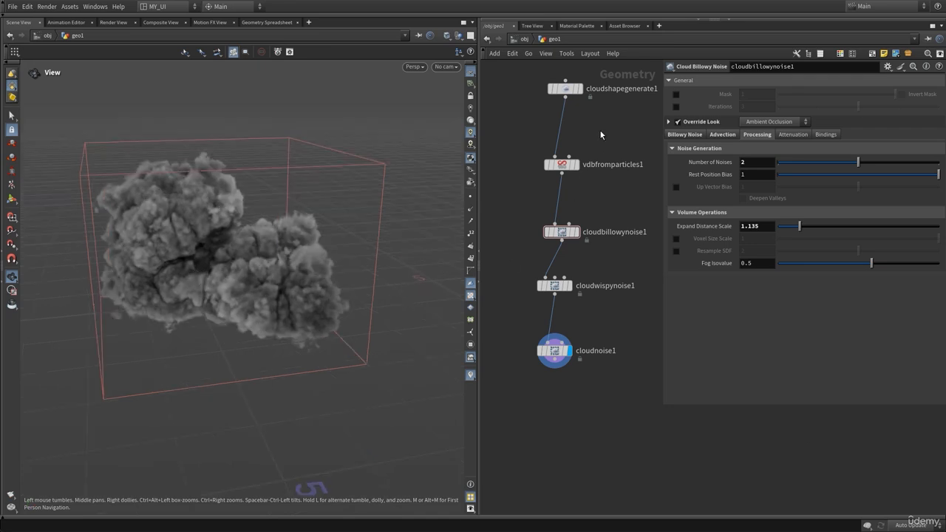
# Step: Hide the parameter pane and display the Cloud Shape Generate node at the start of the network
pyautogui.press('p')
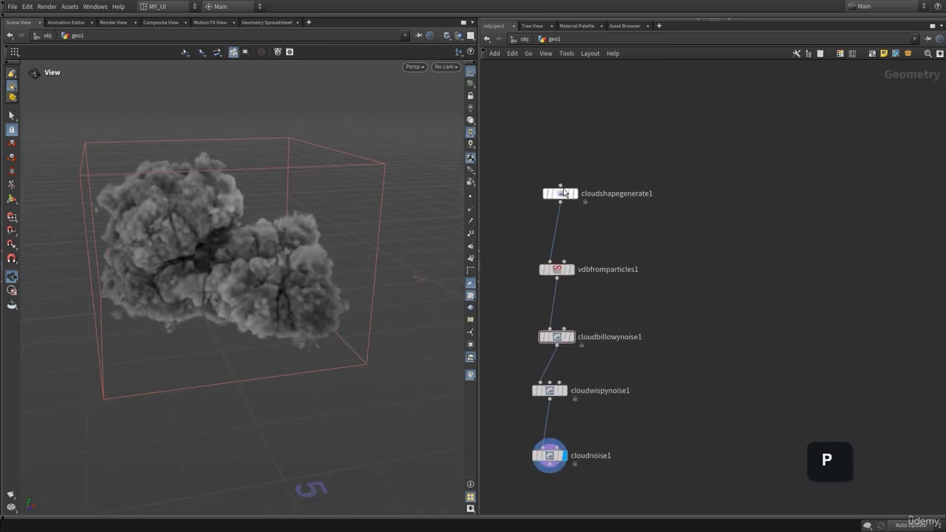
pyautogui.click(578, 177)
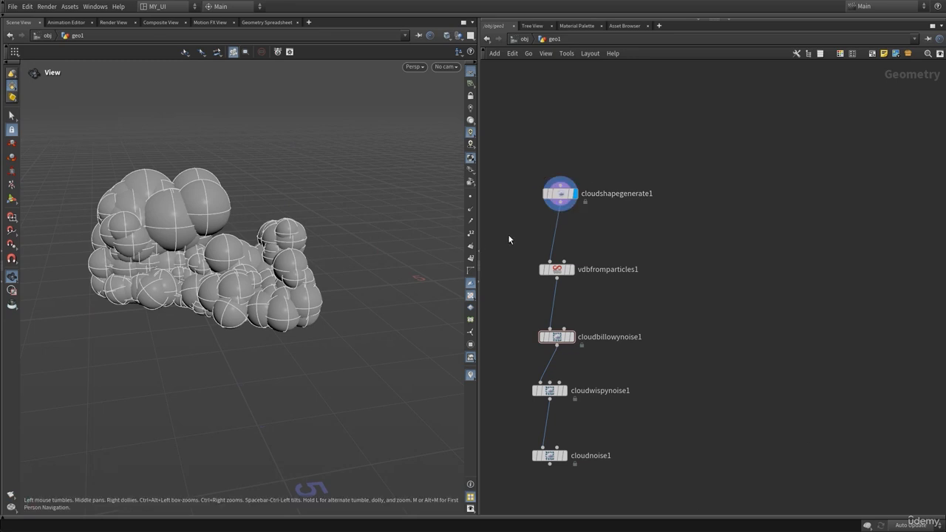
# Step: Check the Cloud Shape Generate parameters, and add a Cloud Shape from Polygon node in the empty space beside the cloud network
pyautogui.click(568, 198)
pyautogui.press('p')
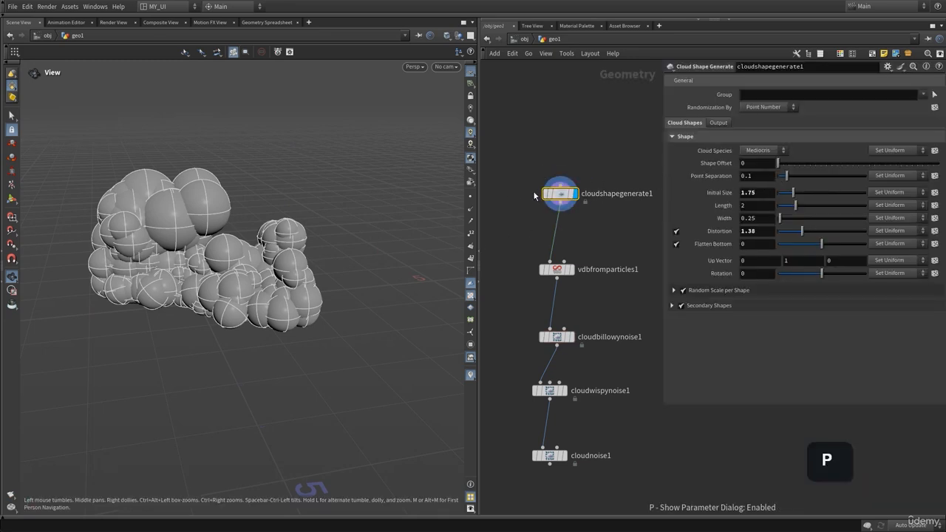
pyautogui.press('p')
pyautogui.press('Tab')
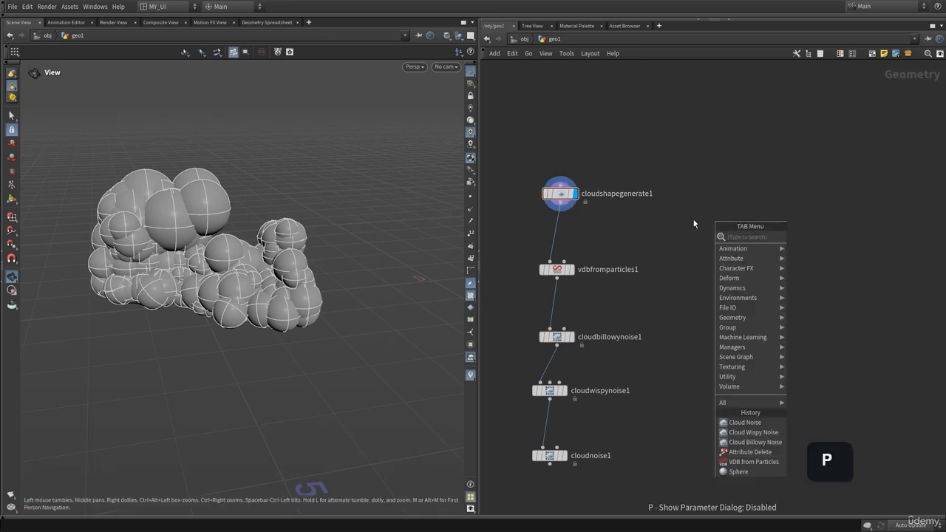
pyautogui.write('cloud')
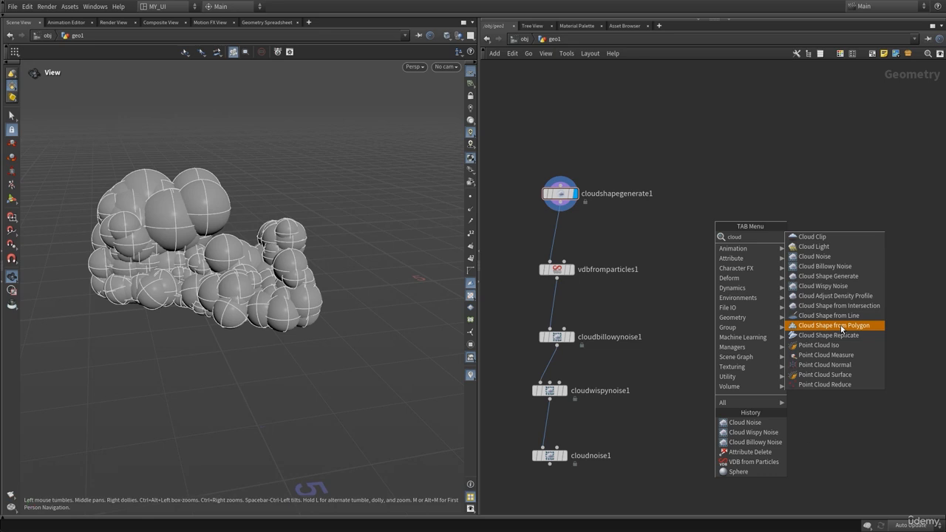
pyautogui.click(840, 325)
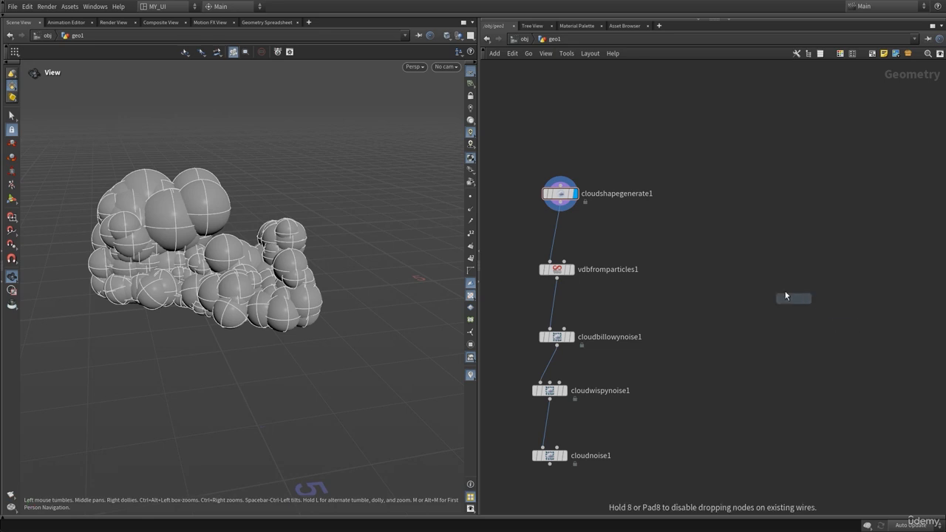
pyautogui.click(748, 278)
pyautogui.moveTo(778, 189); pyautogui.dragTo(755, 194, button='middle')
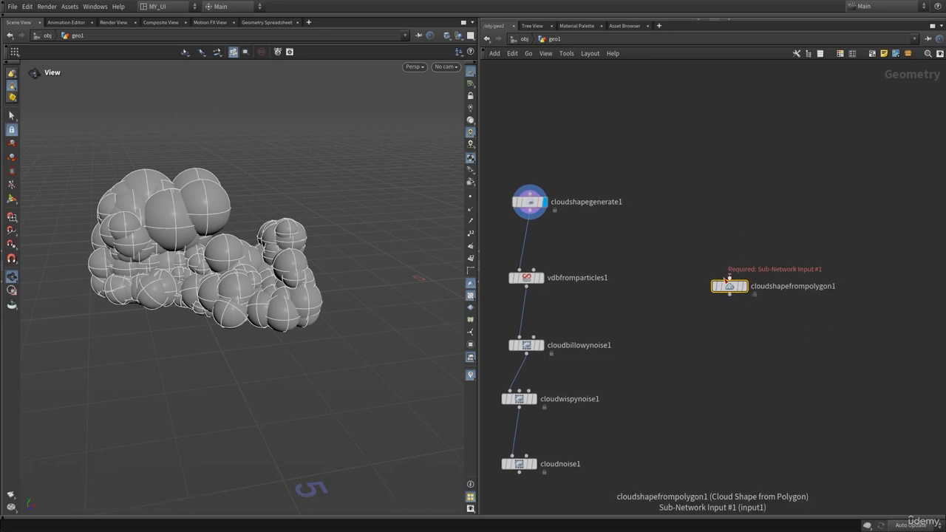
# Step: Add a Test Geometry: Rubber Toy node above the Cloud Shape from Polygon node and display it
pyautogui.press('Tab')
pyautogui.write('rub')
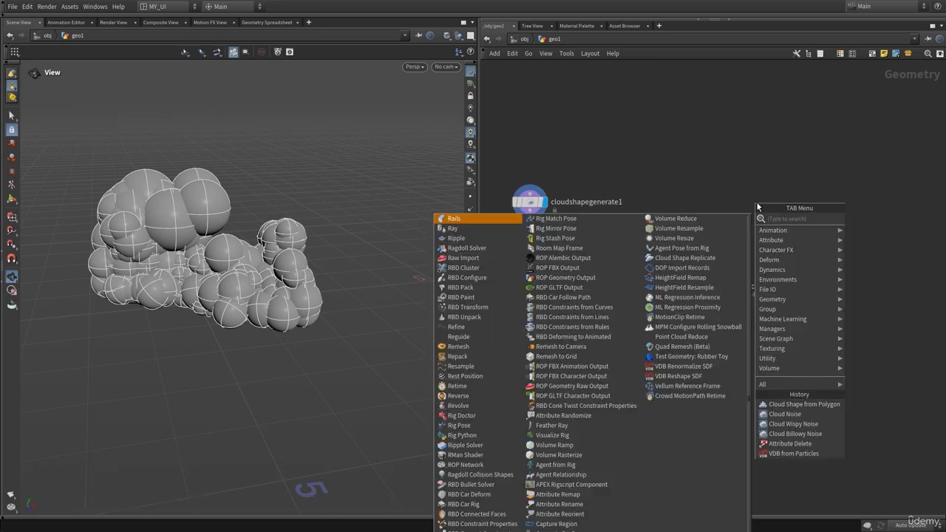
pyautogui.press('Return')
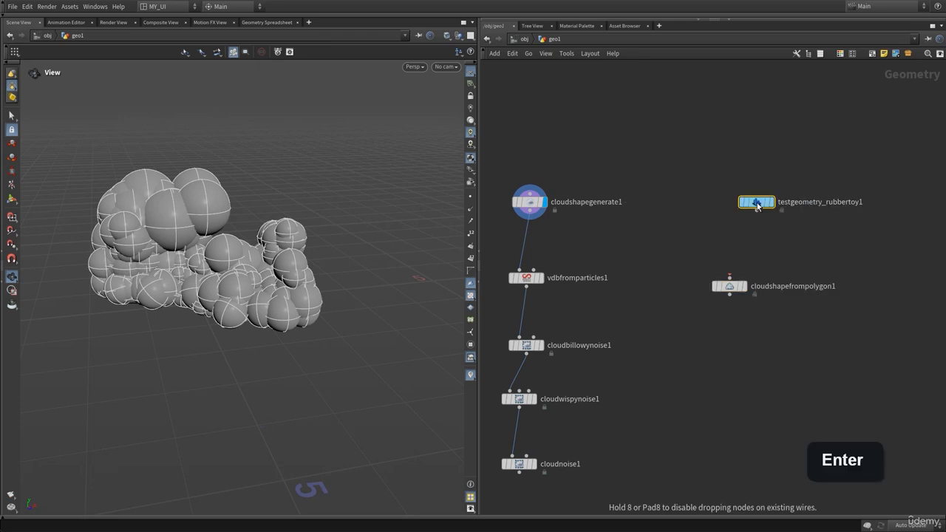
pyautogui.click(724, 207)
pyautogui.moveTo(289, 289); pyautogui.dragTo(133, 283)
# Step: Connect the rubber toy to the Cloud Shape from Polygon node, display the resulting shape and place the node beneath the toy
pyautogui.click(739, 225)
pyautogui.click(729, 277)
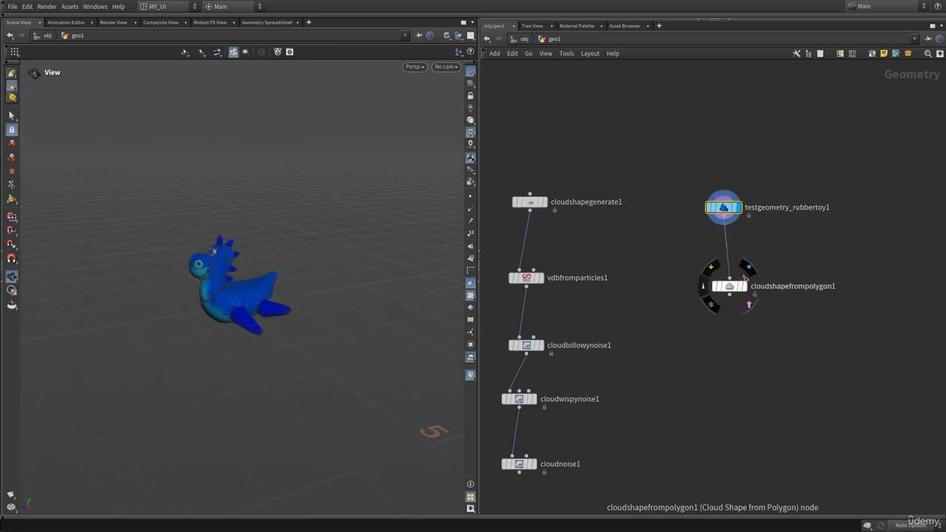
pyautogui.click(746, 270)
pyautogui.moveTo(729, 285); pyautogui.dragTo(718, 275)
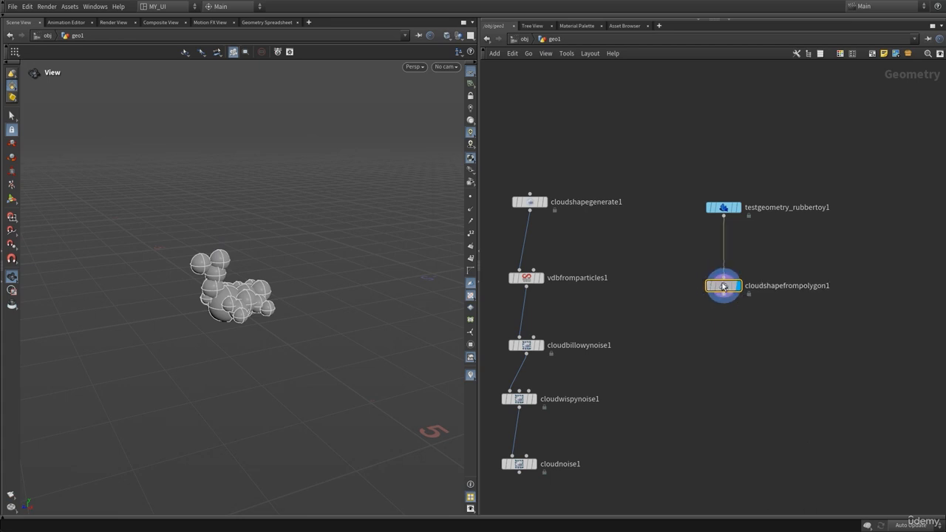
pyautogui.moveTo(197, 311); pyautogui.dragTo(448, 298, button='right')
pyautogui.moveTo(322, 266); pyautogui.dragTo(250, 323, button='middle')
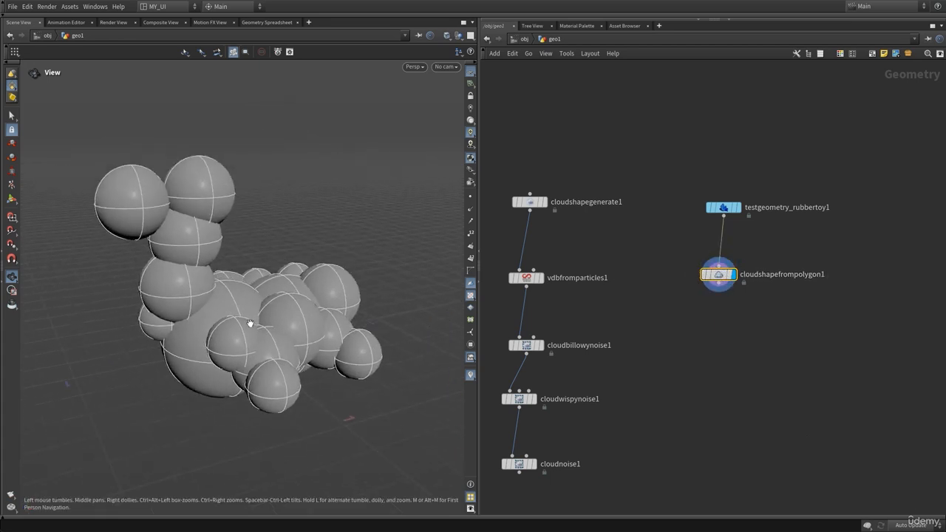
pyautogui.moveTo(310, 334); pyautogui.dragTo(172, 245)
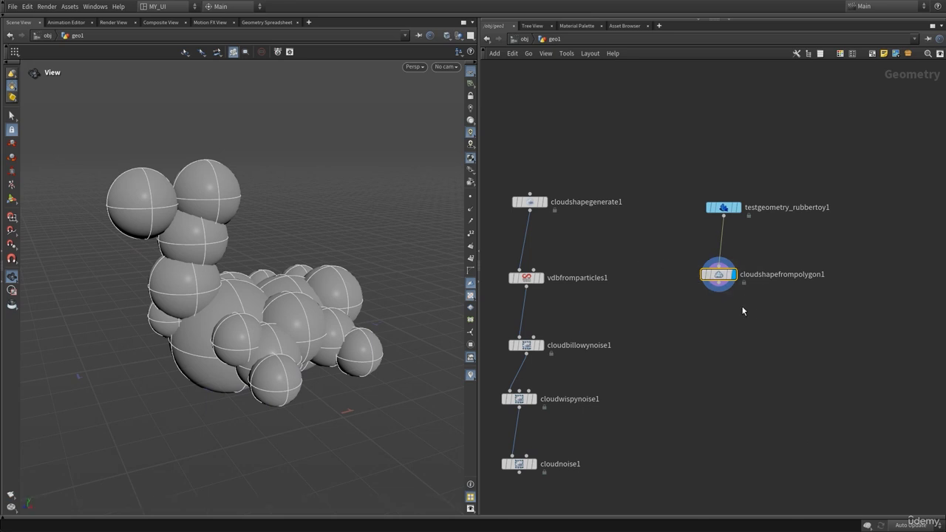
# Step: Raise the polygon cloud shape's Packing Density to 0.549 and check the node's geometry info
pyautogui.press('p')
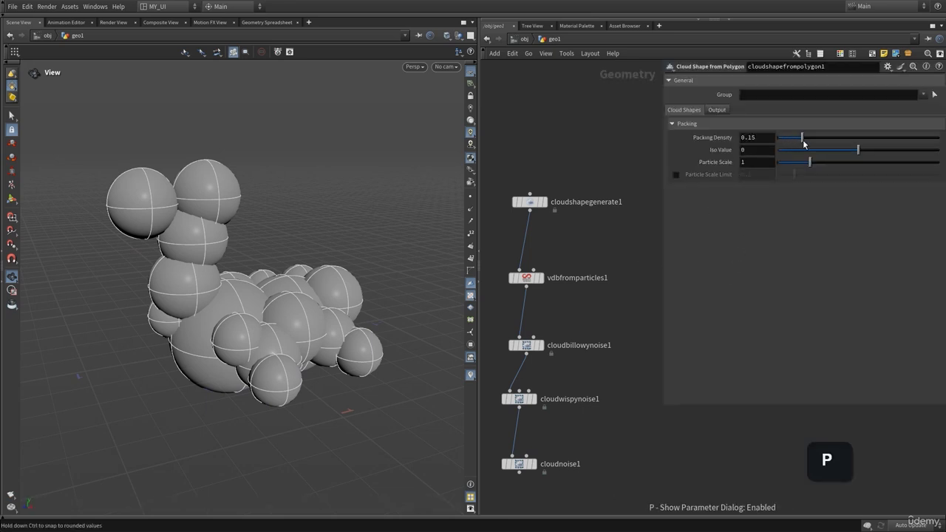
pyautogui.moveTo(802, 140); pyautogui.dragTo(866, 140)
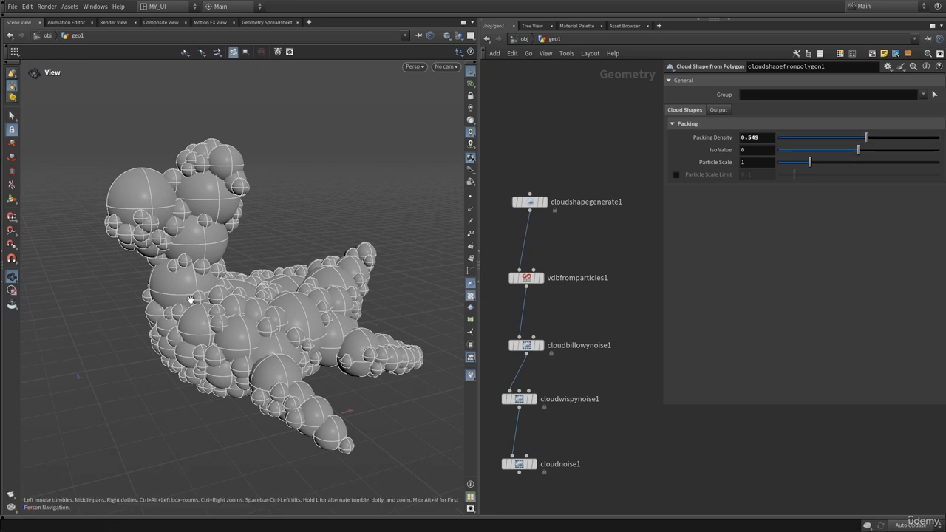
pyautogui.moveTo(190, 299); pyautogui.dragTo(195, 280)
pyautogui.press('p')
pyautogui.middleClick(722, 274)
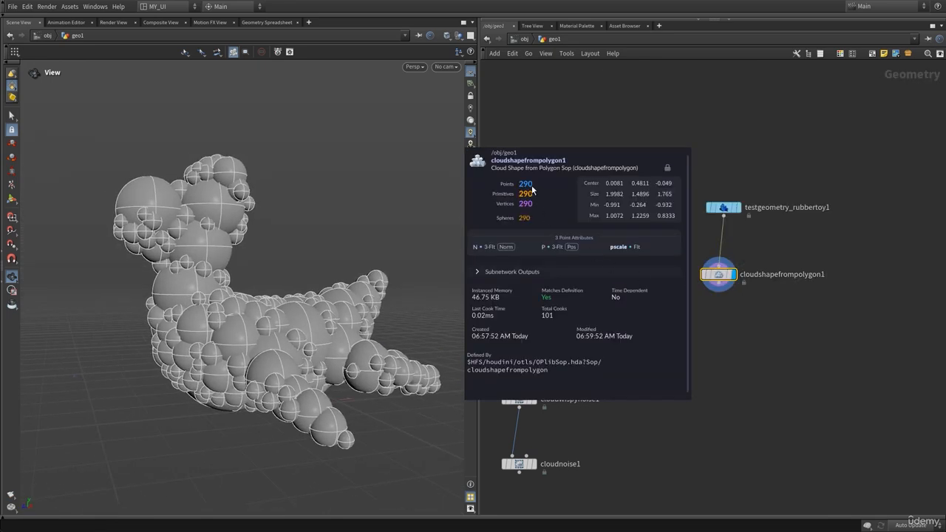
# Step: Connect the Cloud Shape from Polygon output to the first input of VDB from Particles and display the Cloud Noise
pyautogui.moveTo(721, 307); pyautogui.dragTo(743, 277, button='middle')
pyautogui.click(740, 255)
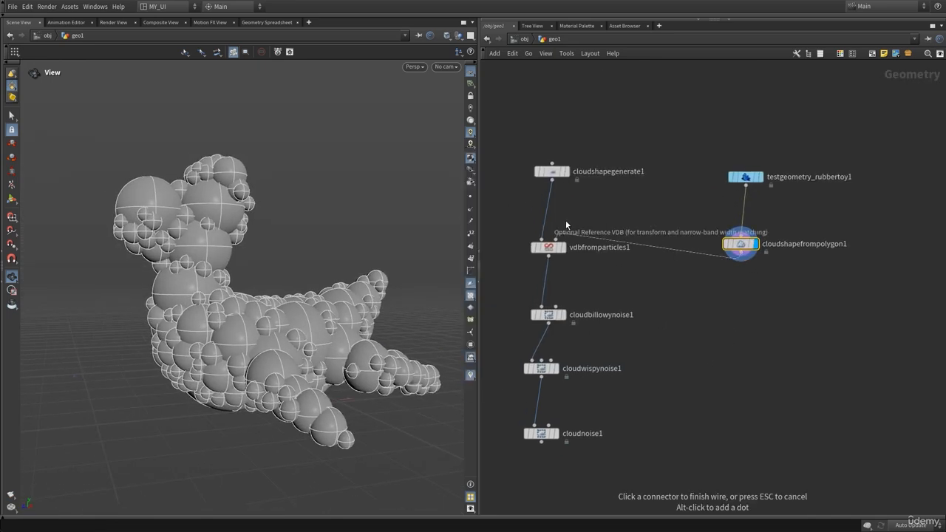
pyautogui.click(566, 223)
pyautogui.moveTo(640, 429); pyautogui.dragTo(674, 378, button='middle')
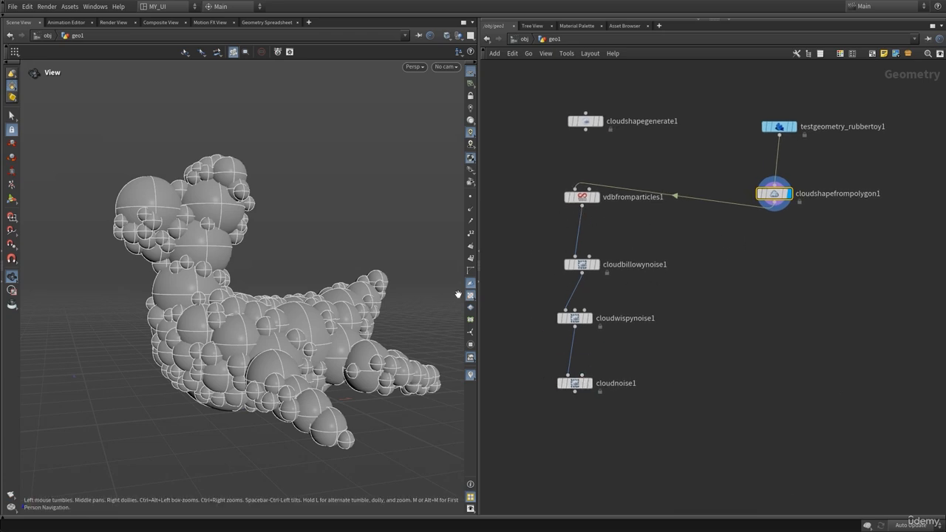
pyautogui.moveTo(593, 399)
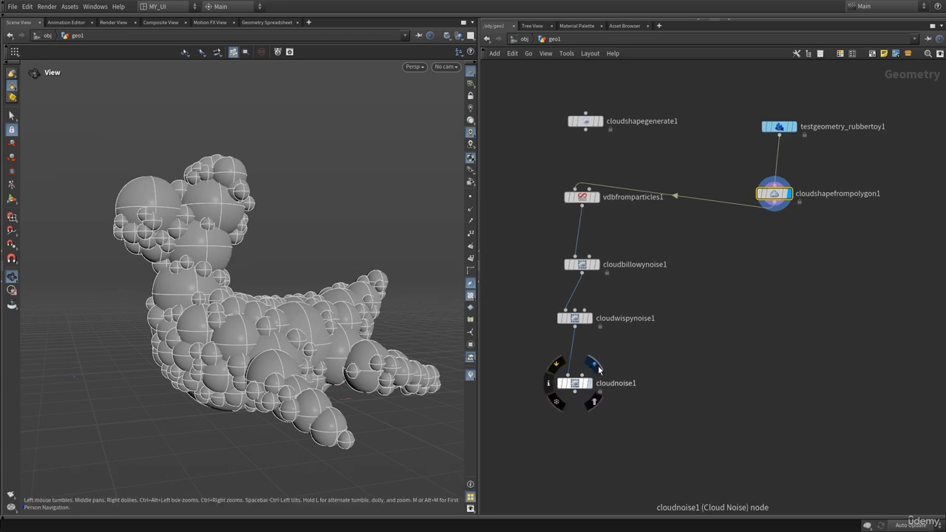
pyautogui.moveTo(283, 308); pyautogui.dragTo(259, 316)
pyautogui.scroll(-3, 273, 298)
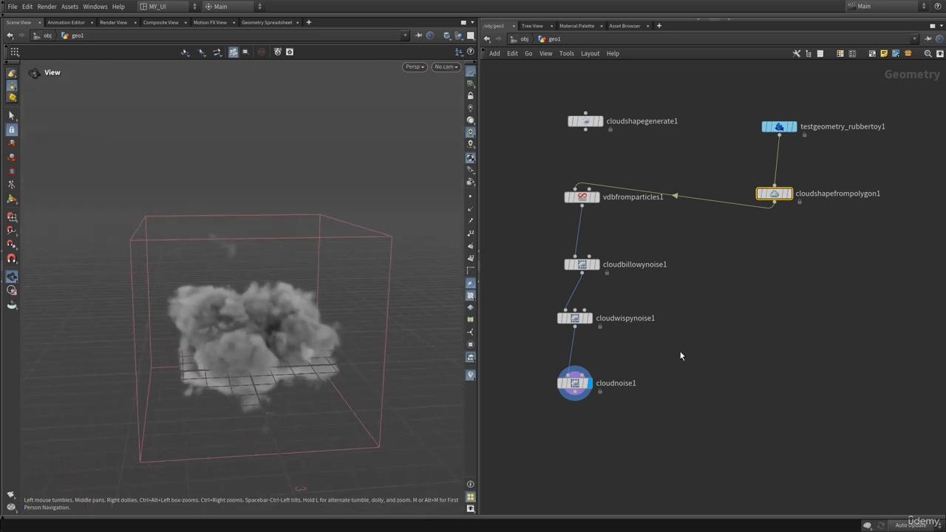
# Step: Display the Cloud Billowy Noise node and inspect the toy-shaped cloud up close
pyautogui.moveTo(583, 262)
pyautogui.click(600, 246)
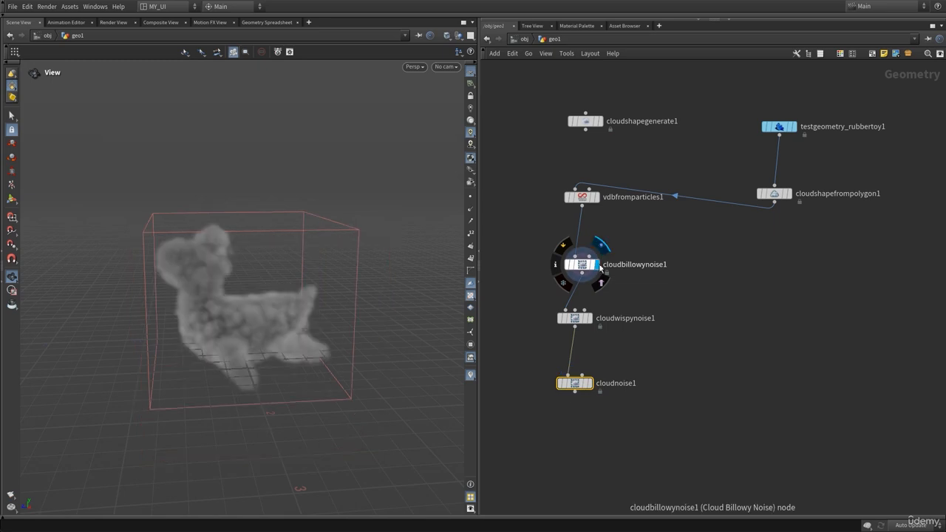
pyautogui.click(618, 268)
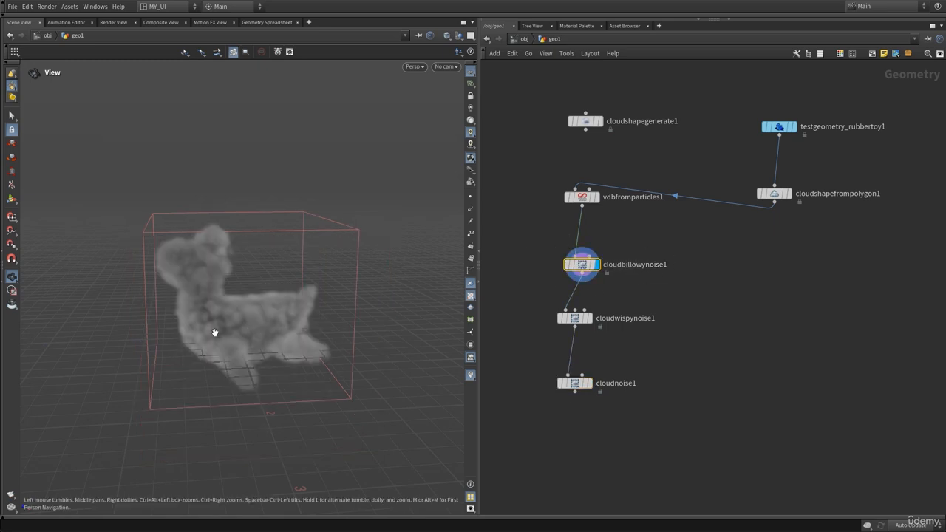
pyautogui.moveTo(213, 332); pyautogui.dragTo(255, 347)
pyautogui.moveTo(829, 182); pyautogui.dragTo(750, 221, button='middle')
pyautogui.moveTo(773, 126); pyautogui.dragTo(674, 184)
pyautogui.moveTo(809, 306); pyautogui.dragTo(659, 339, button='middle')
pyautogui.scroll(-1, 759, 283)
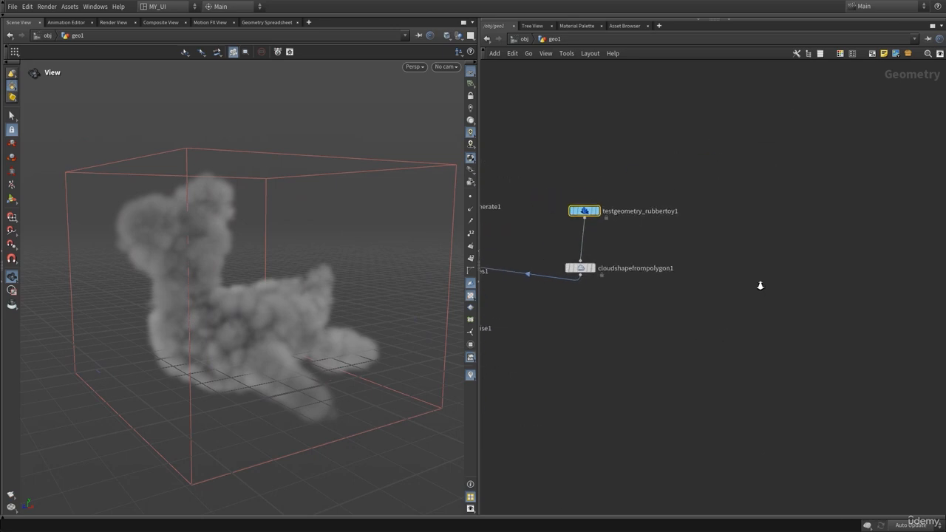
pyautogui.moveTo(849, 246); pyautogui.dragTo(782, 262, button='middle')
pyautogui.press('Tab')
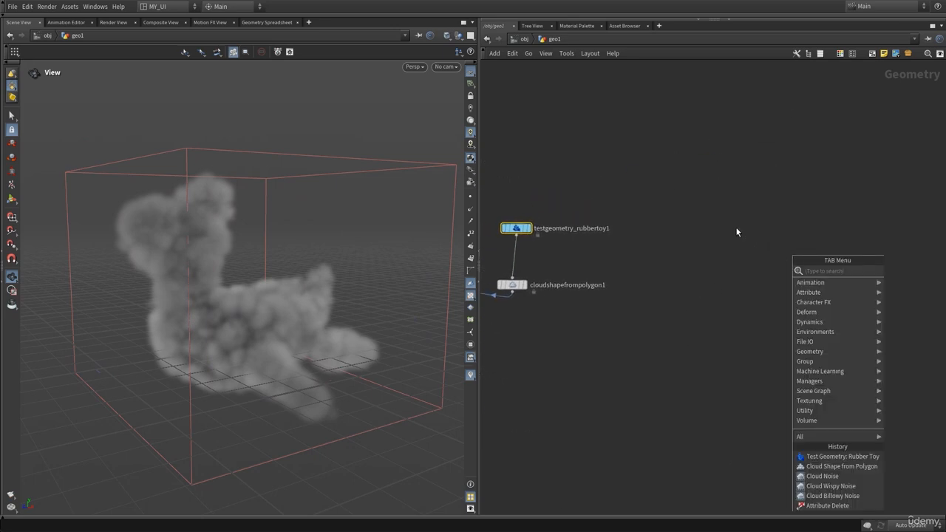
pyautogui.write('cloud')
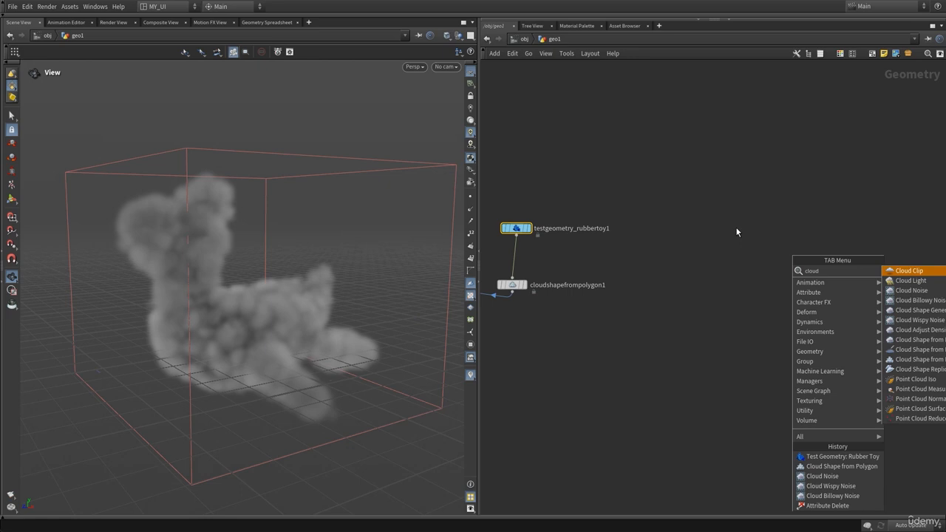
pyautogui.press('Escape')
# Step: Add a Cloud Shape from Line node in the empty space beside the rubber toy branch
pyautogui.press('Tab')
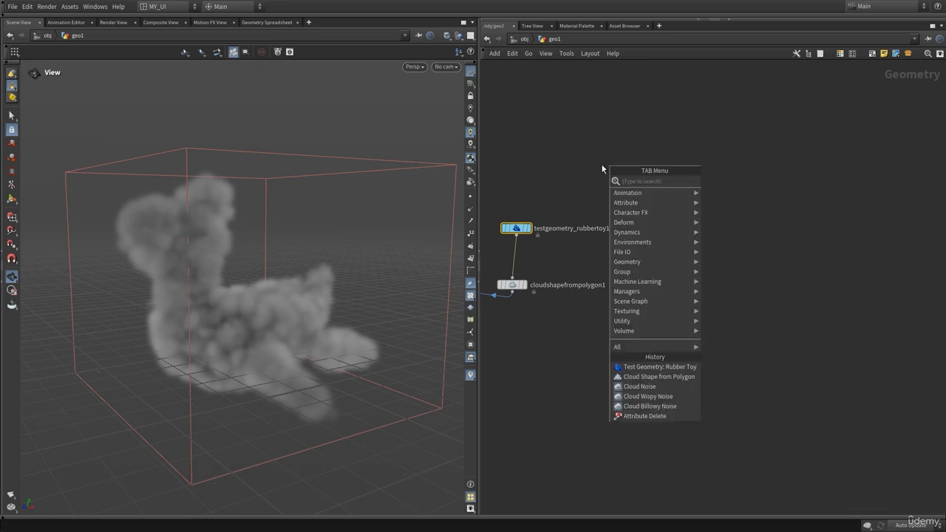
pyautogui.write('cloud')
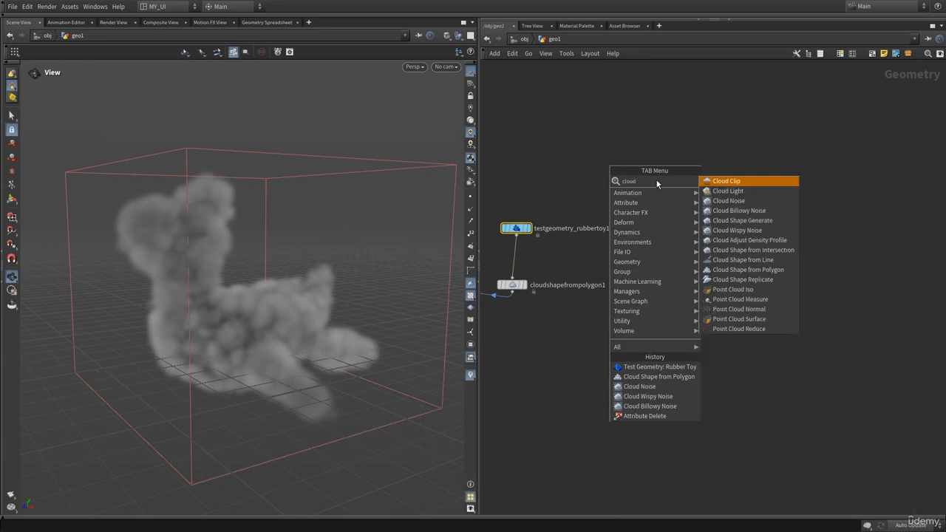
pyautogui.click(742, 262)
pyautogui.click(701, 263)
pyautogui.moveTo(701, 263); pyautogui.dragTo(703, 242)
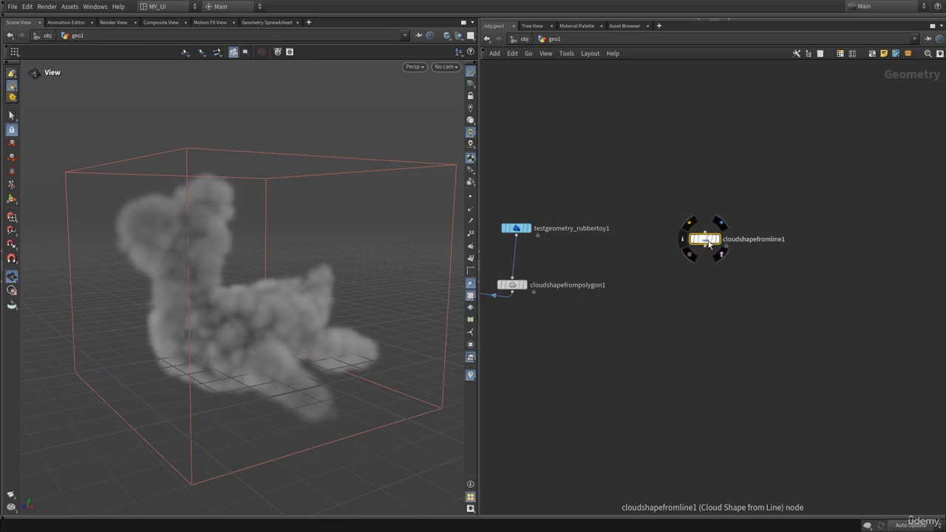
pyautogui.hotkey('ctrl', 'z')
# Step: Add a Helix node above the Cloud Shape from Line node and display its curve
pyautogui.press('Tab')
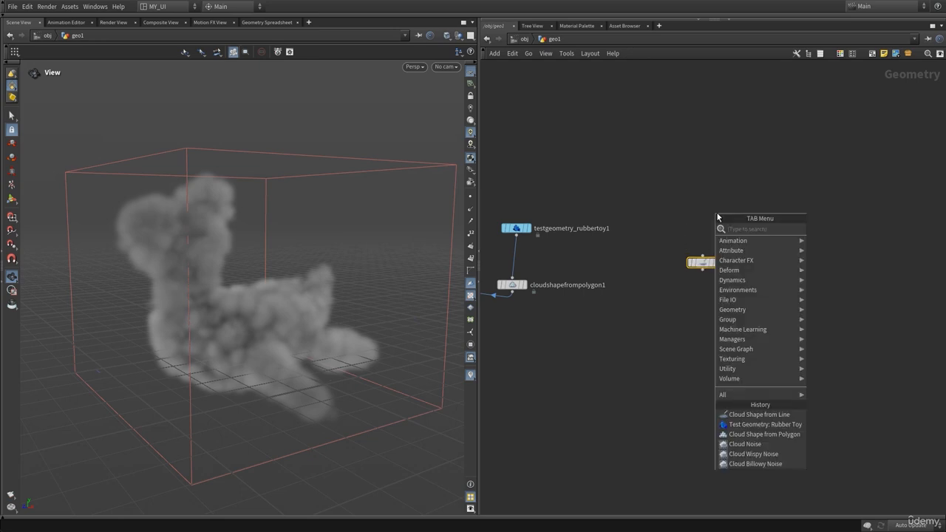
pyautogui.write('helix')
pyautogui.press('Return')
pyautogui.click(702, 212)
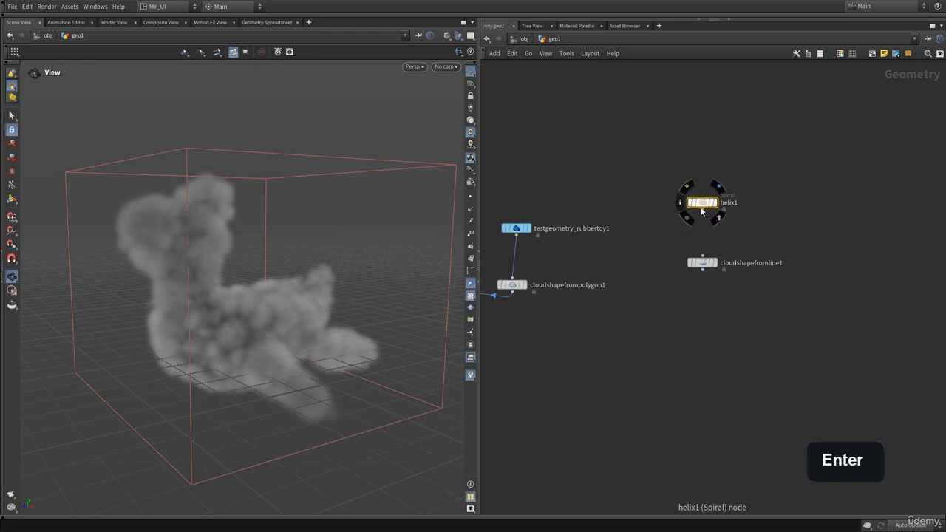
pyautogui.click(718, 186)
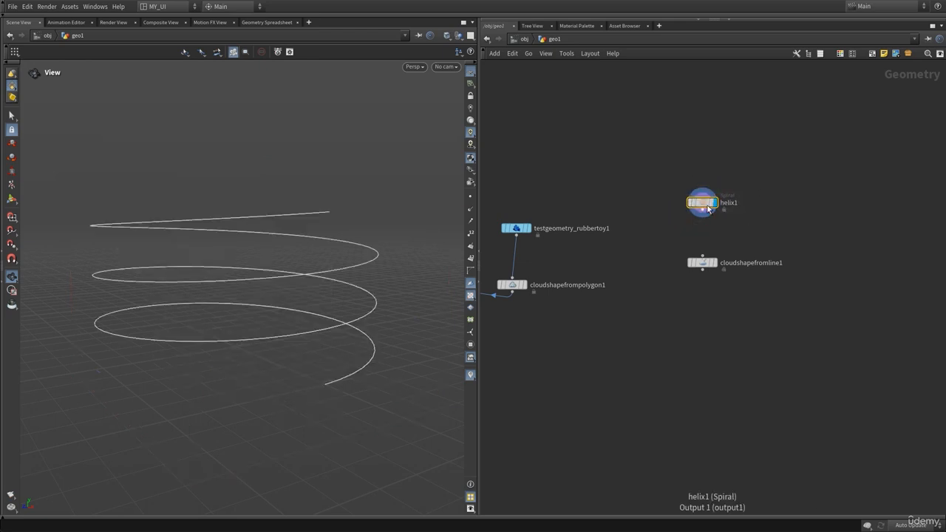
pyautogui.moveTo(347, 321)
pyautogui.mouseDown()
pyautogui.moveTo(342, 298)
pyautogui.moveTo(321, 327)
pyautogui.moveTo(325, 317)
pyautogui.mouseUp()
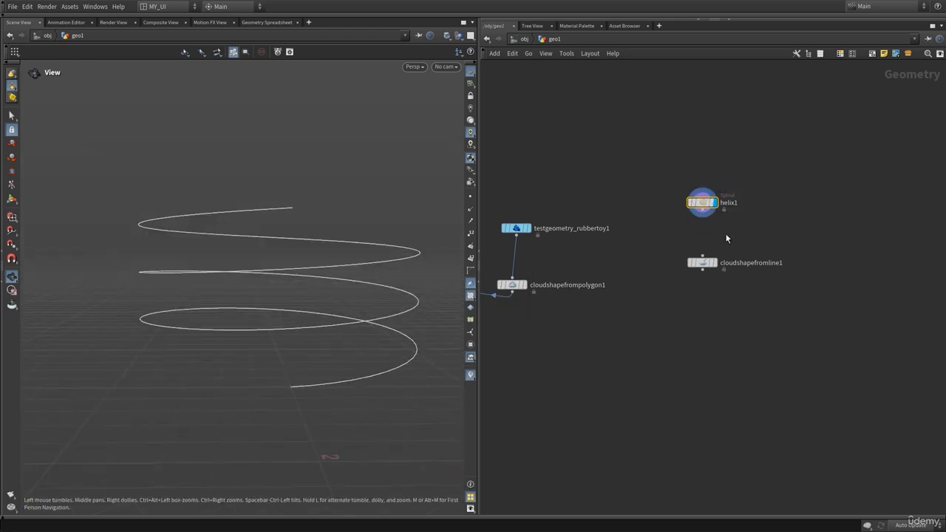
# Step: Set the helix height to 1.53 and its turns to 1.81, and reduce its radius scale
pyautogui.moveTo(783, 173); pyautogui.dragTo(641, 210)
pyautogui.press('p')
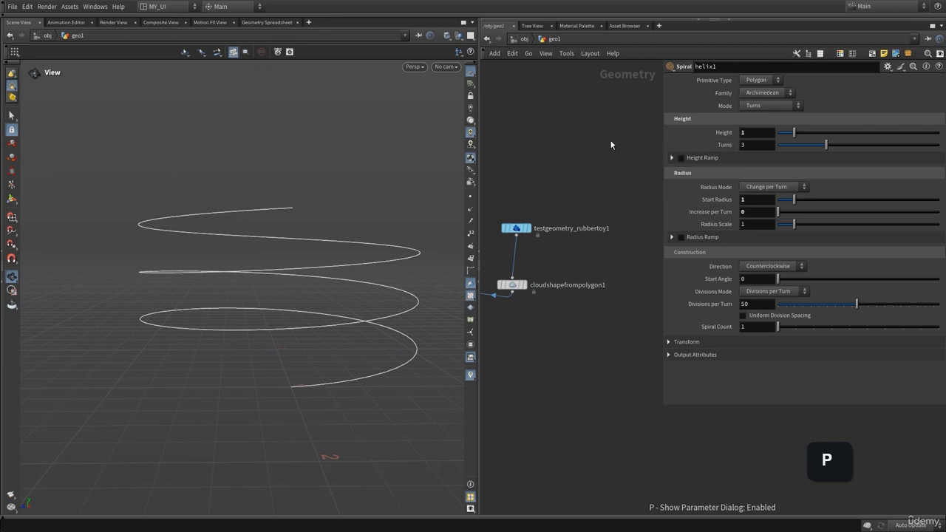
pyautogui.moveTo(804, 140)
pyautogui.mouseDown()
pyautogui.moveTo(815, 146)
pyautogui.moveTo(805, 152)
pyautogui.mouseUp()
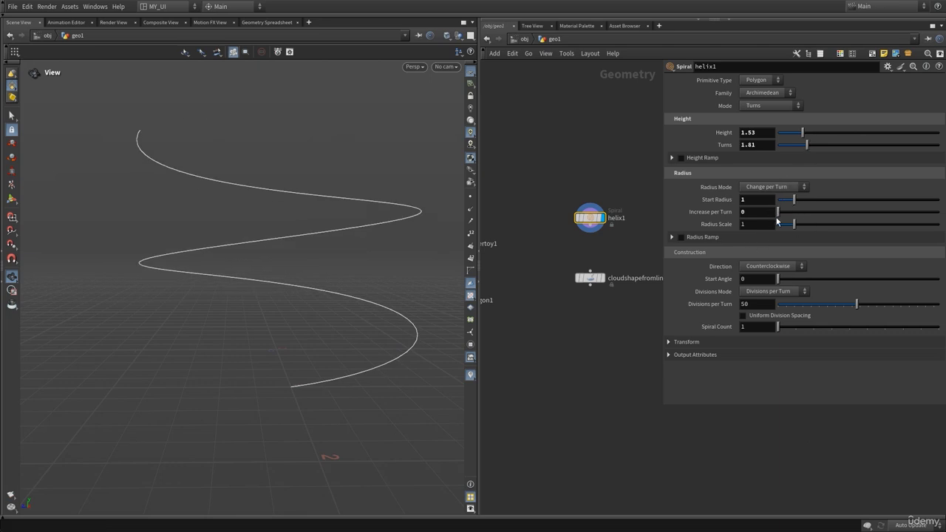
pyautogui.moveTo(794, 234); pyautogui.dragTo(784, 232)
pyautogui.press('p')
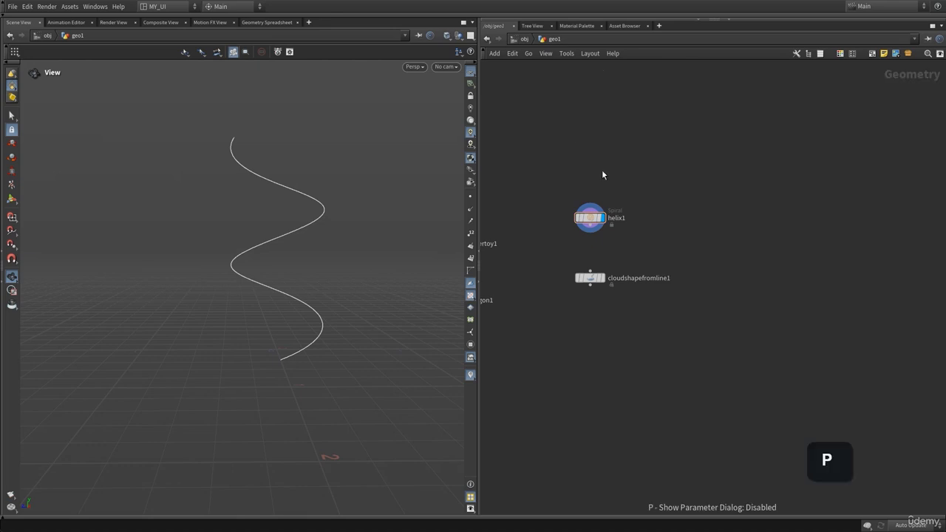
# Step: Connect the helix to the Cloud Shape from Line node's Poly Line input and display the resulting cloud shape
pyautogui.click(680, 202)
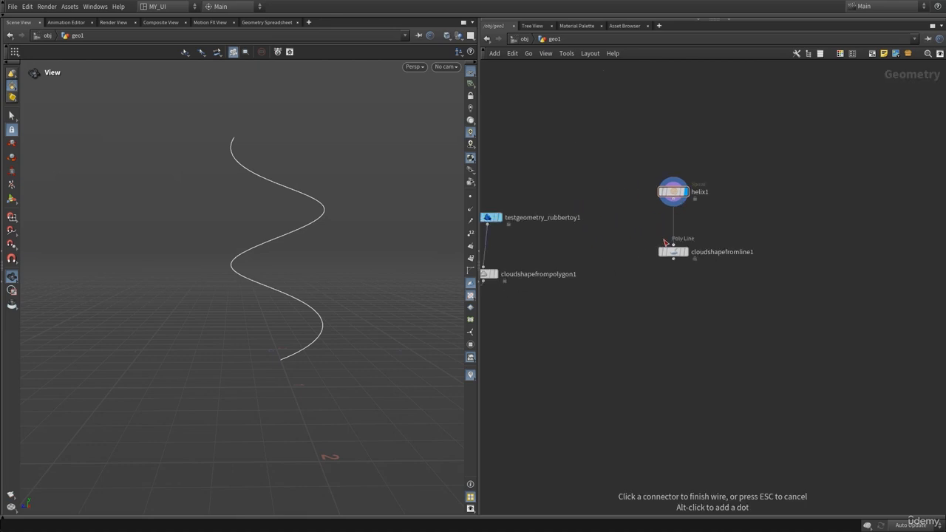
pyautogui.click(673, 244)
pyautogui.click(690, 237)
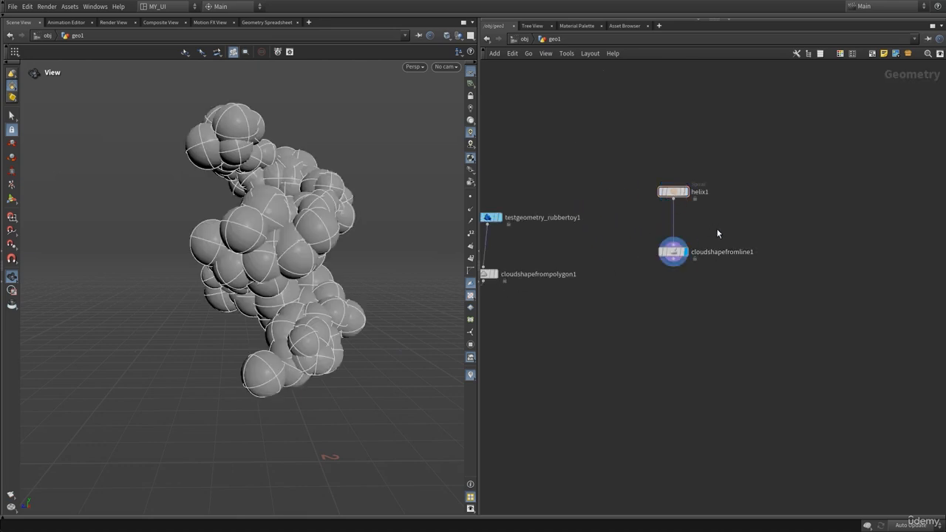
# Step: Reduce the Point Separation of the Cloud Shape from Line node to get smaller spheres along the helix
pyautogui.scroll(3, 657, 286)
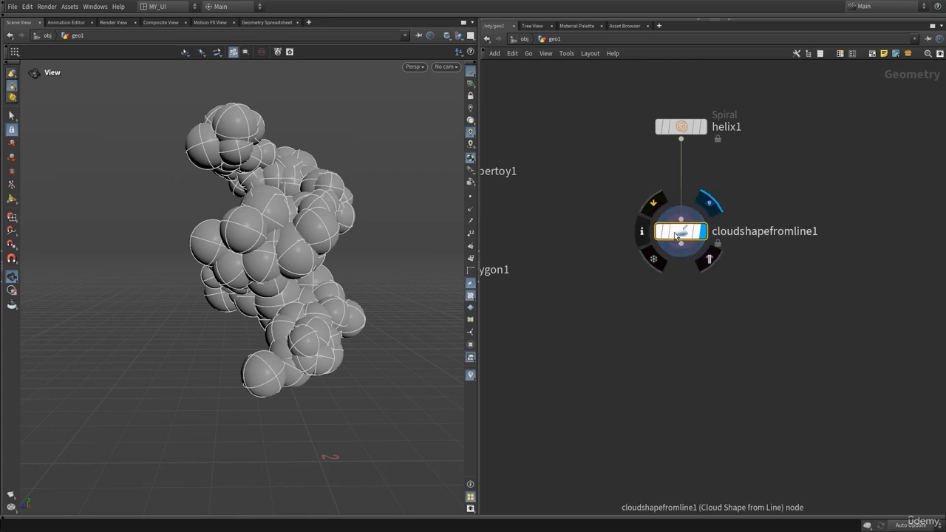
pyautogui.moveTo(318, 263)
pyautogui.mouseDown()
pyautogui.moveTo(263, 256)
pyautogui.moveTo(312, 274)
pyautogui.moveTo(288, 268)
pyautogui.moveTo(305, 266)
pyautogui.mouseUp()
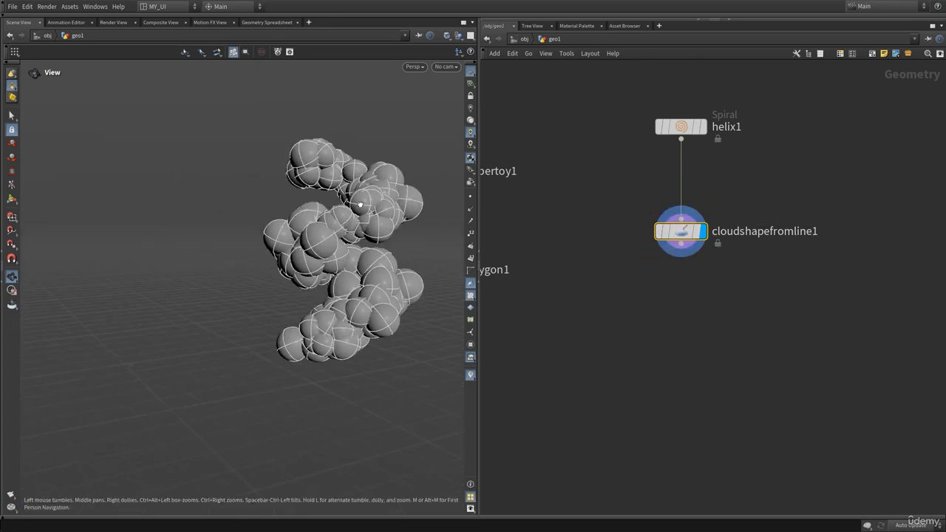
pyautogui.moveTo(360, 205); pyautogui.dragTo(455, 201)
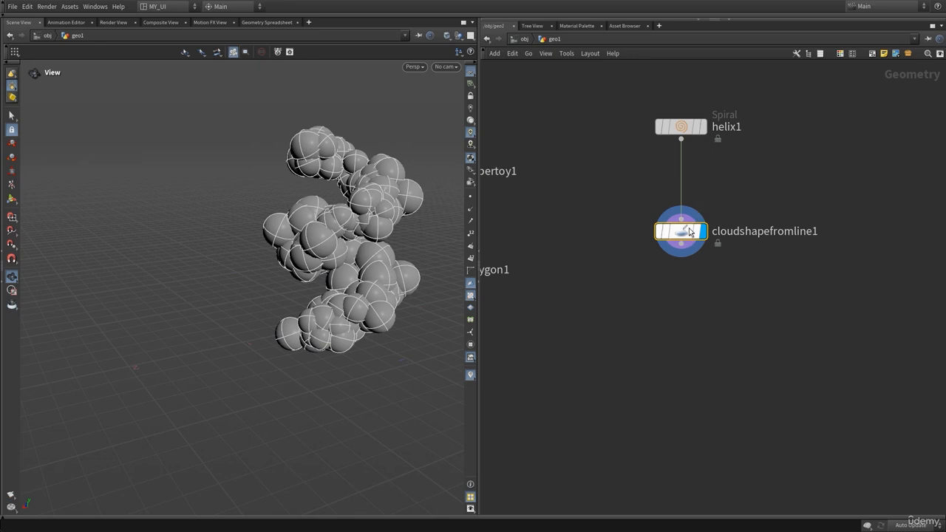
pyautogui.press('p')
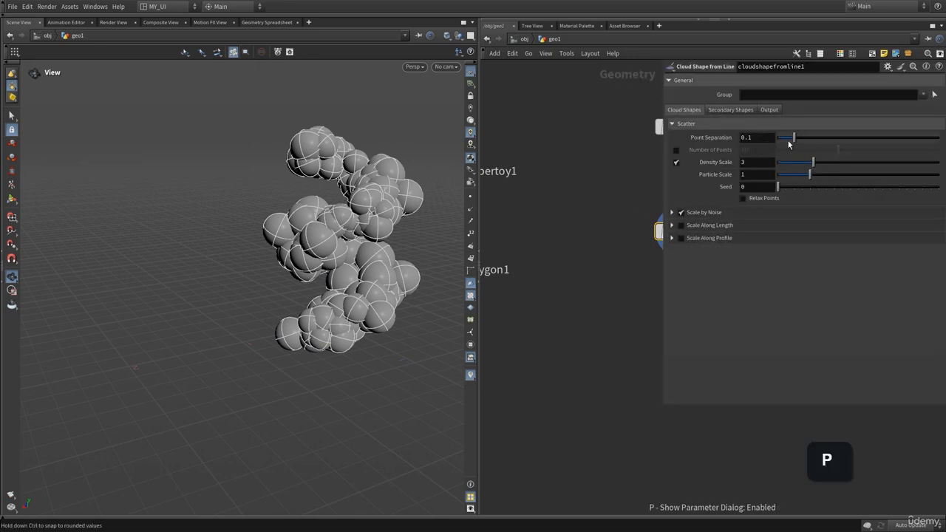
pyautogui.moveTo(792, 139)
pyautogui.mouseDown()
pyautogui.moveTo(780, 140)
pyautogui.moveTo(788, 154)
pyautogui.mouseUp()
pyautogui.press('p')
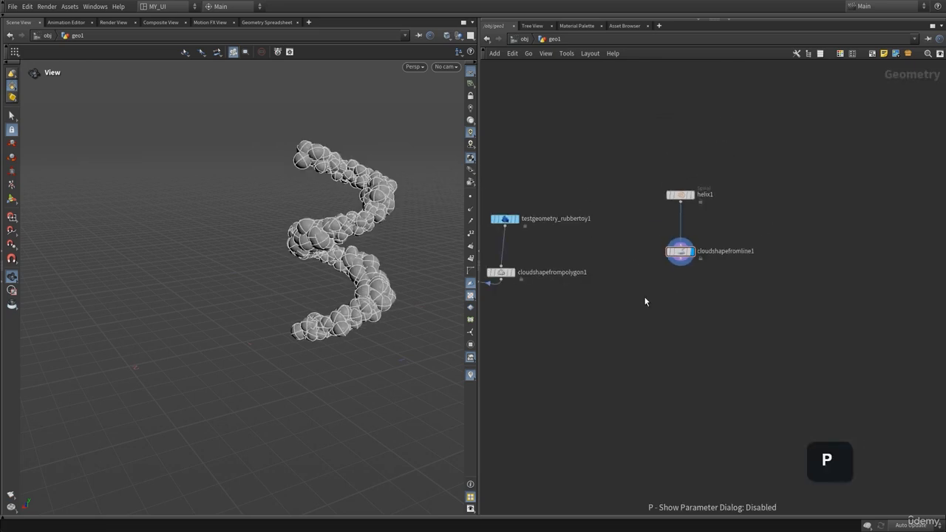
# Step: Move the VDB and cloud noise chain lower and connect the Cloud Shape from Line output to the VDB from Particles node's particles input
pyautogui.moveTo(630, 308)
pyautogui.mouseDown(button='middle')
pyautogui.moveTo(754, 294)
pyautogui.moveTo(724, 311)
pyautogui.moveTo(802, 296)
pyautogui.mouseUp(button='middle')
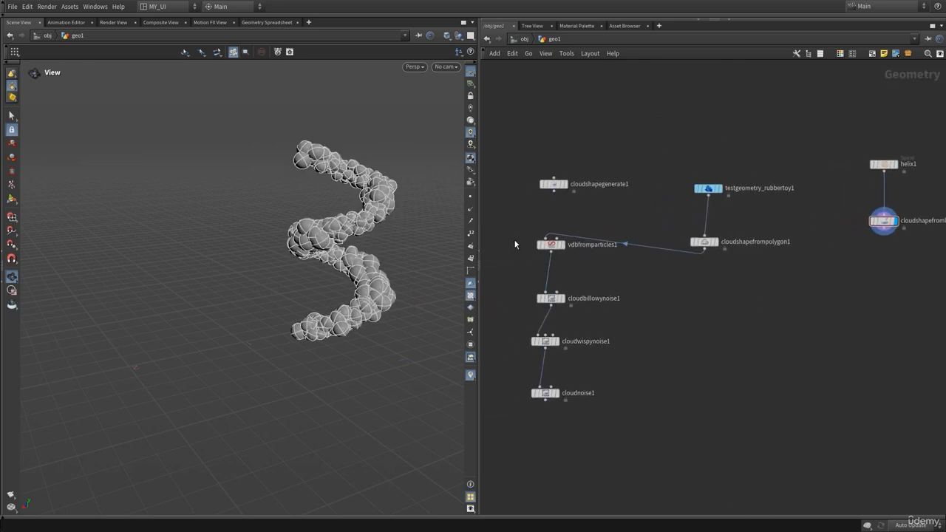
pyautogui.moveTo(517, 222); pyautogui.dragTo(584, 415)
pyautogui.moveTo(550, 298); pyautogui.dragTo(557, 355)
pyautogui.click(831, 302)
pyautogui.click(883, 233)
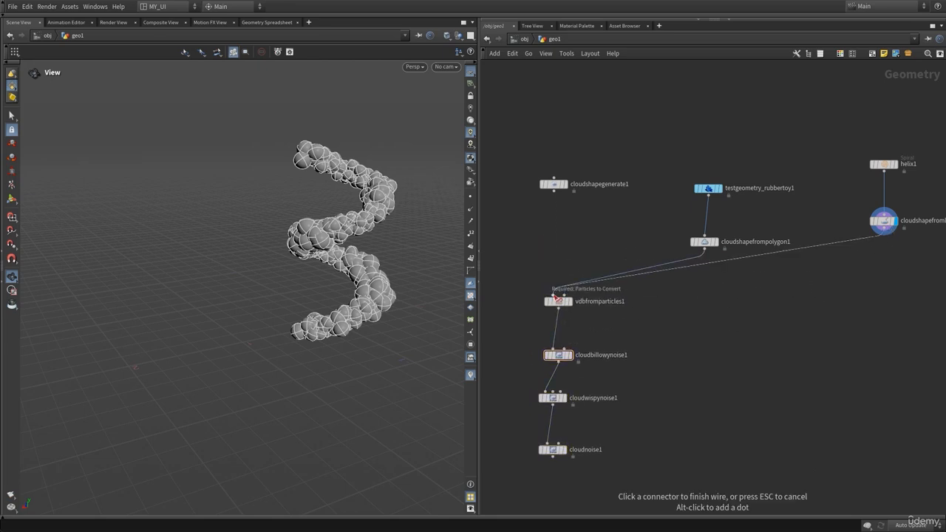
pyautogui.click(558, 294)
# Step: Display the Cloud Billowy Noise node and examine the helix-shaped fog up close
pyautogui.moveTo(647, 366); pyautogui.dragTo(679, 278, button='middle')
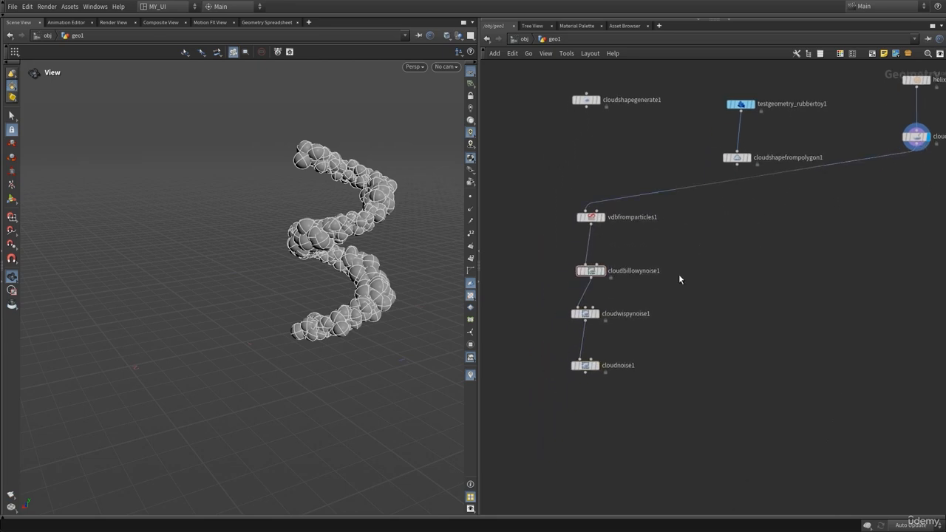
pyautogui.click(599, 265)
pyautogui.moveTo(302, 241); pyautogui.dragTo(277, 238)
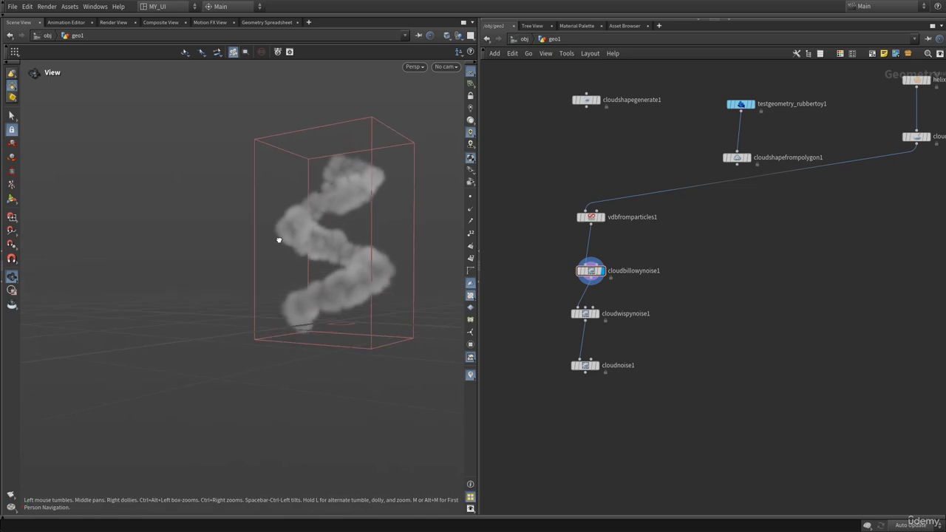
pyautogui.moveTo(347, 255); pyautogui.dragTo(393, 294, button='right')
pyautogui.moveTo(393, 294); pyautogui.dragTo(327, 317, button='middle')
pyautogui.moveTo(327, 317)
pyautogui.mouseDown()
pyautogui.moveTo(332, 309)
pyautogui.moveTo(335, 323)
pyautogui.mouseUp()
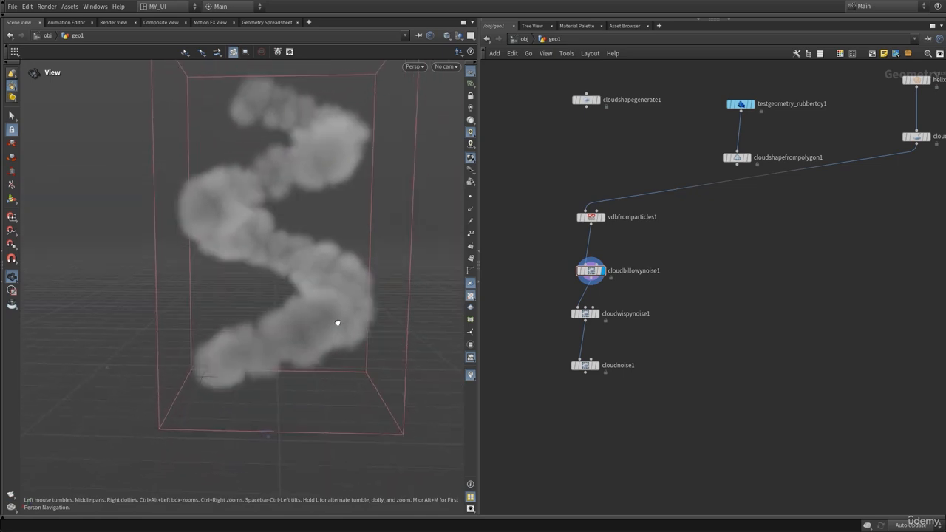
pyautogui.moveTo(326, 297); pyautogui.dragTo(277, 362, button='middle')
# Step: Set the helix height to 0.98 and check the more compact cloud from another angle
pyautogui.moveTo(761, 321); pyautogui.dragTo(639, 441, button='middle')
pyautogui.click(793, 199)
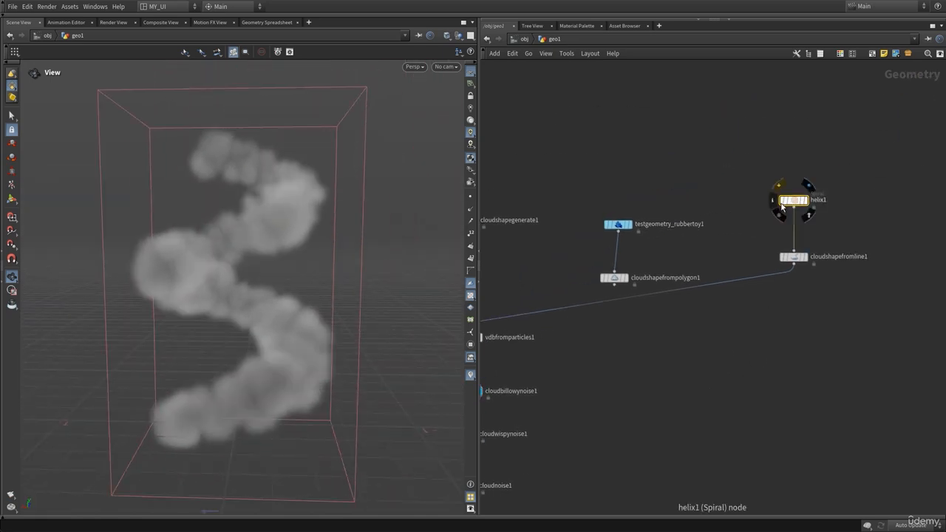
pyautogui.press('p')
pyautogui.moveTo(602, 143); pyautogui.dragTo(588, 138, button='middle')
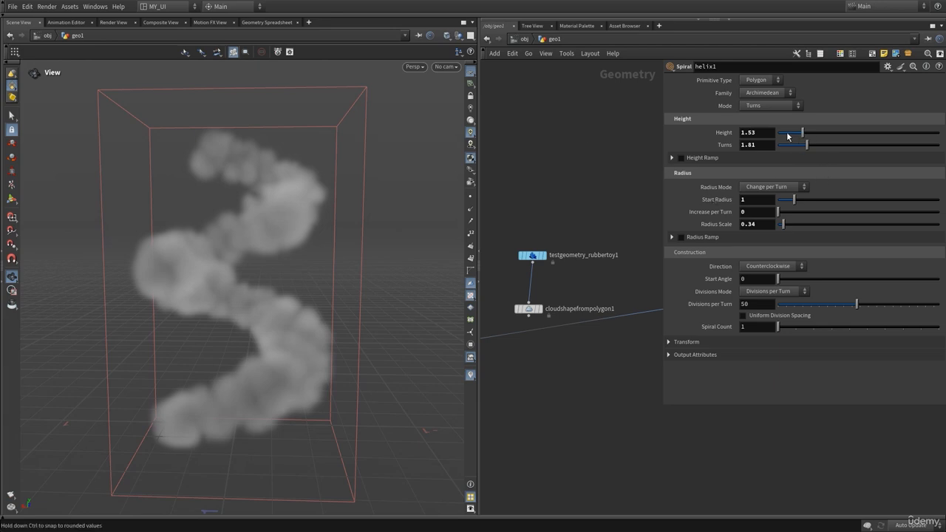
pyautogui.moveTo(786, 132); pyautogui.dragTo(794, 131)
pyautogui.moveTo(268, 333); pyautogui.dragTo(281, 263)
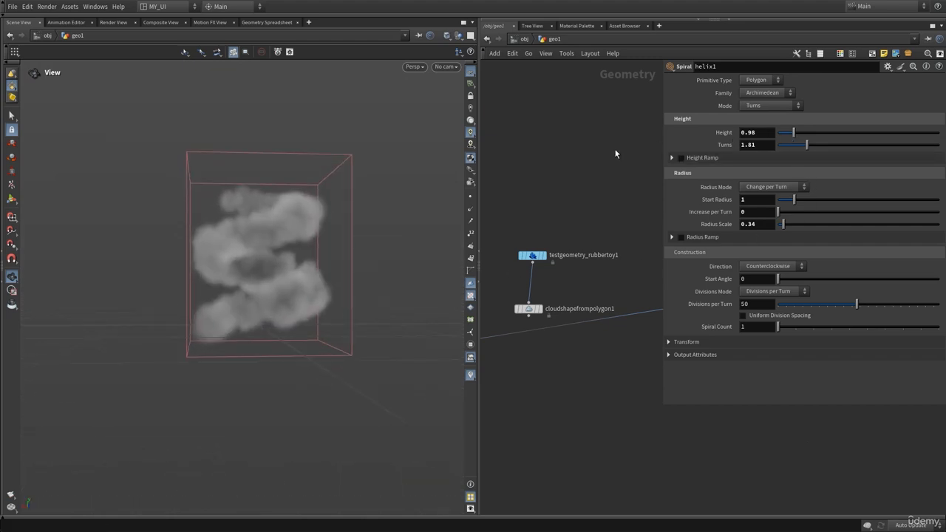
pyautogui.press('p')
pyautogui.scroll(-2, 631, 369)
pyautogui.moveTo(621, 390); pyautogui.dragTo(705, 318, button='middle')
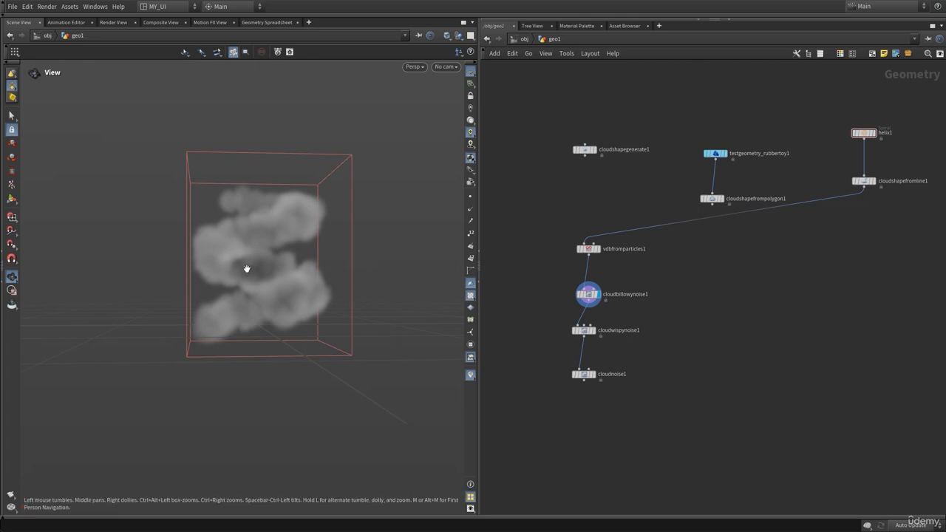
pyautogui.moveTo(247, 268); pyautogui.dragTo(251, 268)
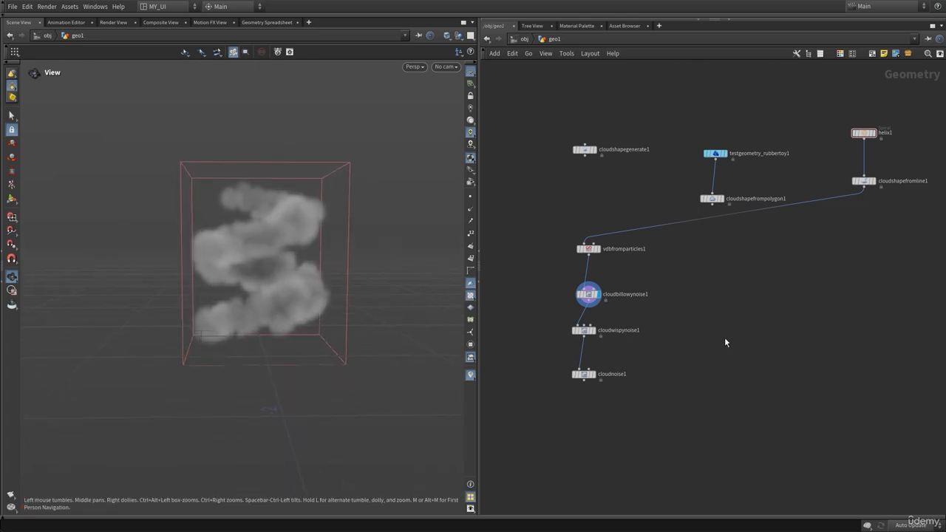